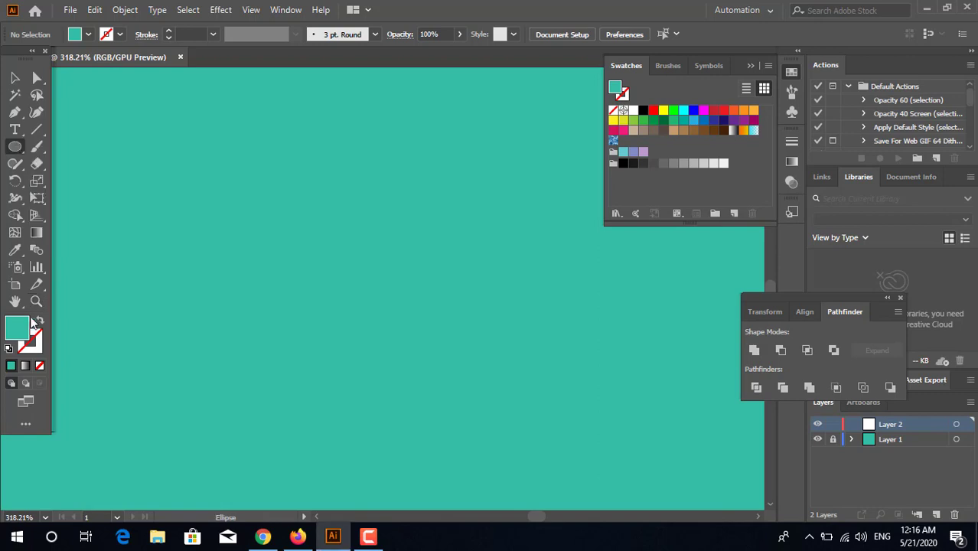
- Draw a large circle filled with white (FFFFFF) and centre it horizontally on the artboard
double_click(20, 327)
type("ffffff")
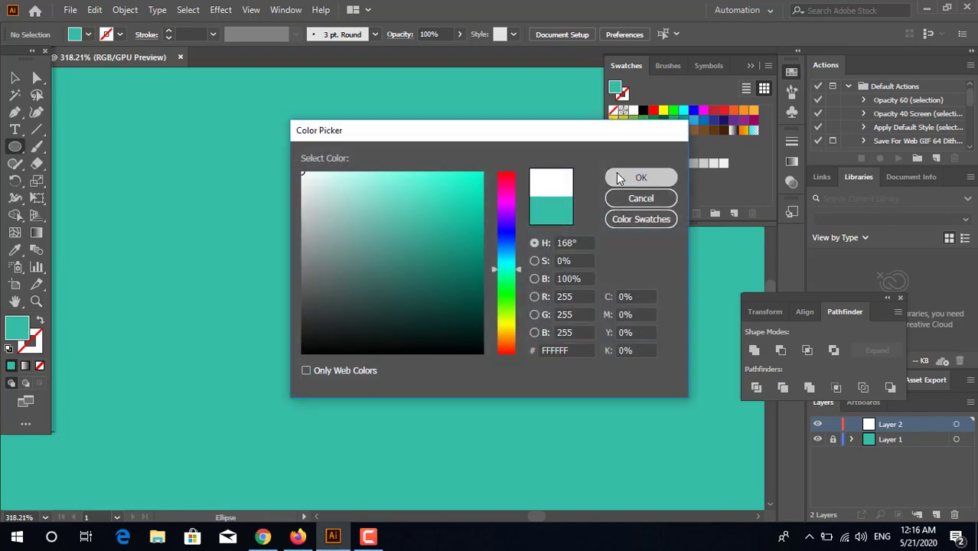
left_click(618, 179)
left_click_drag(224, 137, 528, 348)
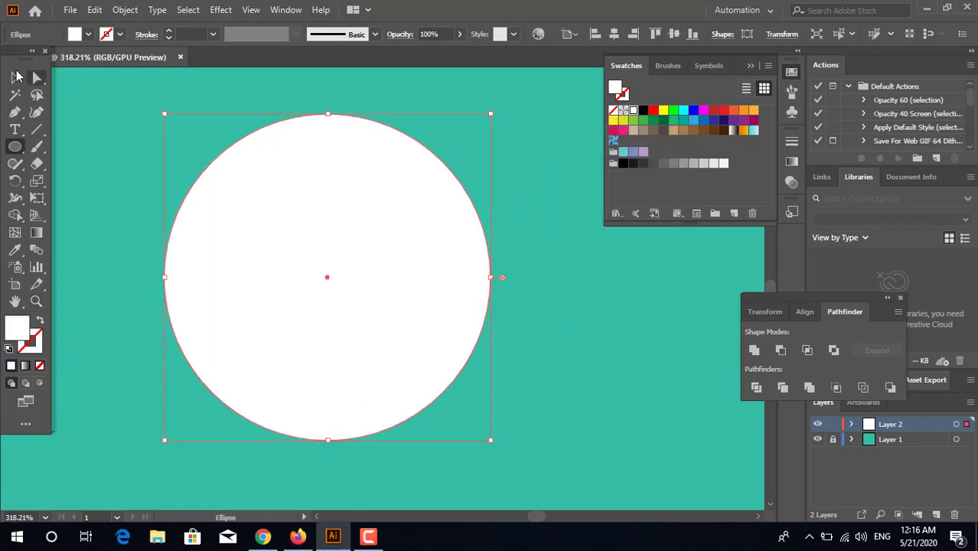
left_click(614, 35)
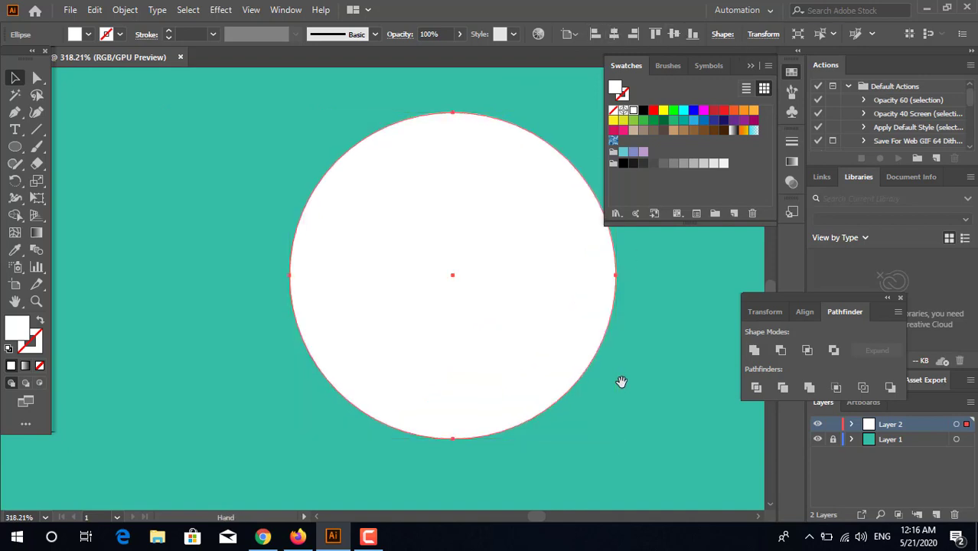
- Move the white circle's two side anchor points straight down together to widen the lower part of the shape
left_click_drag(368, 235, 272, 233)
left_click(37, 77)
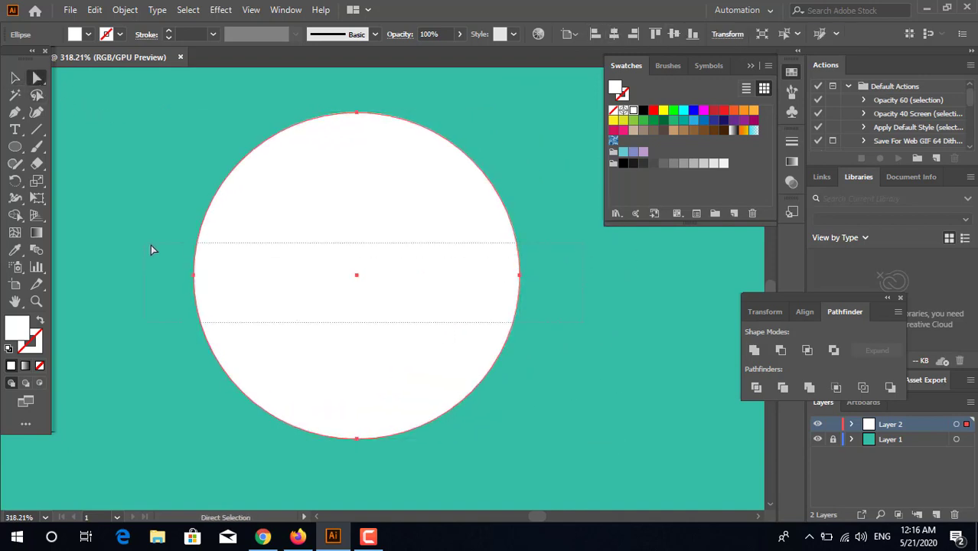
left_click_drag(151, 246, 151, 246)
mouse_move(520, 275)
left_mouse_down()
mouse_move(520, 284)
mouse_move(520, 275)
left_mouse_up()
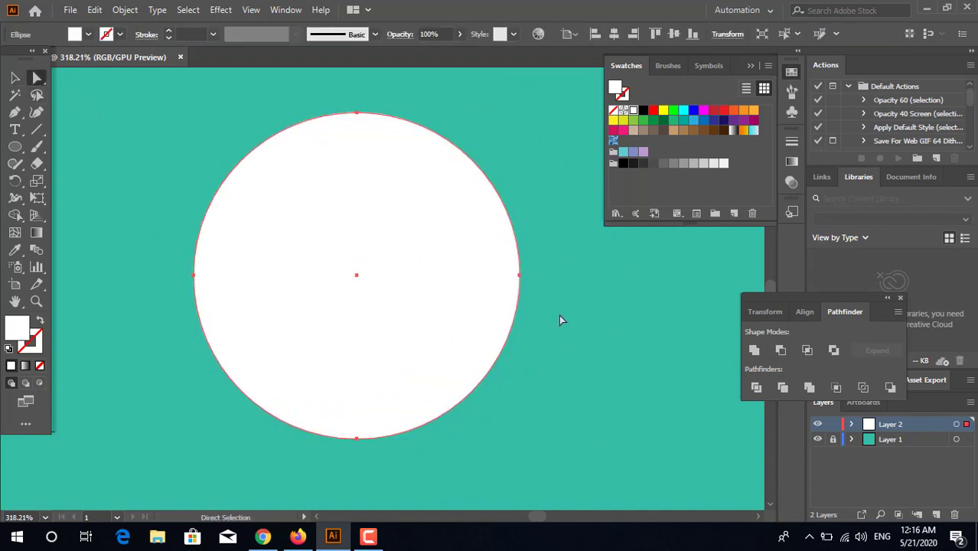
left_click_drag(162, 246, 163, 246)
left_click_drag(520, 276, 521, 281)
key("ctrl+z")
left_click_drag(586, 335, 165, 244)
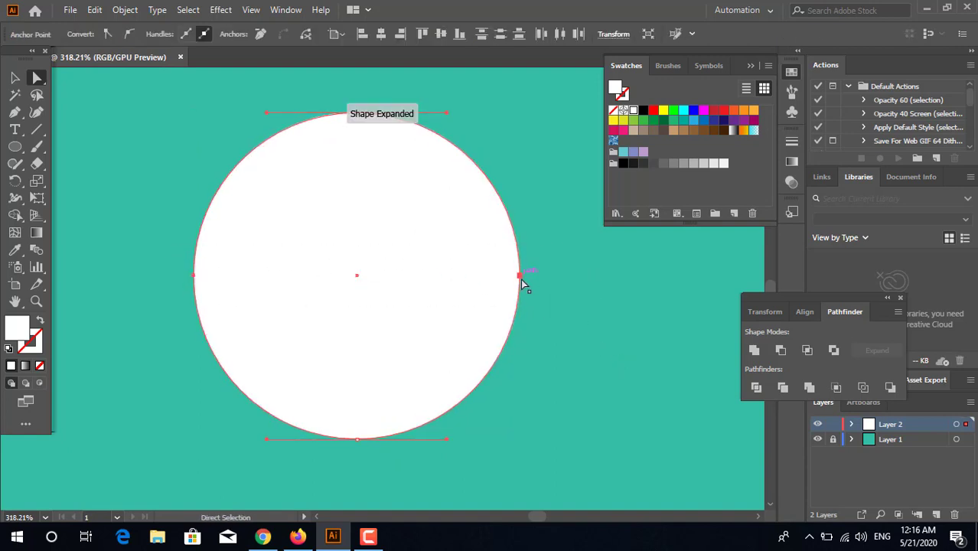
left_click_drag(521, 277, 521, 333)
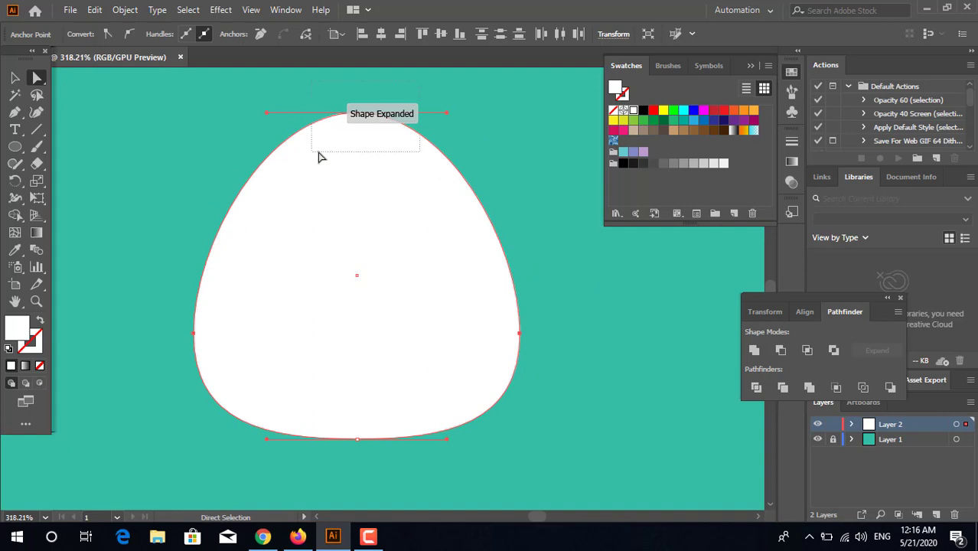
- Move the white shape's top anchor point straight down to flatten it into a wide dome, and deselect it
left_click_drag(320, 156, 324, 149)
left_click_drag(384, 194, 547, 200)
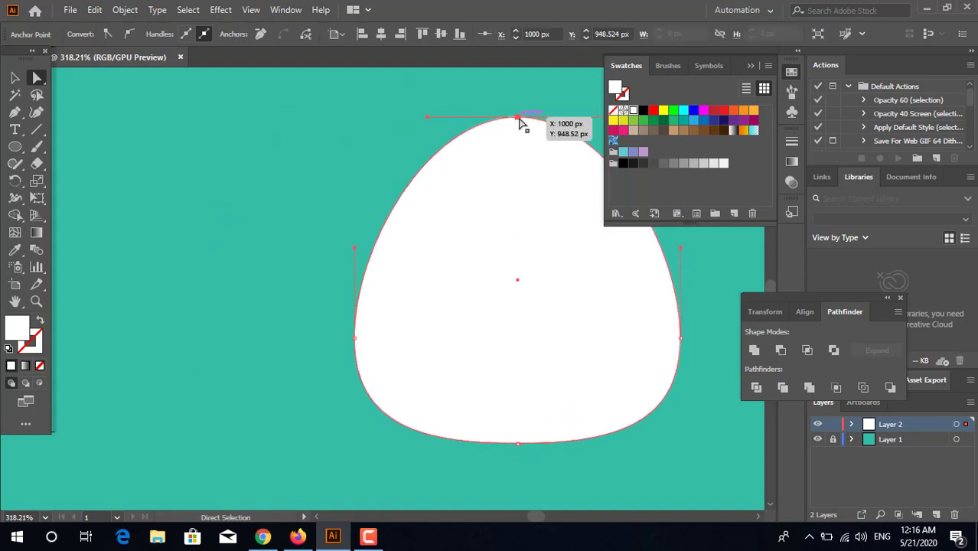
left_click_drag(519, 120, 517, 176)
scroll(512, 367, "right", 5)
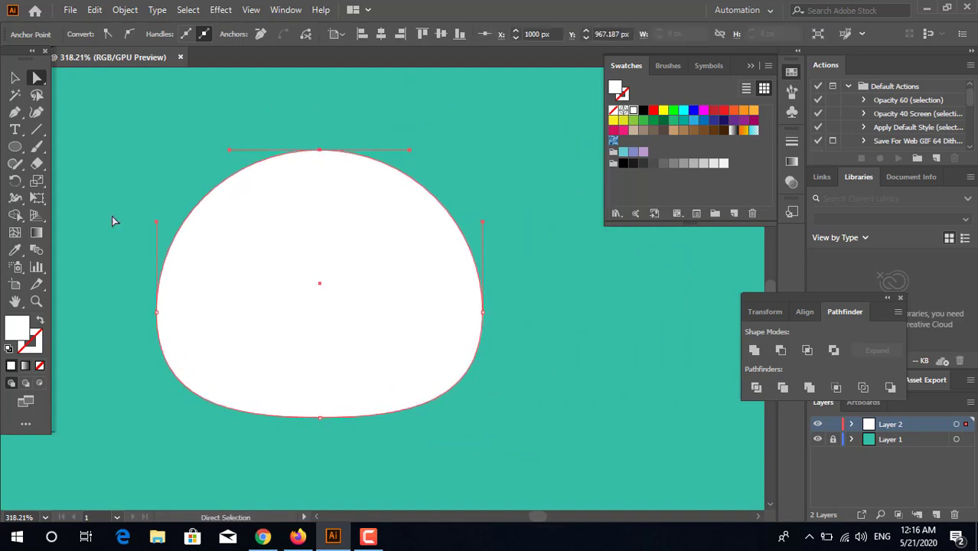
left_click(501, 310)
scroll(459, 306, "left", 1)
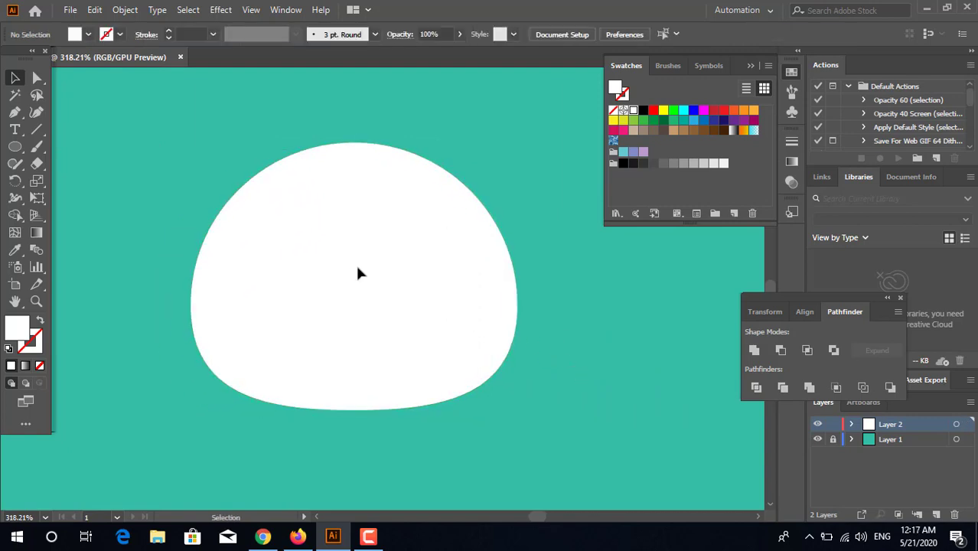
left_click(359, 271)
left_click(544, 360)
- Duplicate the white head shape and offset the copy slightly upward
key("z")
scroll(544, 363, "up", 1)
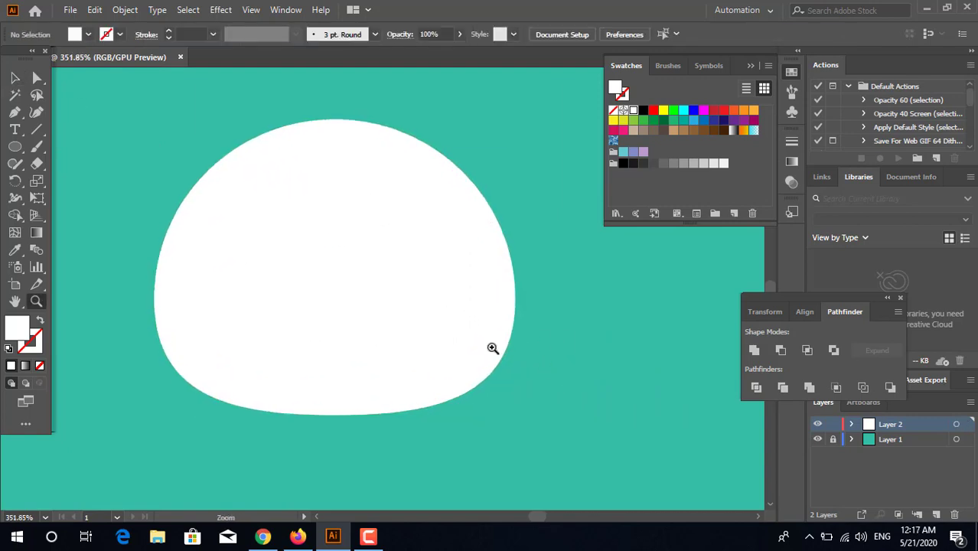
left_click(14, 80)
left_click_drag(371, 317, 372, 304)
- Recolour the lower of the two overlapping head shapes to pale grey-green DAEDE9
left_click(362, 411)
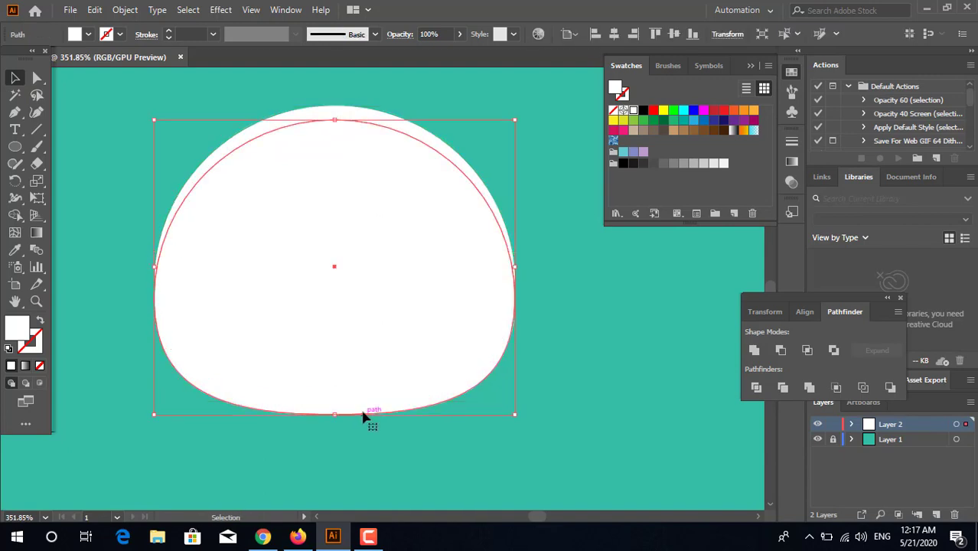
double_click(22, 333)
left_click(315, 184)
left_click(641, 177)
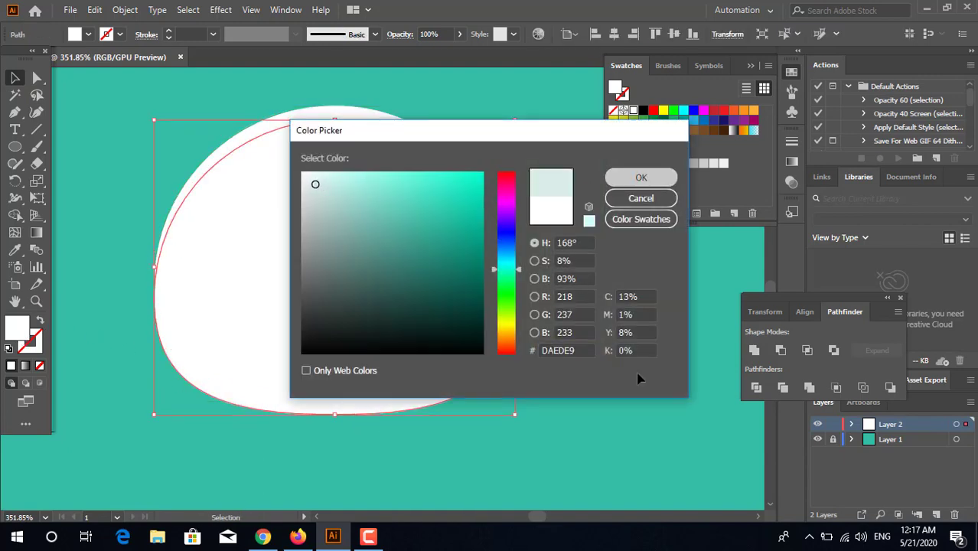
- Divide the two overlapping head shapes and delete the thin sliver along the top of the head
left_click_drag(618, 440, 387, 295)
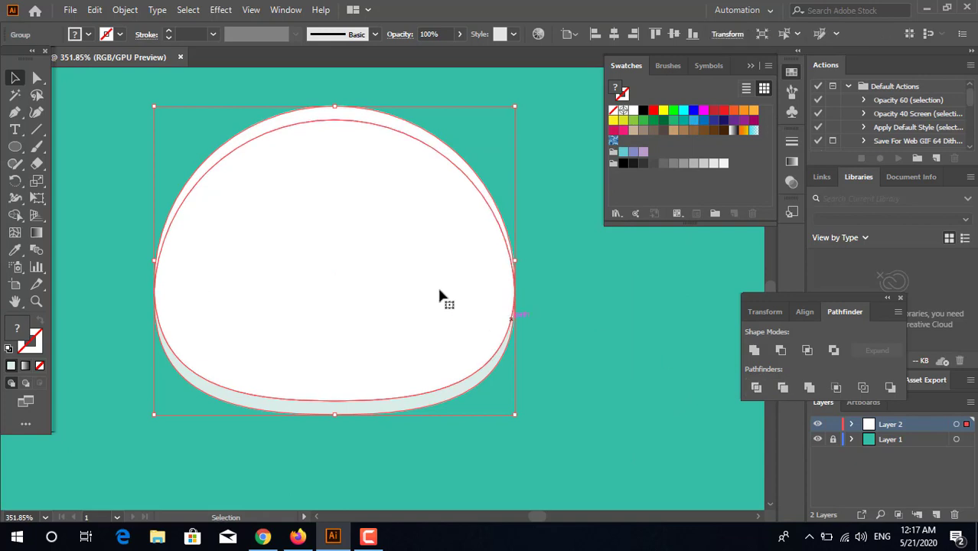
double_click(436, 295)
left_click(342, 112)
double_click(571, 314)
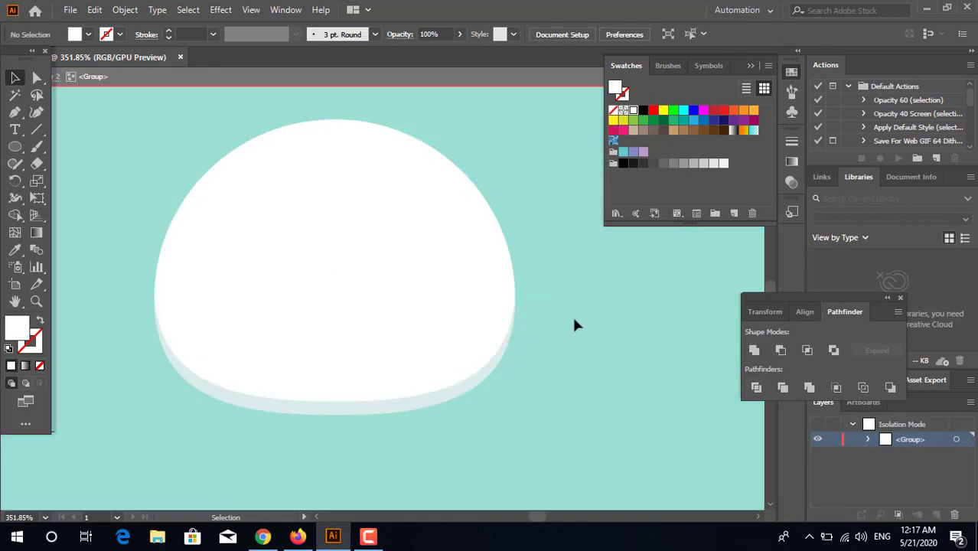
- Draw a small circle over the head's upper-left edge as an ear and fill it with dark grey 222625
left_click(17, 147)
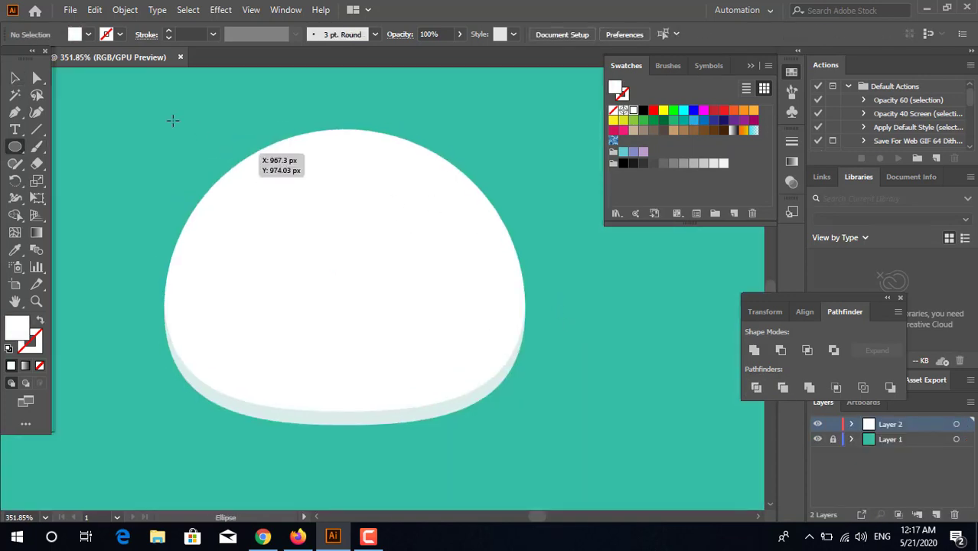
left_click_drag(173, 120, 257, 204)
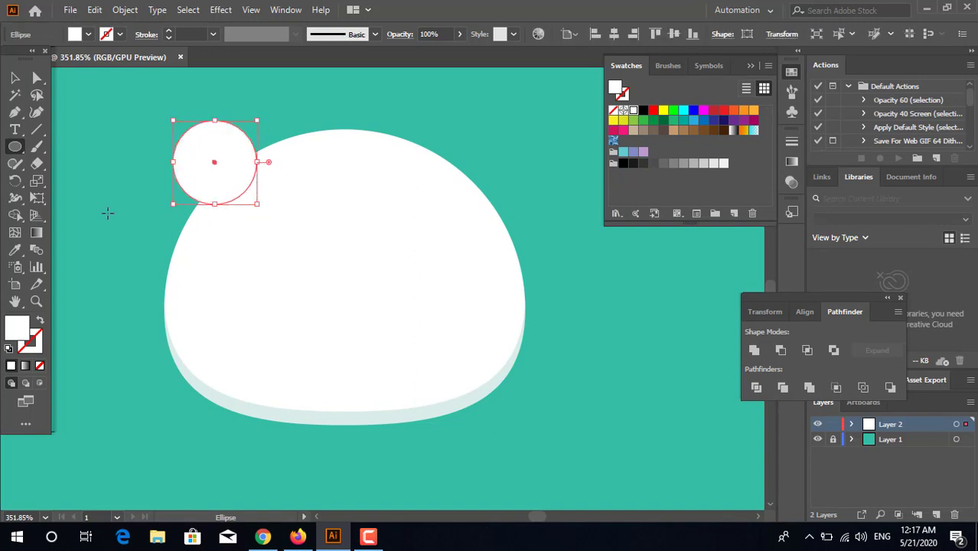
double_click(16, 327)
left_click(317, 334)
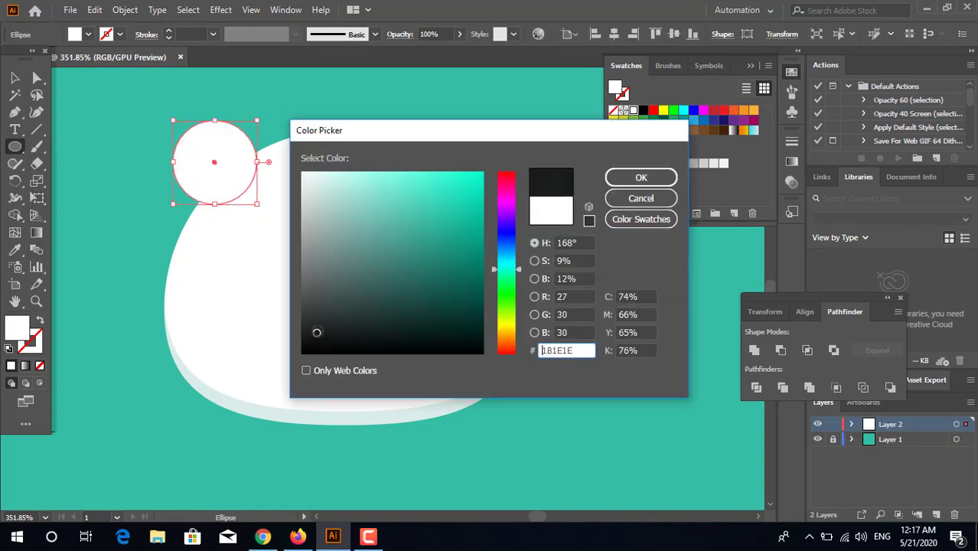
left_click(640, 177)
- Nudge the dark ear circle into the head's upper-left edge and send it behind the head
scroll(64, 101, "up", 3)
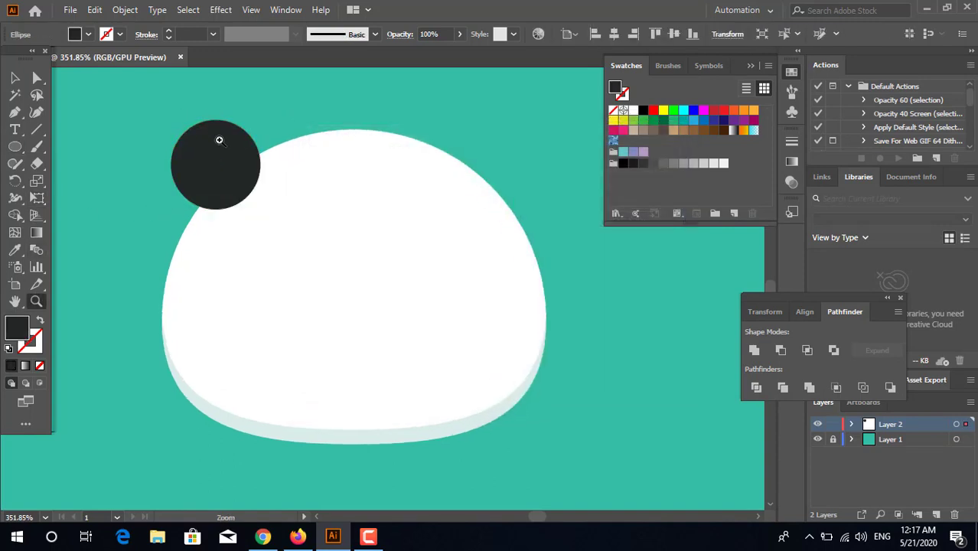
left_click(14, 77)
left_click_drag(220, 173, 236, 185)
key("ctrl+bracketleft")
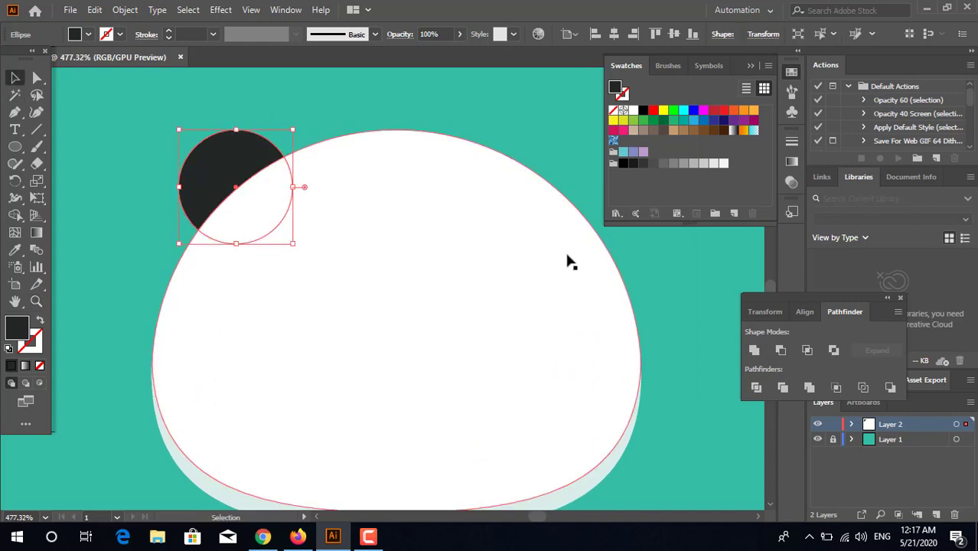
left_click(637, 265)
- Enlarge the dark ear circle slightly behind the head
key("z")
left_click_drag(571, 282, 260, 268)
left_click_drag(271, 264, 376, 273)
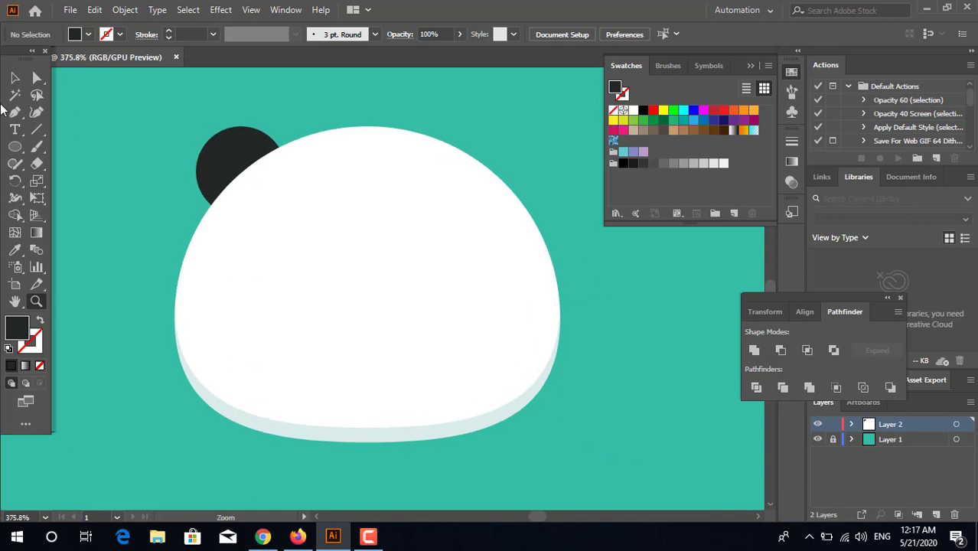
left_click(215, 159)
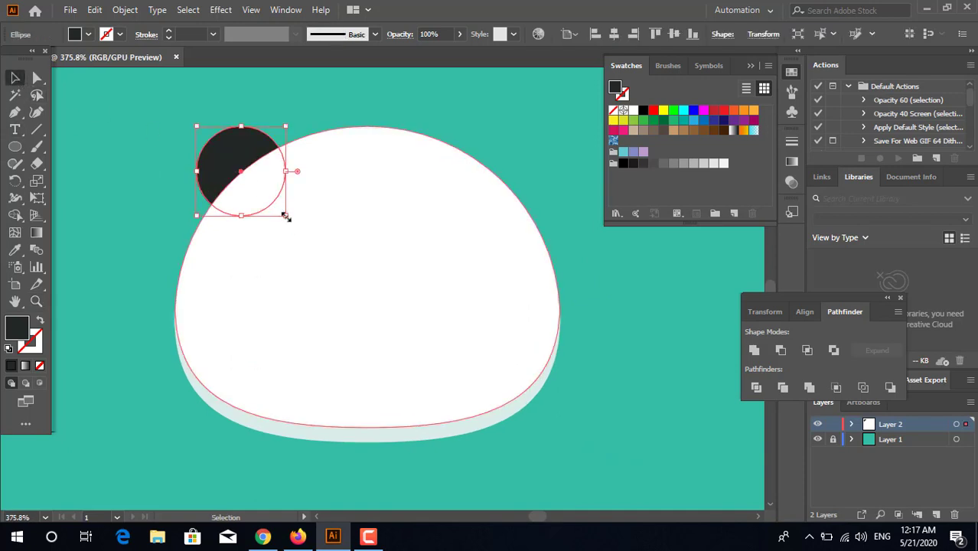
left_click_drag(287, 218, 291, 220)
left_click(699, 402)
key("z")
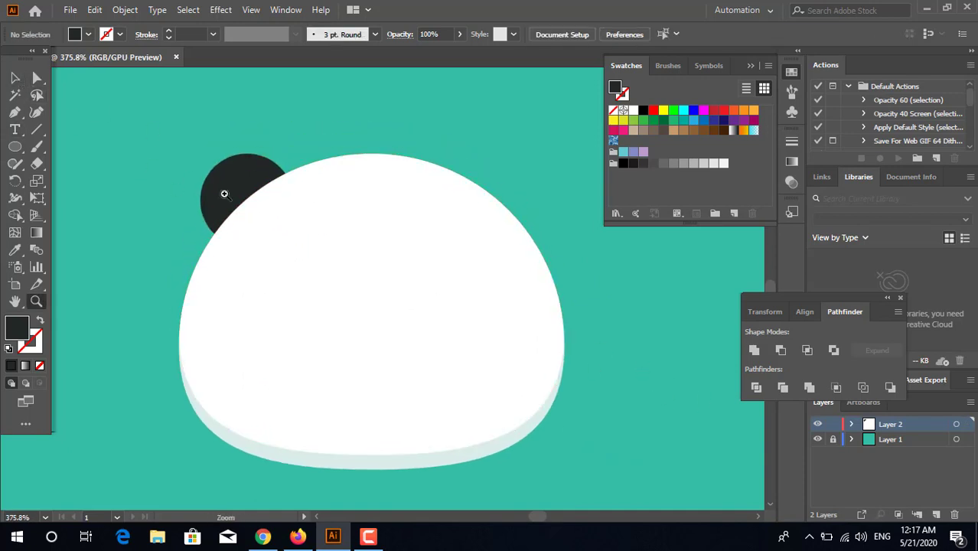
- Duplicate the ear circle in place and shrink the copy around its centre to about half size
left_click_drag(225, 199, 279, 218)
left_click(259, 195)
key("z")
left_click_drag(252, 178, 321, 190)
left_click(15, 78)
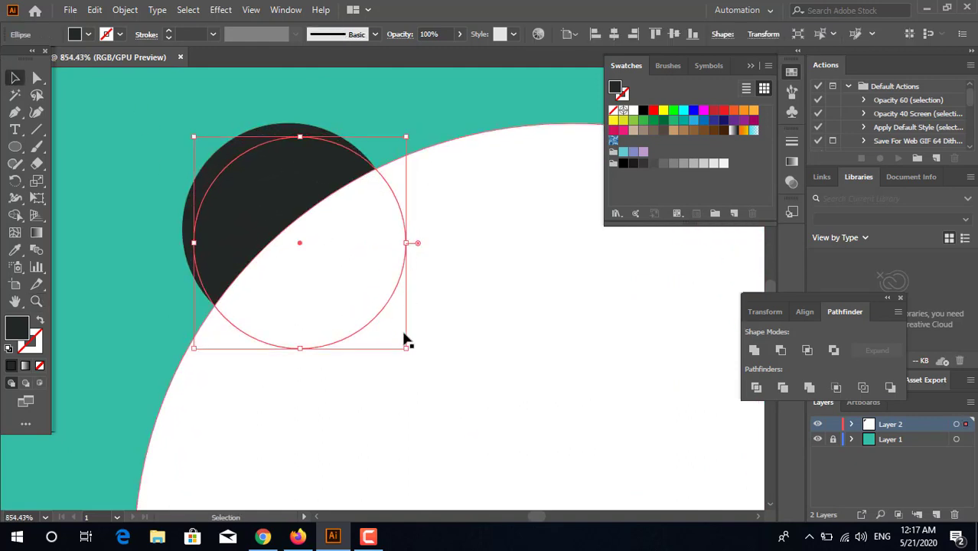
key("ctrl+z")
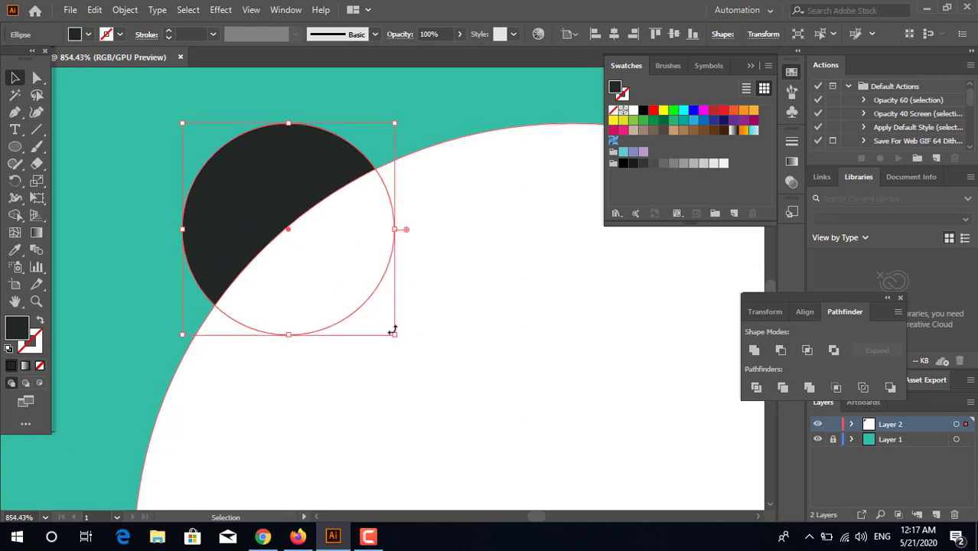
left_click_drag(394, 334, 340, 280)
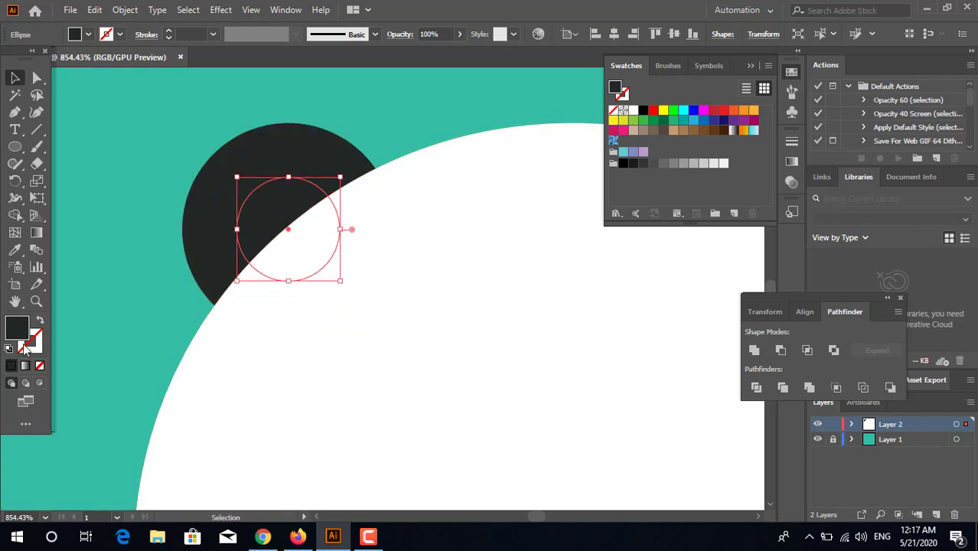
- Fill the small inner ear circle with pure black
double_click(23, 327)
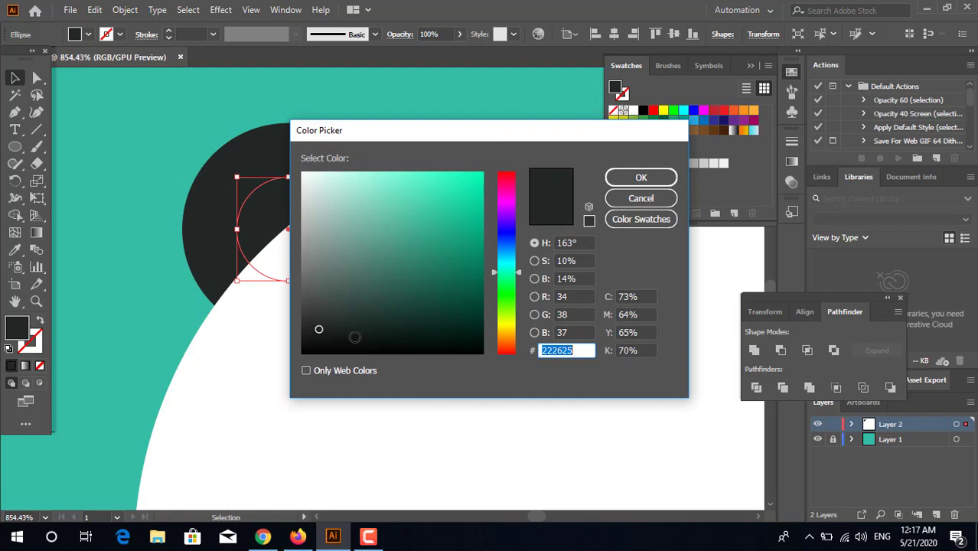
left_click_drag(324, 331, 290, 354)
left_click(632, 177)
left_click(421, 94)
- Recolour the outer ear circle to a dark blue-grey
left_click_drag(418, 95, 251, 240)
left_click_drag(274, 176, 293, 128)
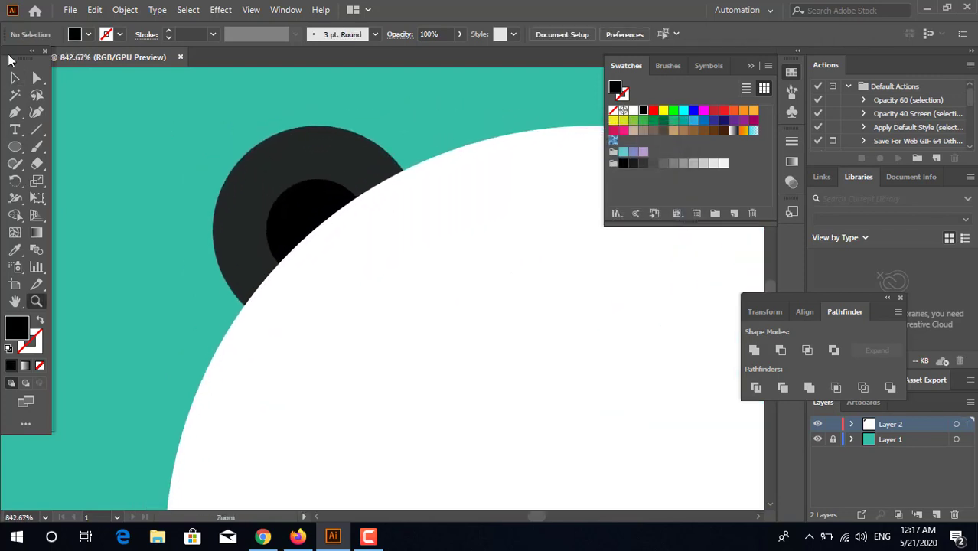
left_click(301, 134)
double_click(16, 328)
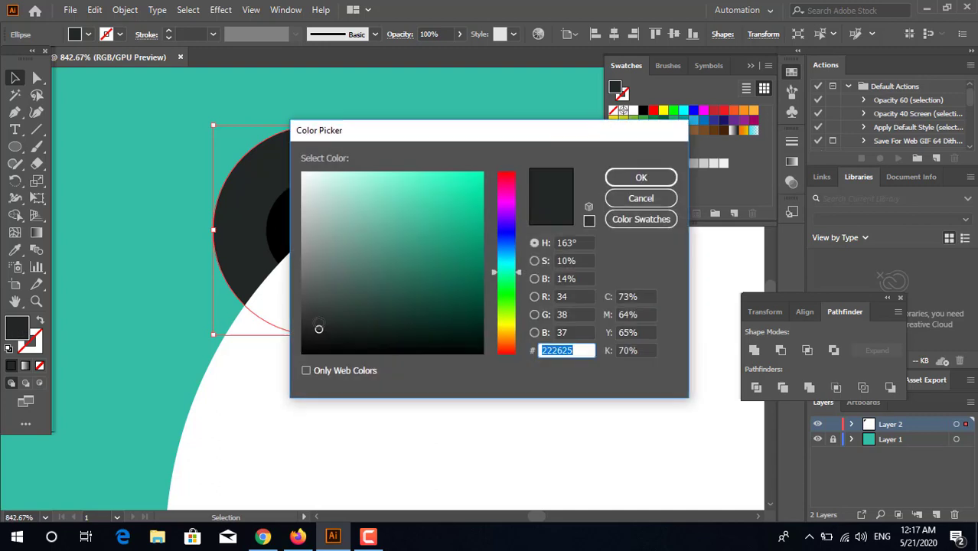
left_click_drag(514, 260, 508, 248)
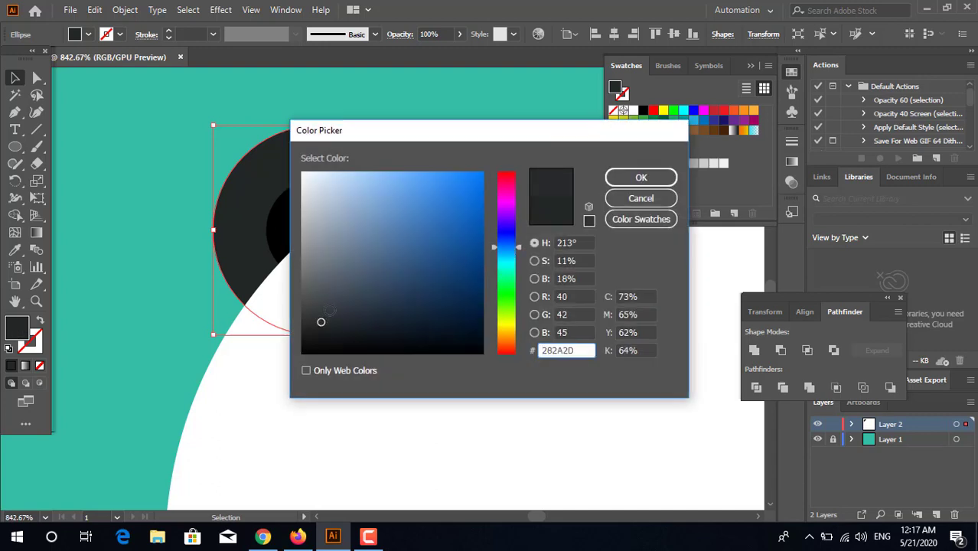
left_click(606, 178)
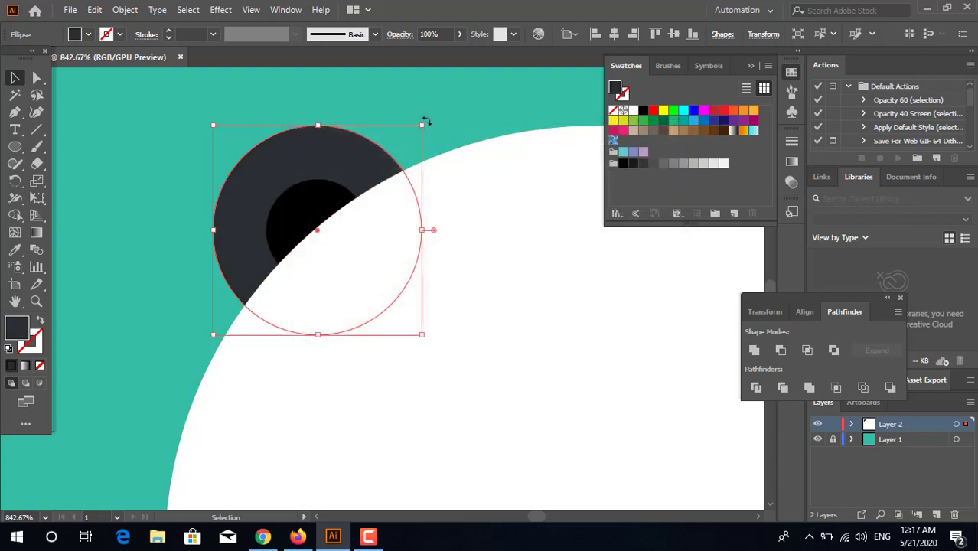
- Examine the recoloured ear against the whole head
key("z")
left_click_drag(424, 120, 151, 174)
key("space")
left_click_drag(358, 169, 158, 211)
left_click_drag(245, 212, 371, 273)
key("space")
left_click_drag(151, 184, 191, 207)
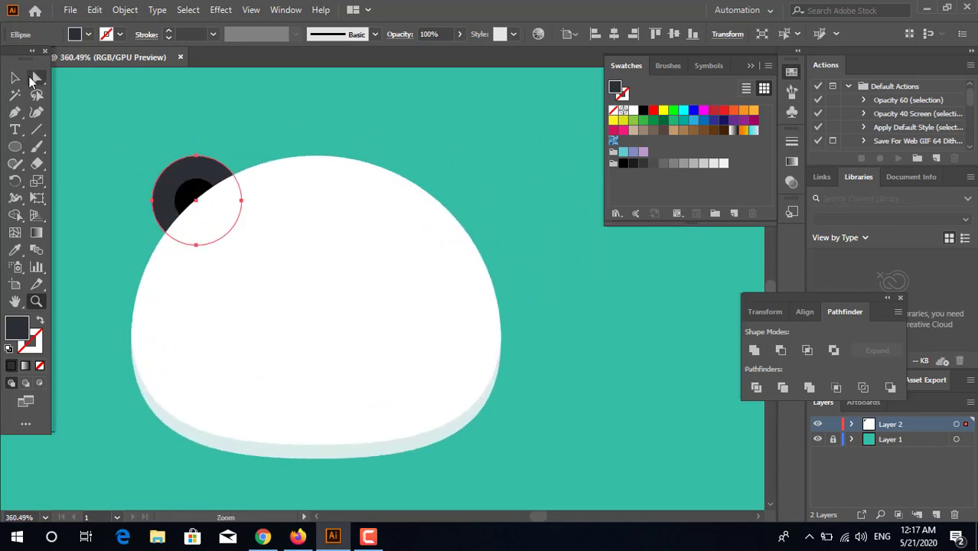
left_click(16, 79)
left_click(229, 118)
- Draw a rectangle about 5.6 by 3 px on the upper part of the outer ear and fully round its corners
key("z")
left_click_drag(187, 166, 371, 229)
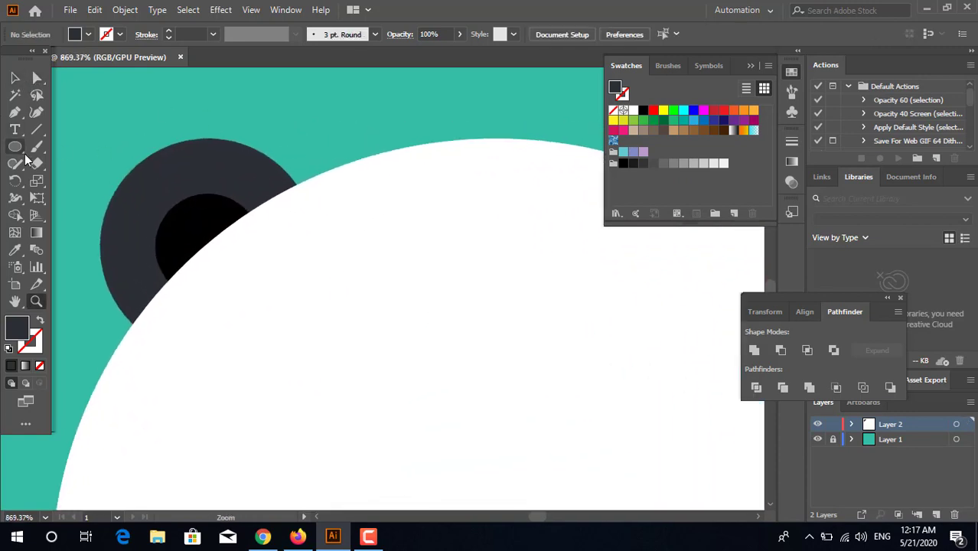
left_click_drag(15, 147, 85, 144)
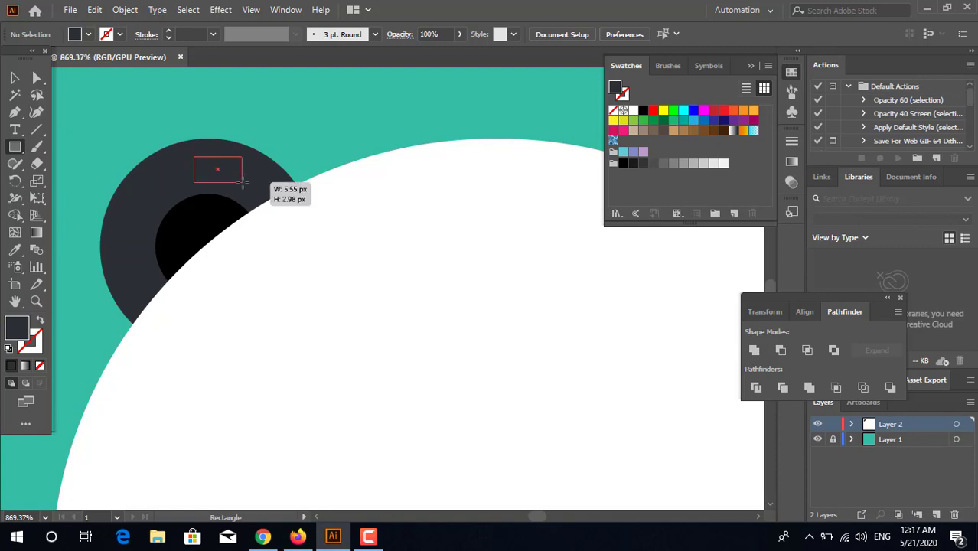
left_click_drag(244, 181, 261, 198)
left_click(37, 77)
- Recolour the rounded rectangle on the outer ear to a lighter blue-grey as a highlight
left_click(15, 251)
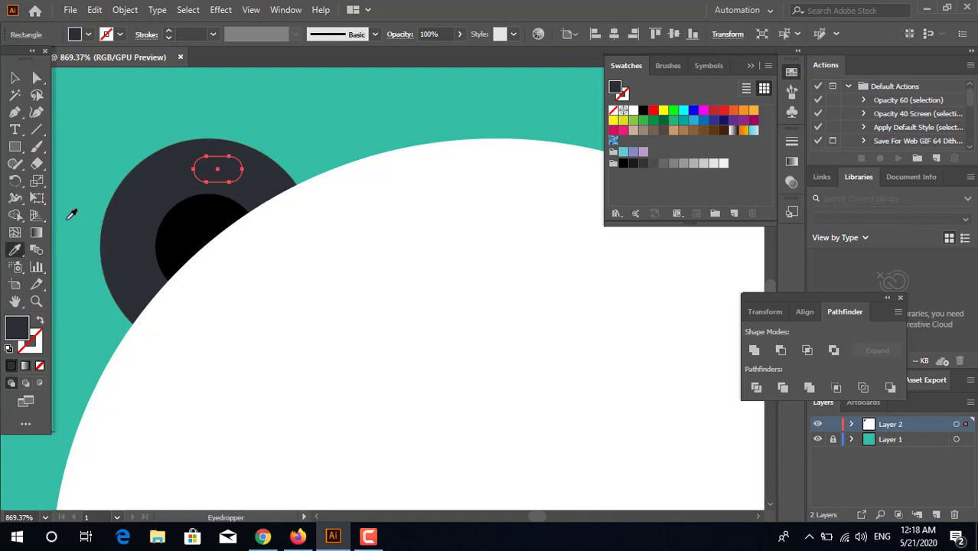
double_click(18, 327)
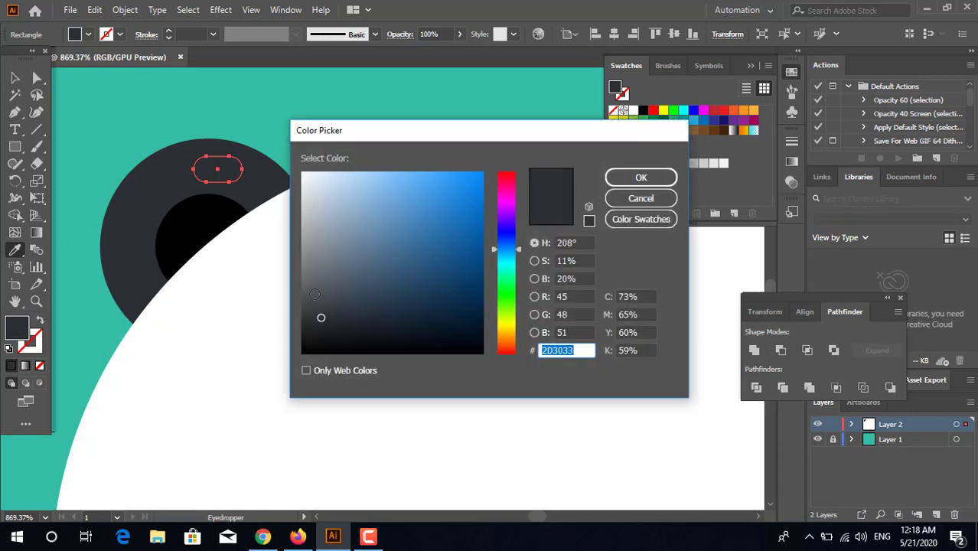
left_click(322, 293)
left_click(641, 178)
key("v")
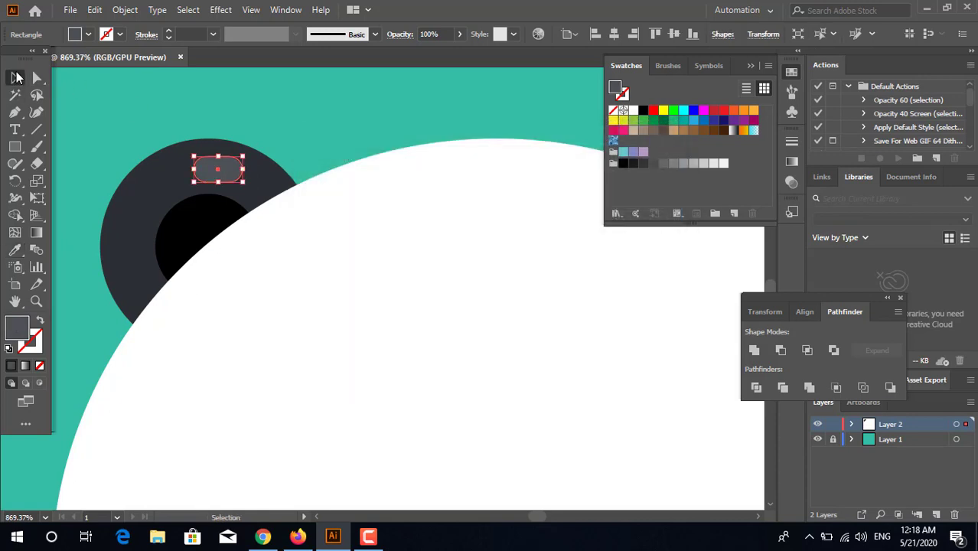
left_click(285, 160)
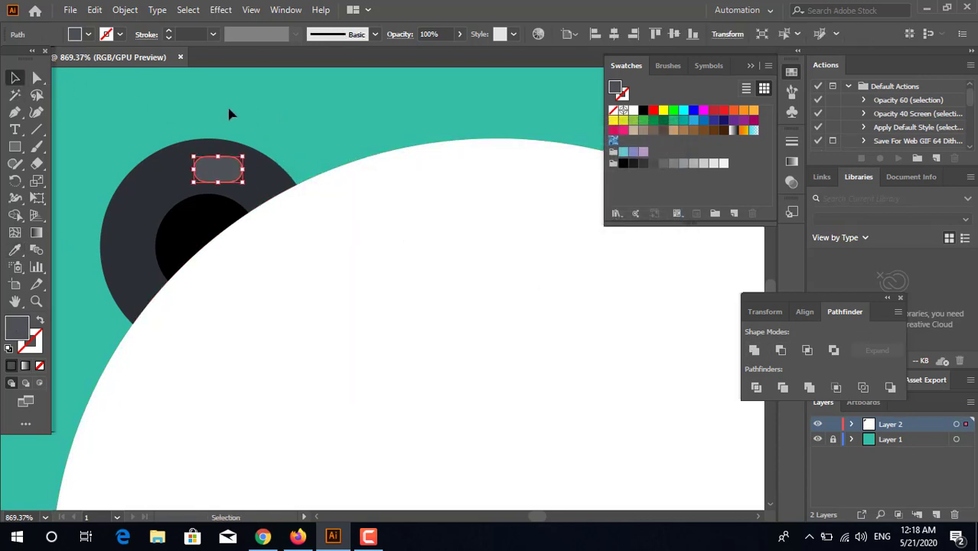
- Group the ear's two circles with its highlight and send the group behind the white head
left_click_drag(228, 110, 192, 211)
right_click(221, 172)
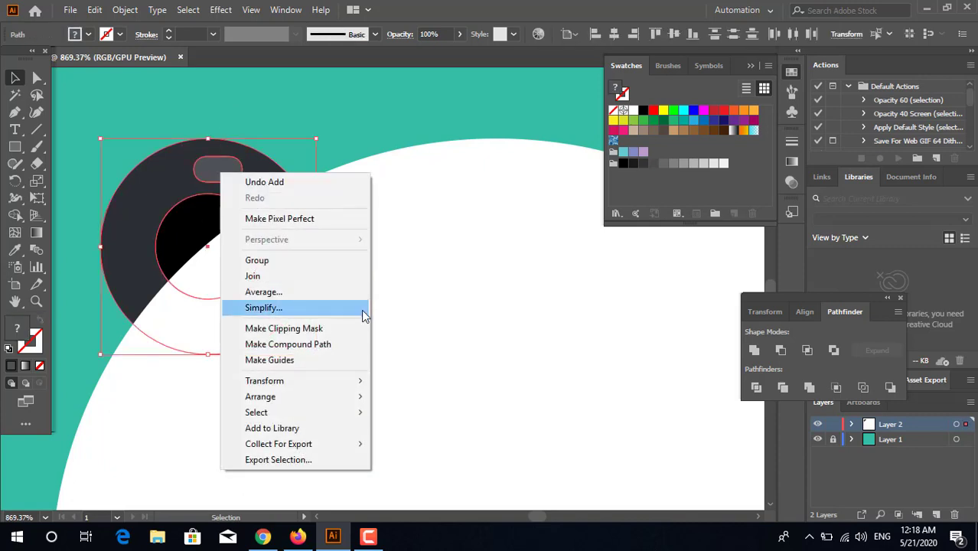
left_click(329, 261)
key("ctrl+bracketleft")
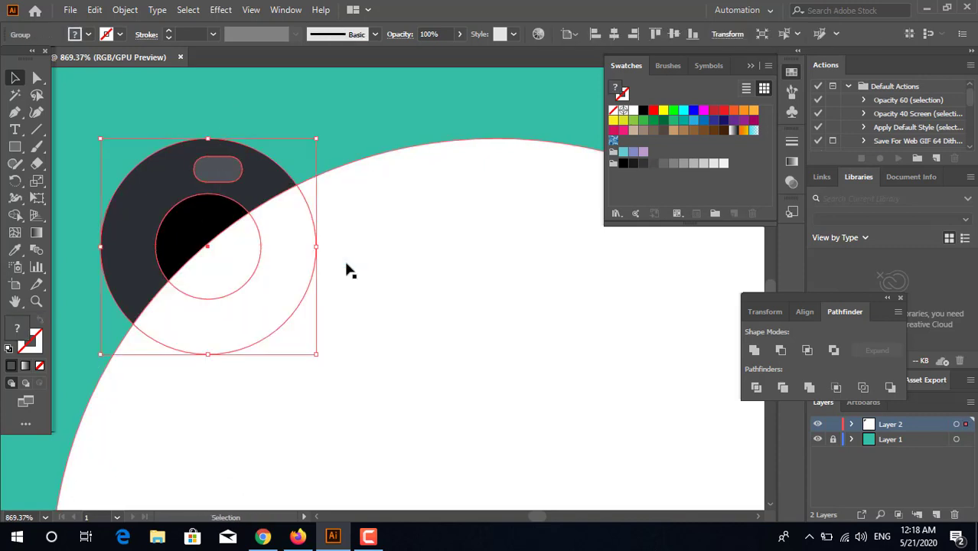
left_click(327, 102)
- Duplicate the ear group straight across to the opposite side of the head
key("z")
left_click_drag(326, 102, 410, 238)
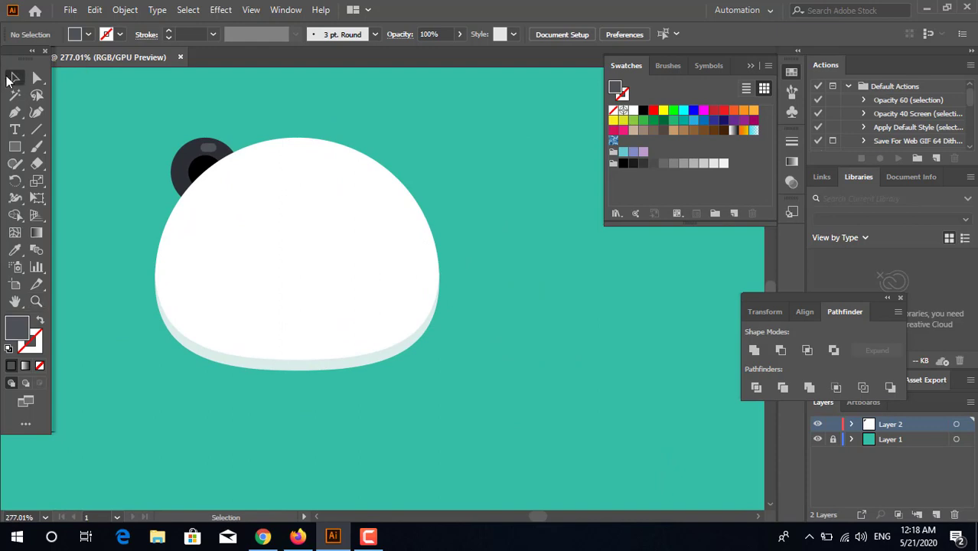
left_click(14, 77)
left_click_drag(218, 170, 394, 215)
right_click(413, 157)
left_click(622, 319)
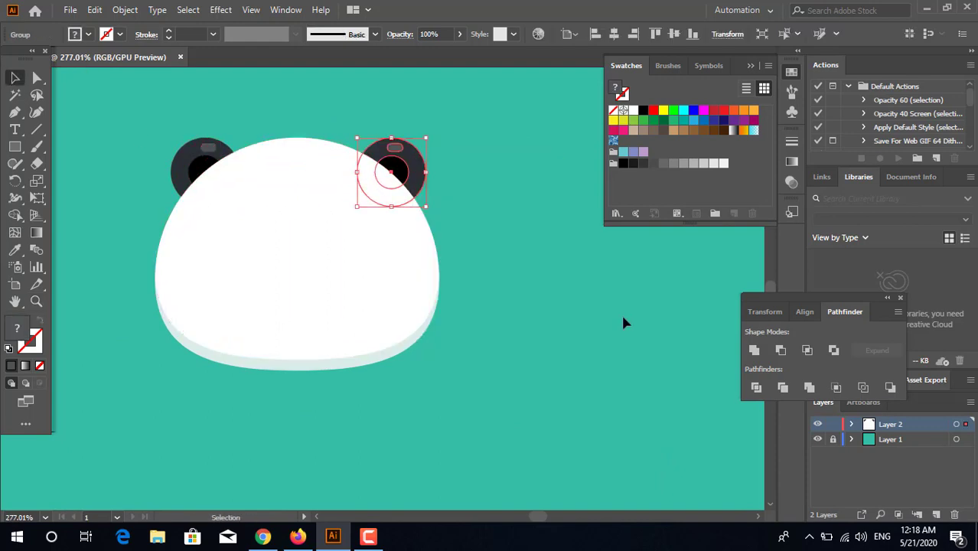
left_click(623, 319)
- Reflect the copied ear across the vertical axis
left_click_drag(566, 323, 594, 346)
left_click(447, 195)
right_click(446, 189)
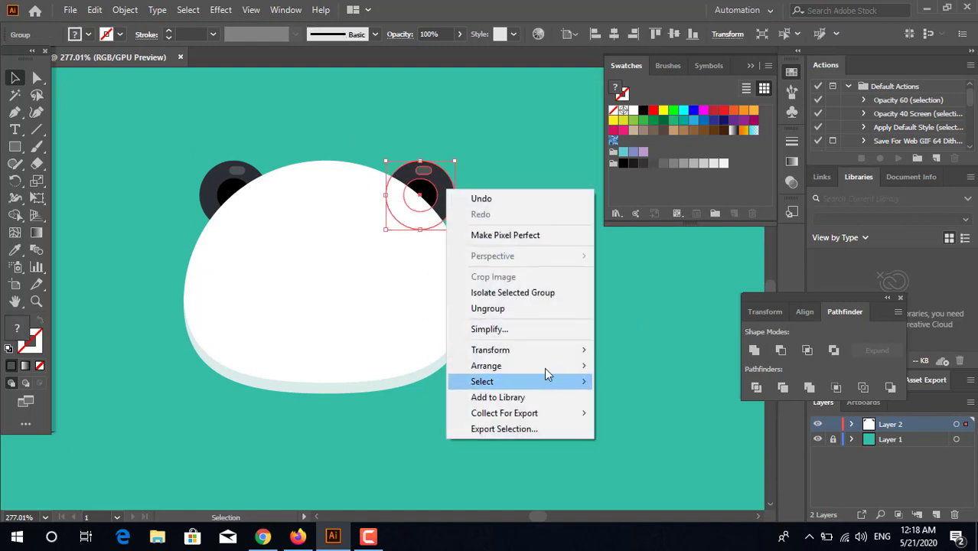
mouse_move(555, 350)
left_click(668, 404)
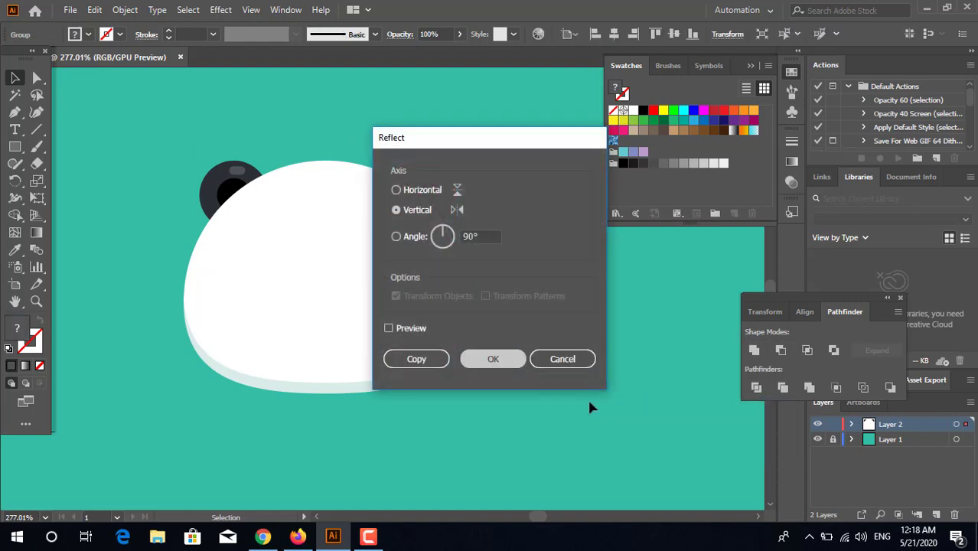
key("Return")
left_click(589, 441)
- Select both ears together and send them to the back, behind the head
left_click(415, 174)
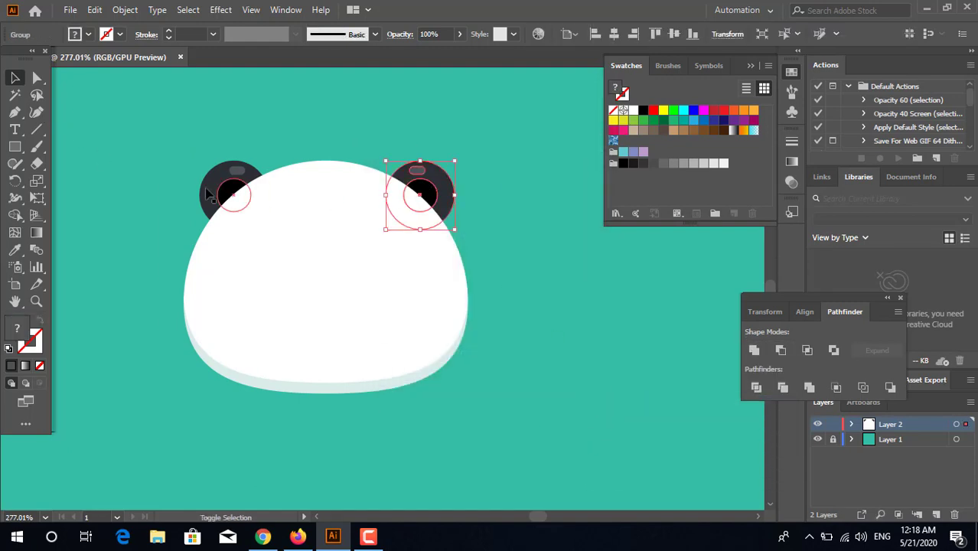
left_click(233, 191, "shift")
right_click(444, 196)
left_click(502, 309)
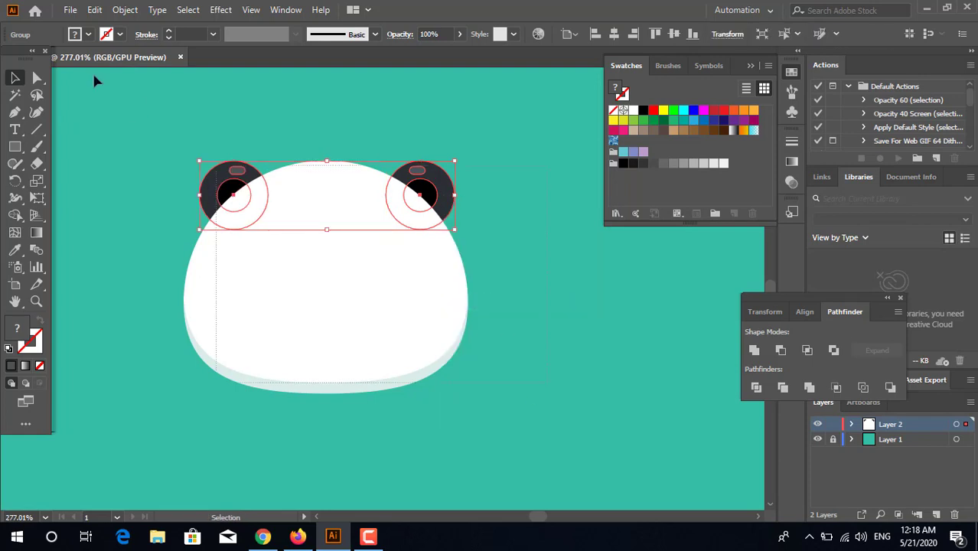
key("ctrl+shift+bracketleft")
left_click(603, 269)
- Draw a circle on the teal area beside the head and fill it with the outer ear's dark blue-grey
left_click_drag(539, 288, 539, 277)
key("z")
left_click_drag(326, 234, 445, 291)
left_click_drag(15, 146, 112, 180)
left_click_drag(191, 289, 465, 304)
left_click_drag(246, 254, 277, 309)
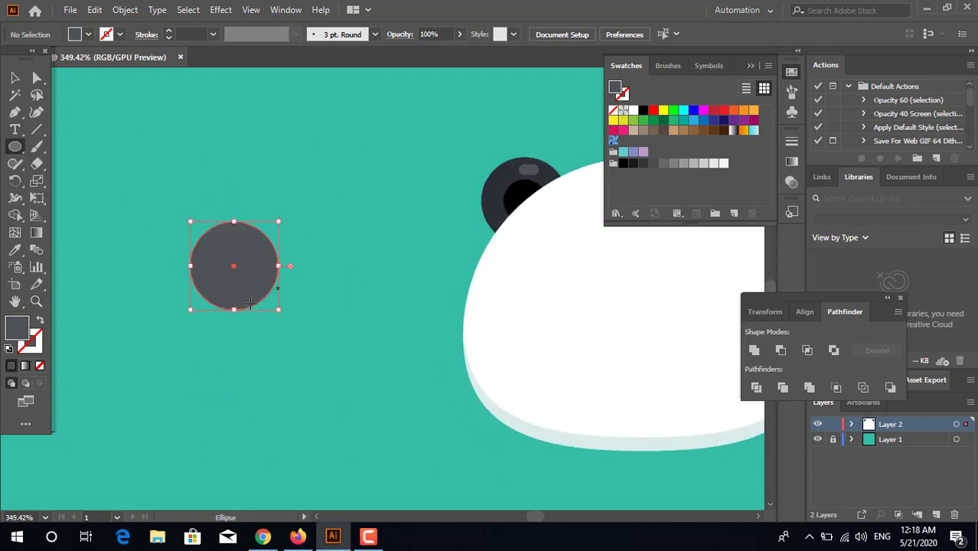
key("i")
left_click(552, 202)
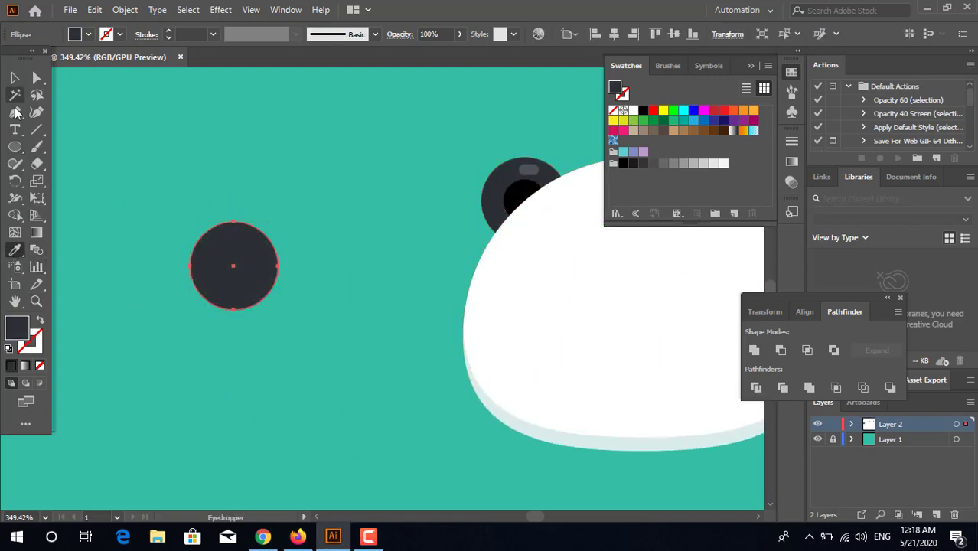
- Draw a smaller circle beside the dark one, level with its top edge, and move it slightly closer
left_click_drag(14, 150, 67, 157)
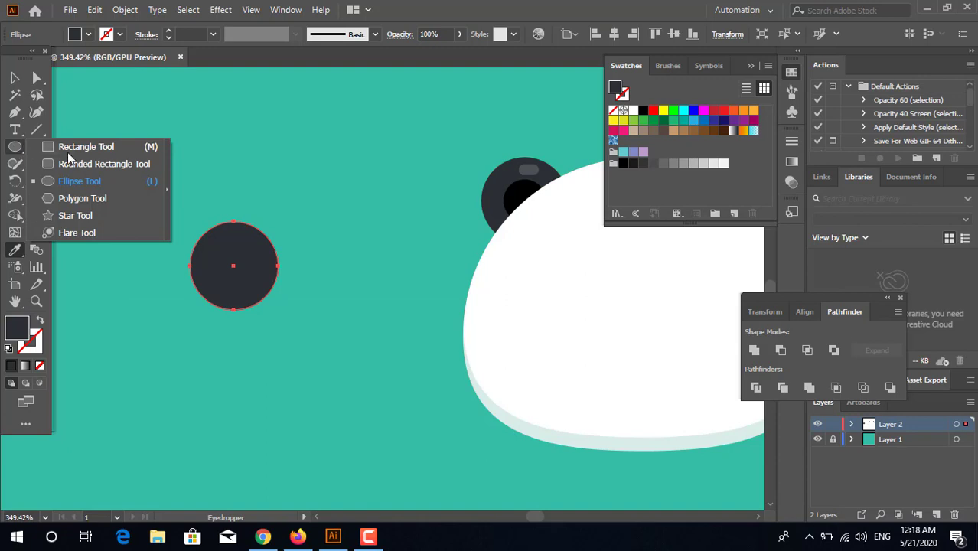
left_click(15, 147)
left_click_drag(307, 223, 454, 236)
key("z")
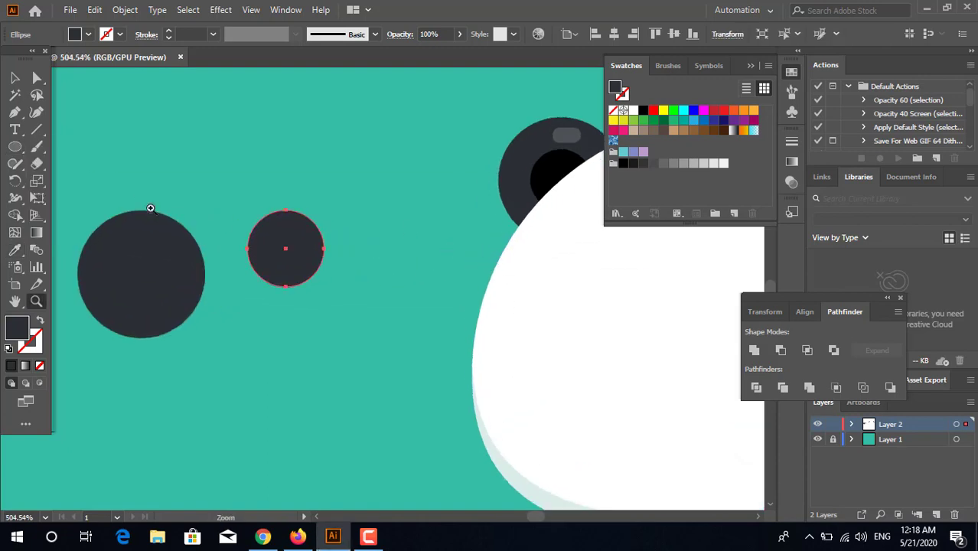
left_click_drag(150, 210, 230, 223)
left_click(19, 79)
mouse_move(400, 277)
left_mouse_down()
mouse_move(376, 277)
mouse_move(384, 277)
left_mouse_up()
- Draw a rectangle bridging the two dark circles from their shared top edge and unite the three shapes
left_click_drag(12, 153, 54, 148)
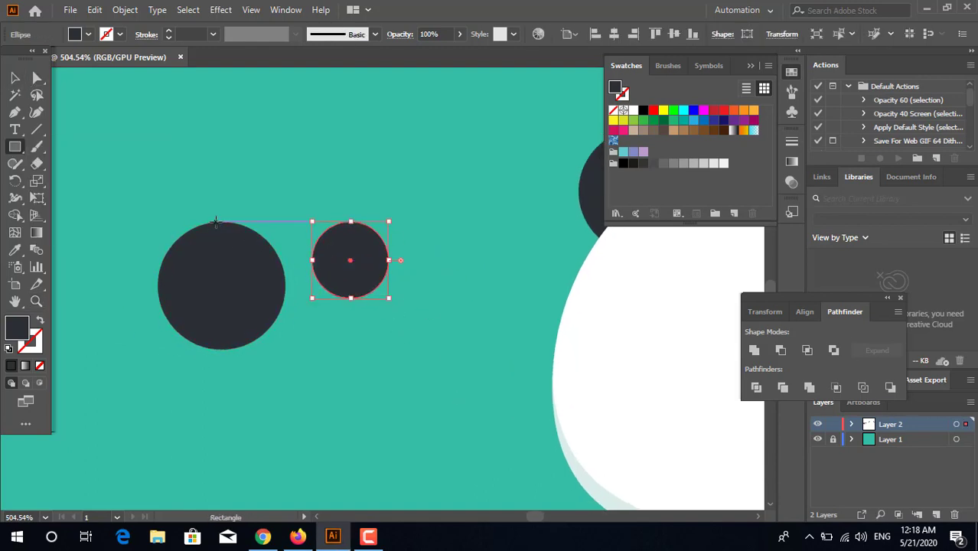
left_click_drag(221, 220, 350, 298)
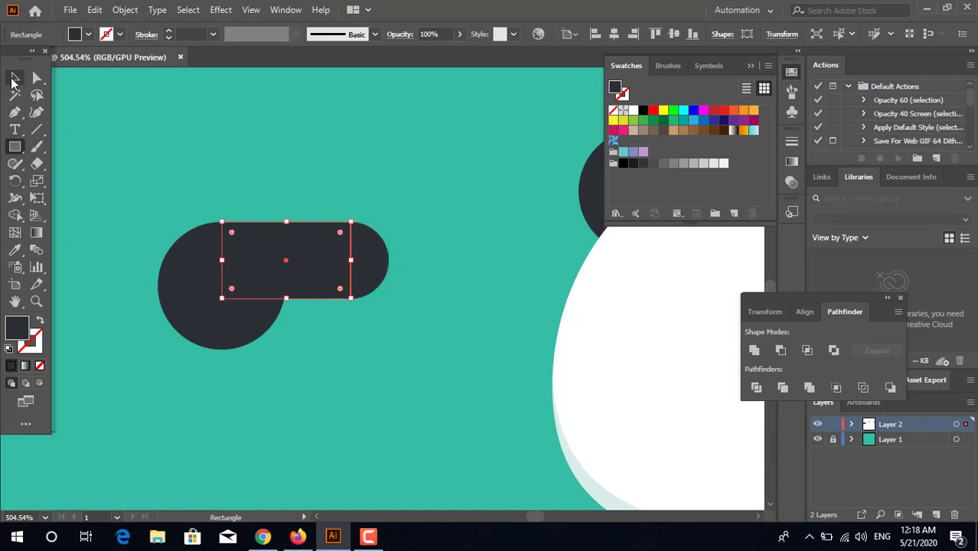
left_click(404, 405)
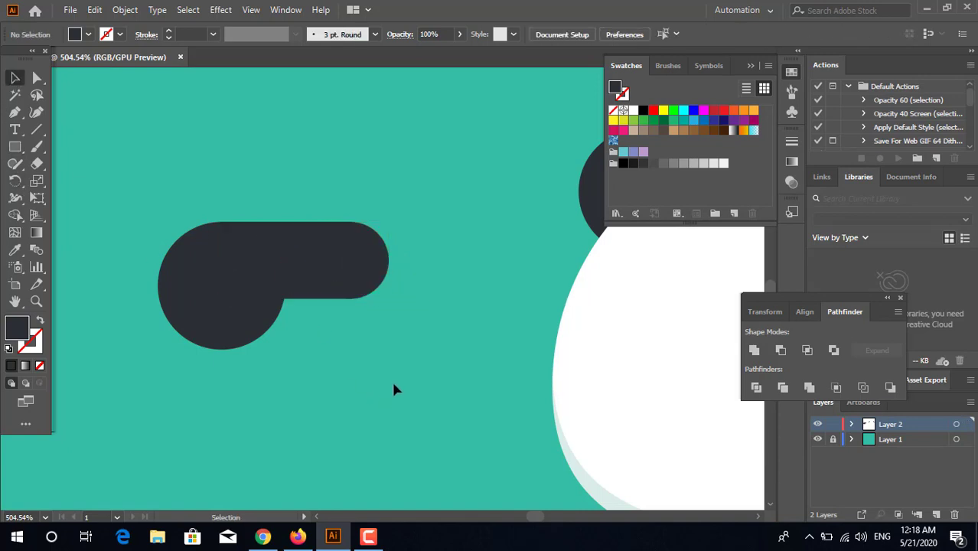
key("ctrl+a")
left_click(754, 350)
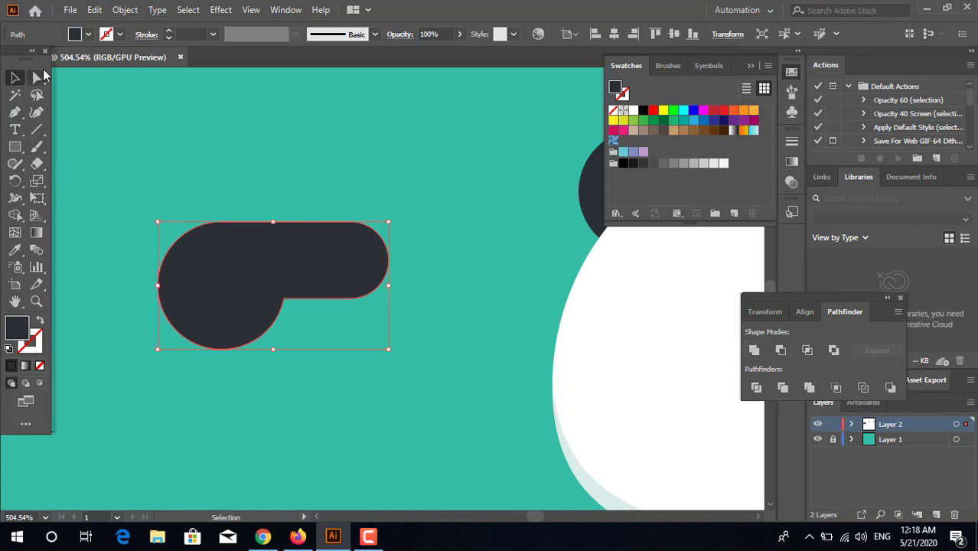
- Round the inner corner where the united shape's large circle meets its arm into a smooth curve
left_click(38, 76)
left_click(284, 299)
left_click_drag(293, 311, 404, 437)
left_click(407, 370)
- Move the dark eye patch onto the face and rotate it so its narrow end slopes down and outward
key("z")
left_click_drag(423, 322, 258, 317)
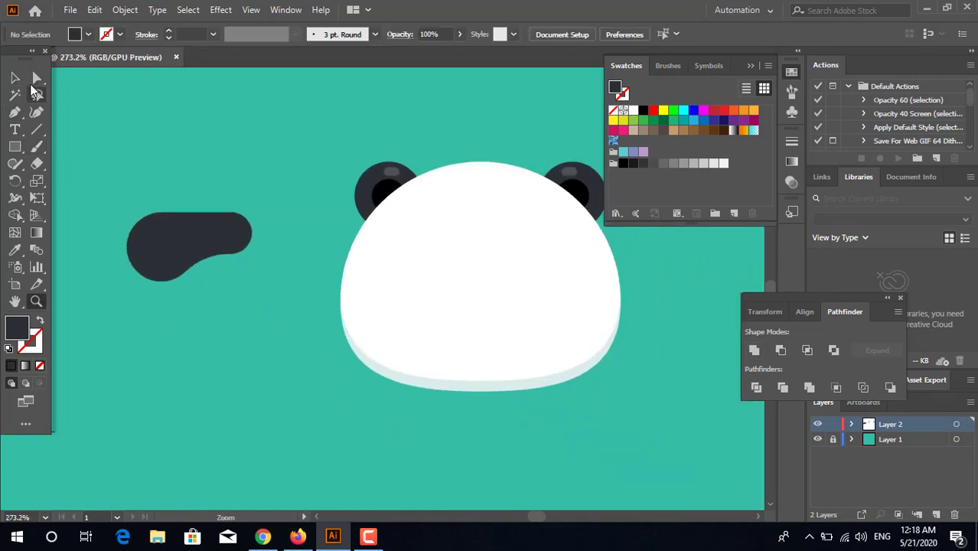
left_click_drag(186, 262, 530, 261)
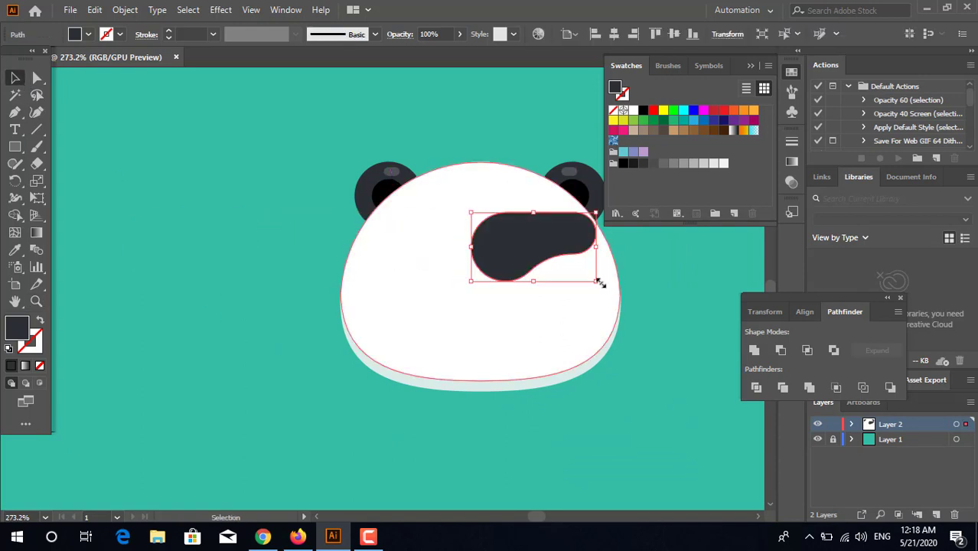
left_click_drag(603, 287, 572, 332)
left_click(637, 380)
- Shift the eye patch slightly lower on the face and rotate it to a steeper angle
left_click_drag(637, 380, 558, 391)
key("z")
left_click_drag(485, 346, 616, 353)
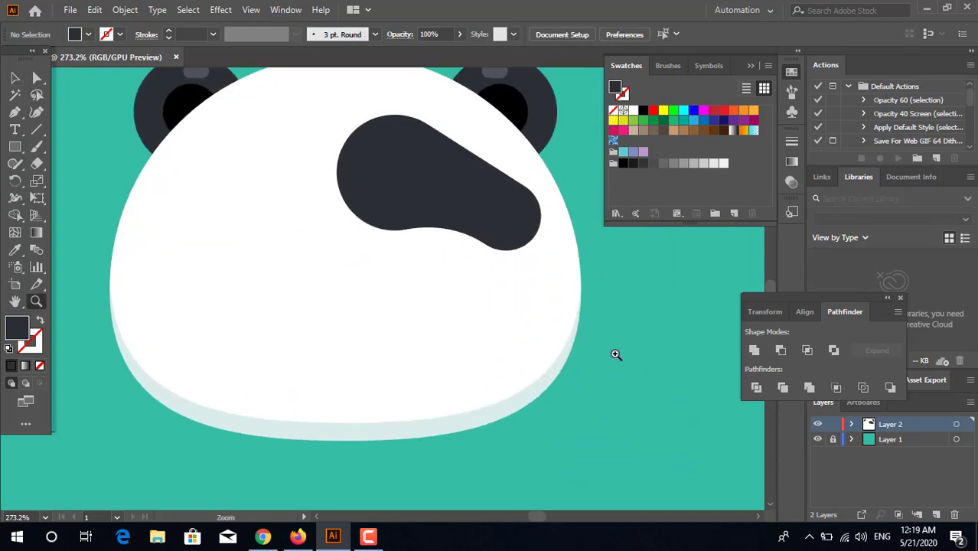
left_click_drag(502, 214, 505, 253)
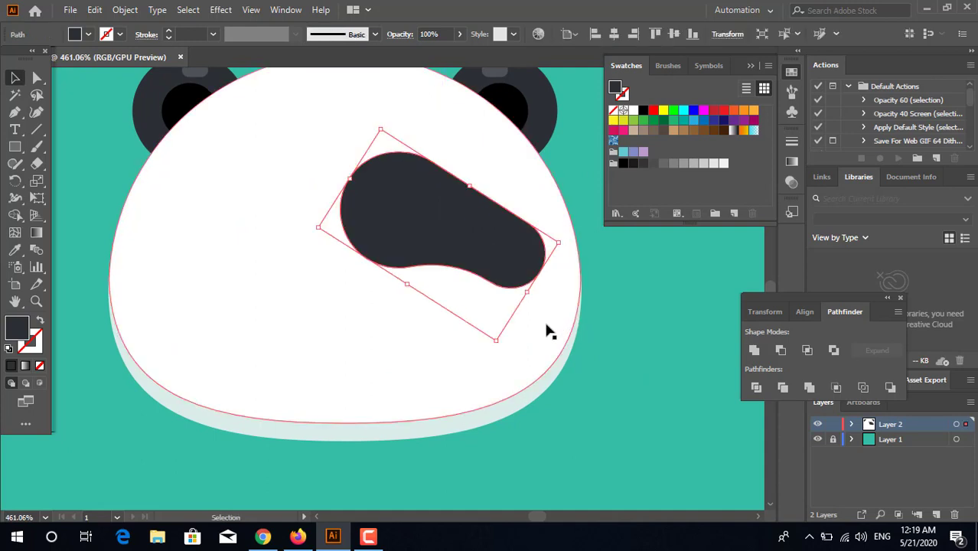
left_click_drag(502, 346, 475, 337)
left_click(587, 408)
left_click(484, 252)
key("ctrl+shift+a")
- Draw a circle inside the wide end of the eye patch and fill it with the face's white
key("z")
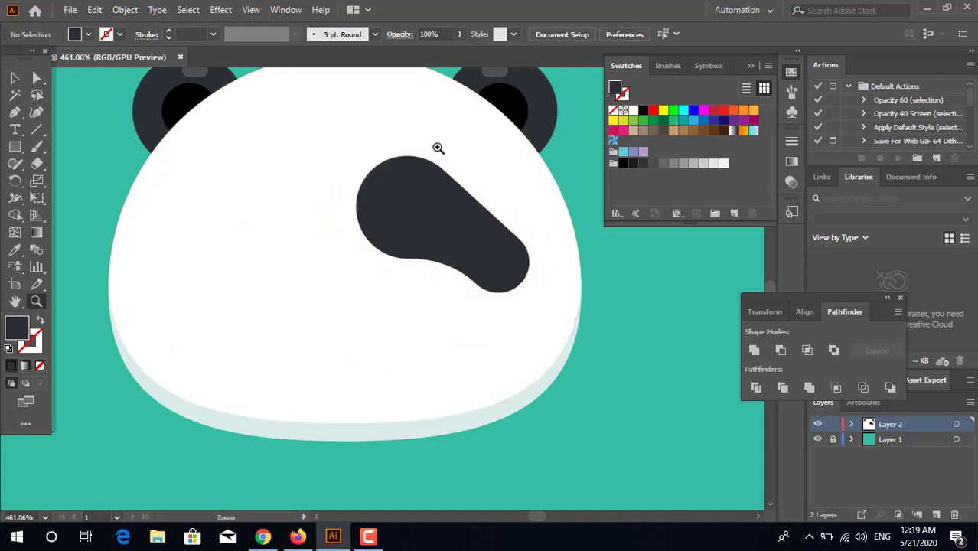
left_click_drag(440, 148, 574, 153)
left_click_drag(271, 208, 230, 236)
left_click_drag(15, 147, 115, 184)
left_click_drag(319, 213, 401, 293)
left_click(15, 250)
left_click(264, 275)
- Reposition the white eye circle nearer the outer edge of the patch's wide end
key("z")
left_click(203, 184)
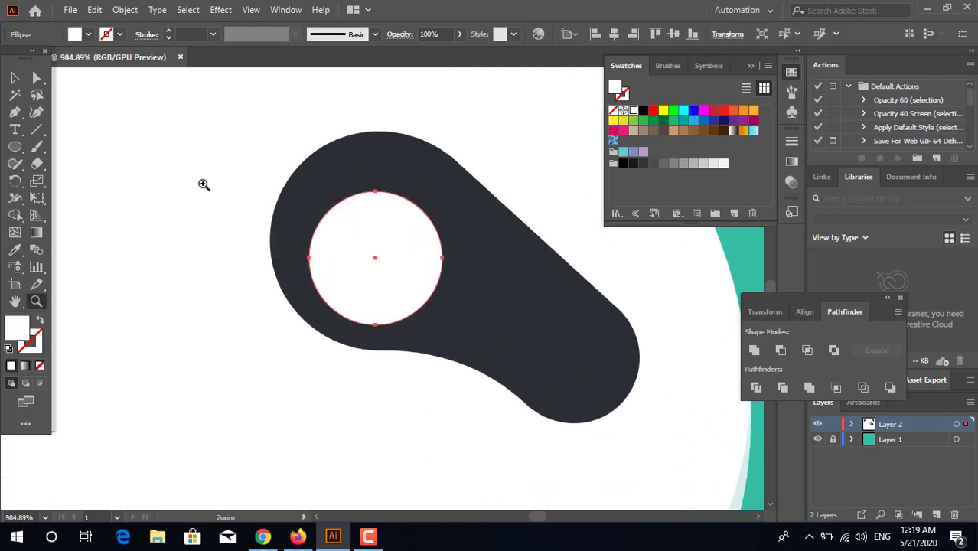
left_click(11, 78)
left_click_drag(414, 281, 468, 282)
- Enlarge the white eye circle slightly and place a much smaller copy low inside it as the pupil
key("z")
left_click(516, 323, "alt")
left_click(15, 78)
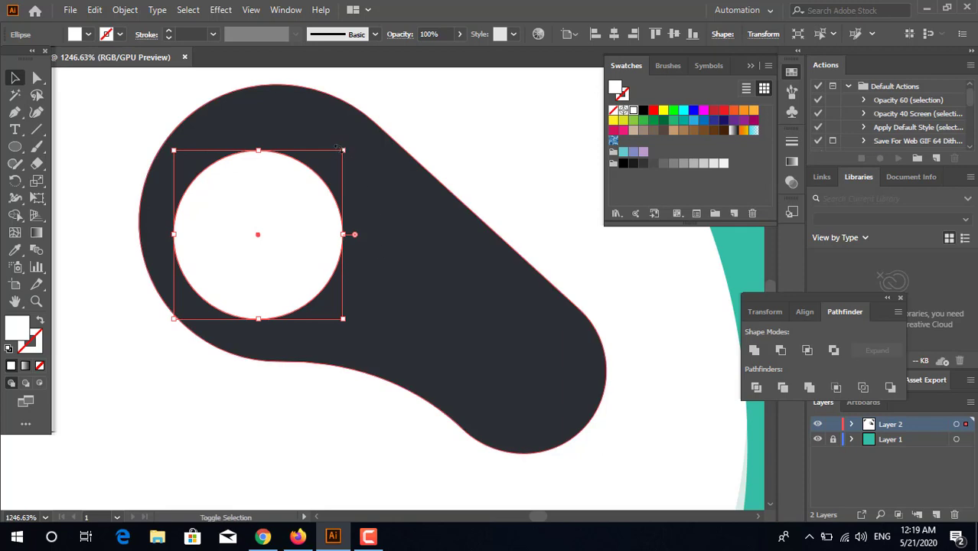
left_click_drag(343, 151, 297, 194)
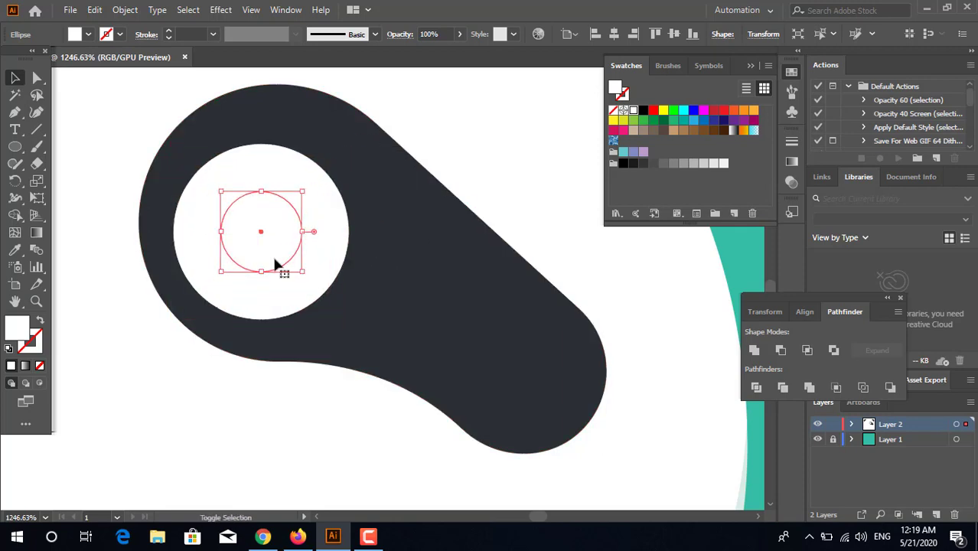
mouse_move(279, 263)
left_mouse_down()
mouse_move(264, 271)
mouse_move(271, 278)
left_mouse_up()
- Sample the inner ear's black for the pupil, then adjust its fill to the dark grey 1E2021
key("z")
left_click_drag(338, 202, 287, 280)
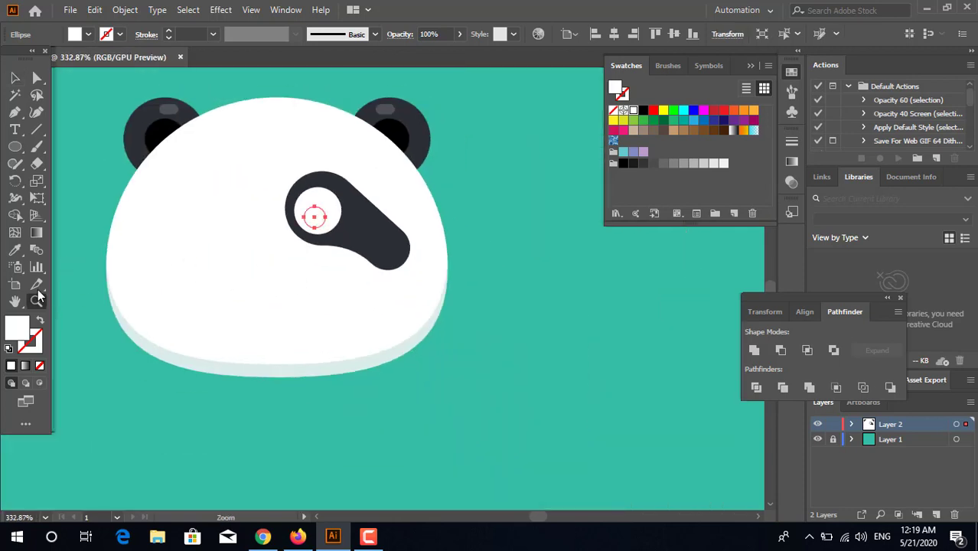
left_click(146, 136)
key("z")
left_click_drag(323, 215, 467, 277)
left_click(14, 79)
double_click(16, 330)
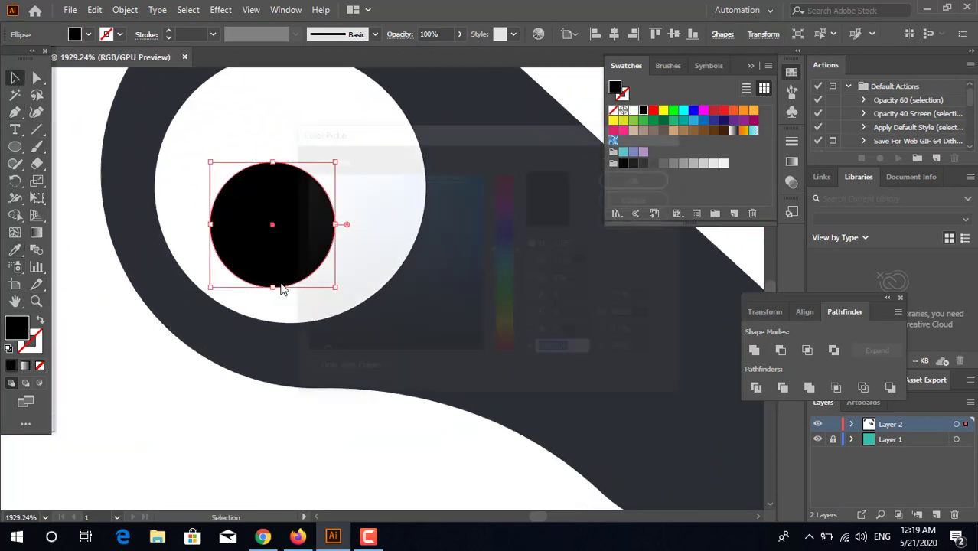
left_click(609, 180)
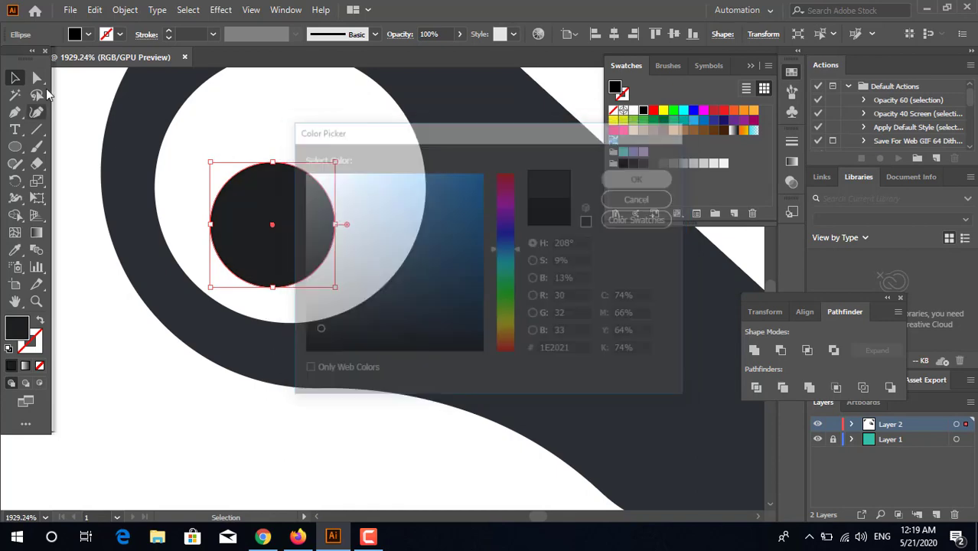
- Nudge the pupil up and to the left within the white of the eye and enlarge it slightly
left_click_drag(285, 237, 279, 234)
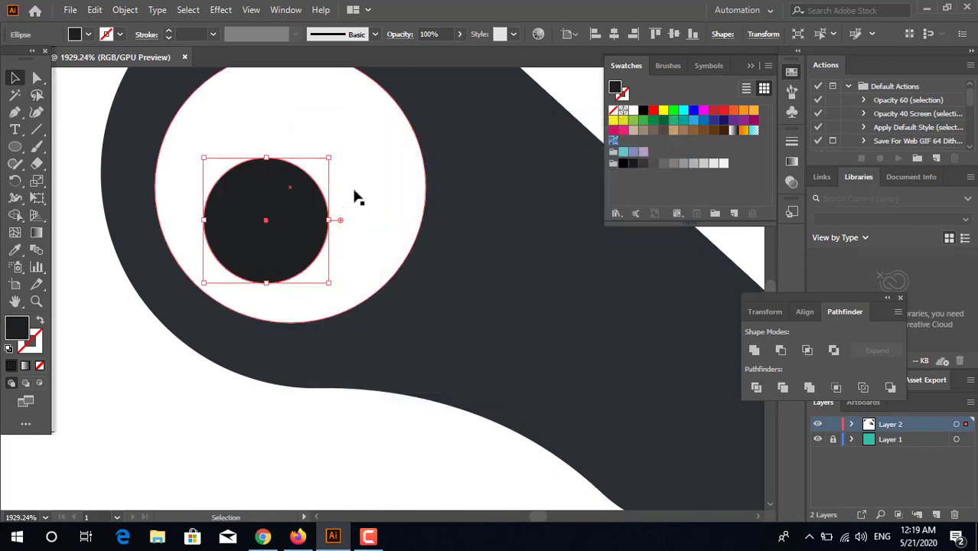
mouse_move(329, 156)
left_mouse_down()
mouse_move(345, 153)
mouse_move(336, 150)
left_mouse_up()
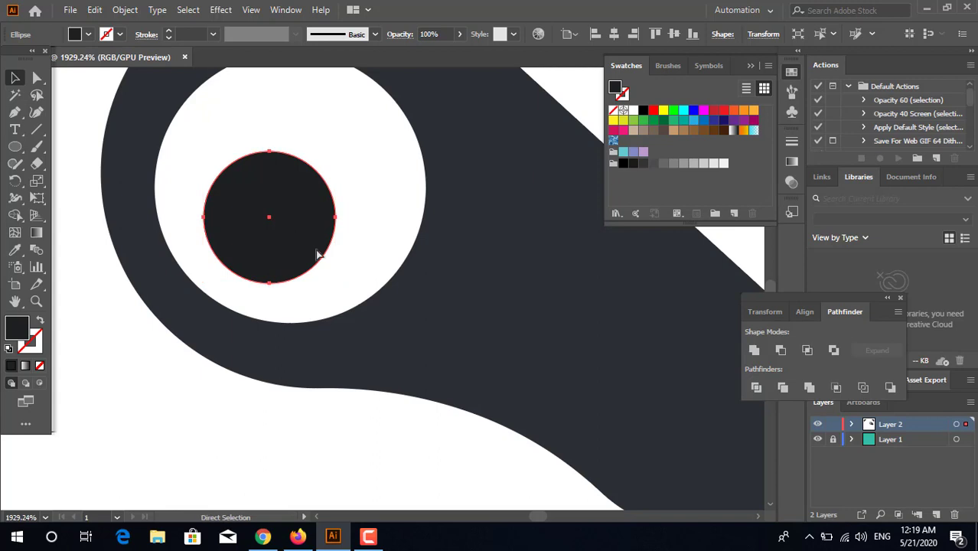
- Add a small circle overlapping the pupil's upper right edge and fill it white as an eye glint
left_click_drag(304, 241, 340, 194)
left_click_drag(366, 242, 336, 205)
left_click(16, 250)
left_click(384, 231)
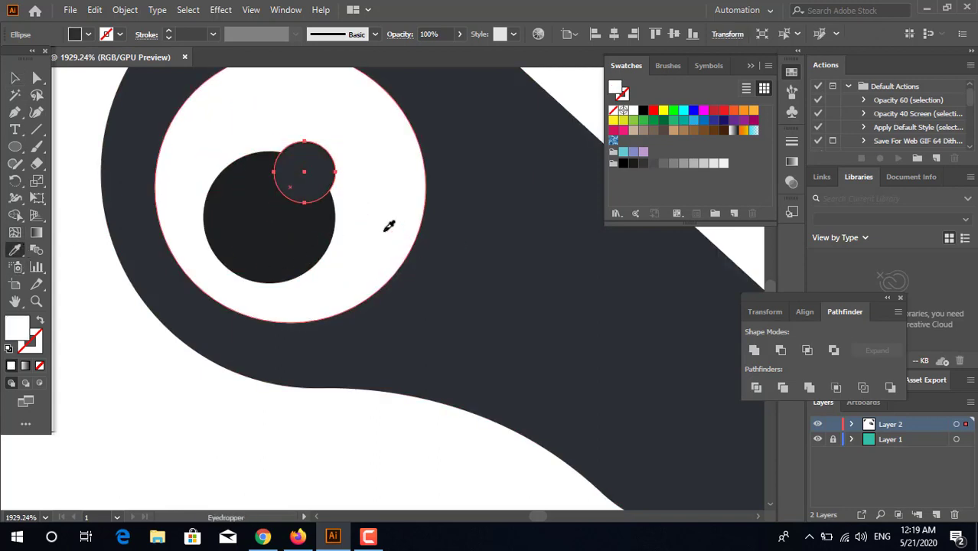
key("z")
left_click_drag(425, 200, 86, 260)
mouse_move(156, 166)
left_mouse_down()
mouse_move(91, 174)
mouse_move(141, 170)
left_mouse_up()
double_click(11, 77)
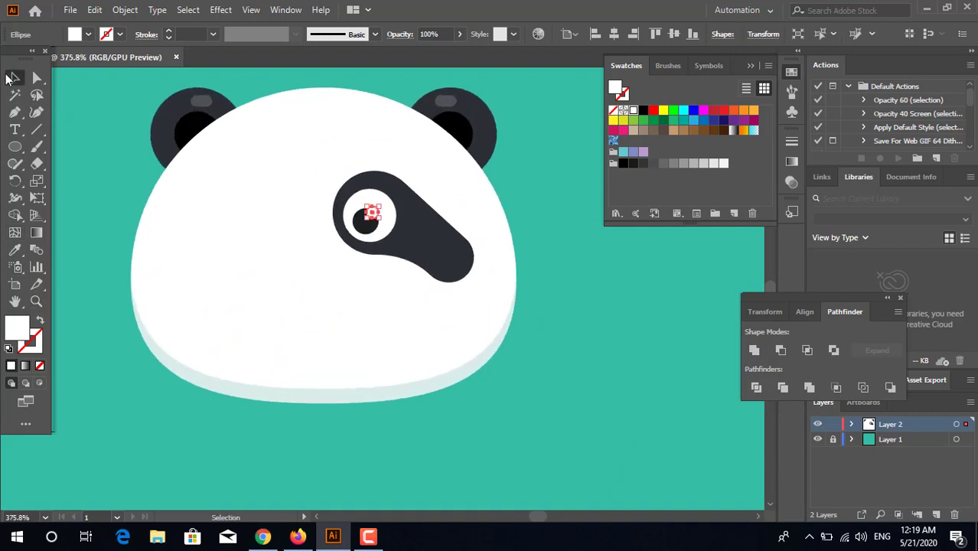
- Group the dark eye patch with the white eye circle, pupil and glint
left_click(572, 376)
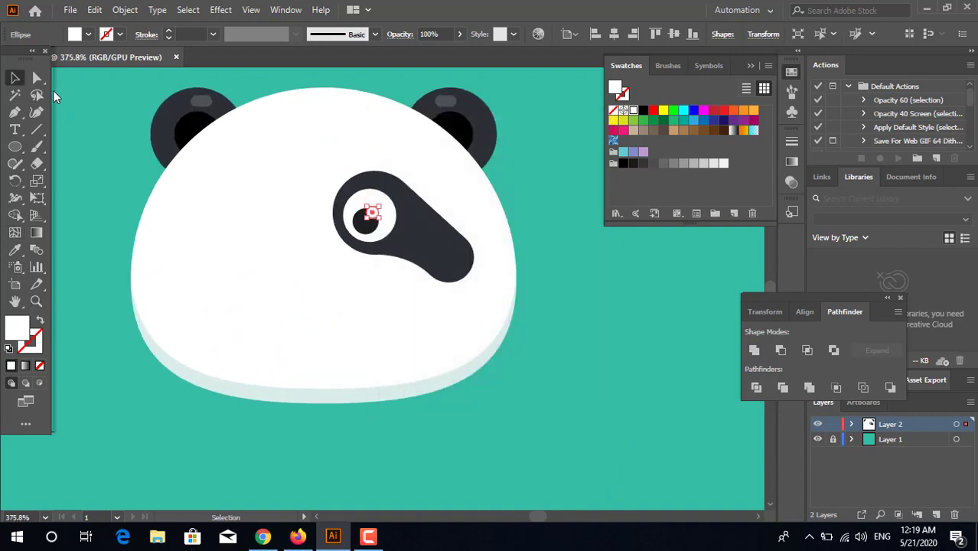
left_click(514, 362)
left_click(484, 334)
left_click(441, 258)
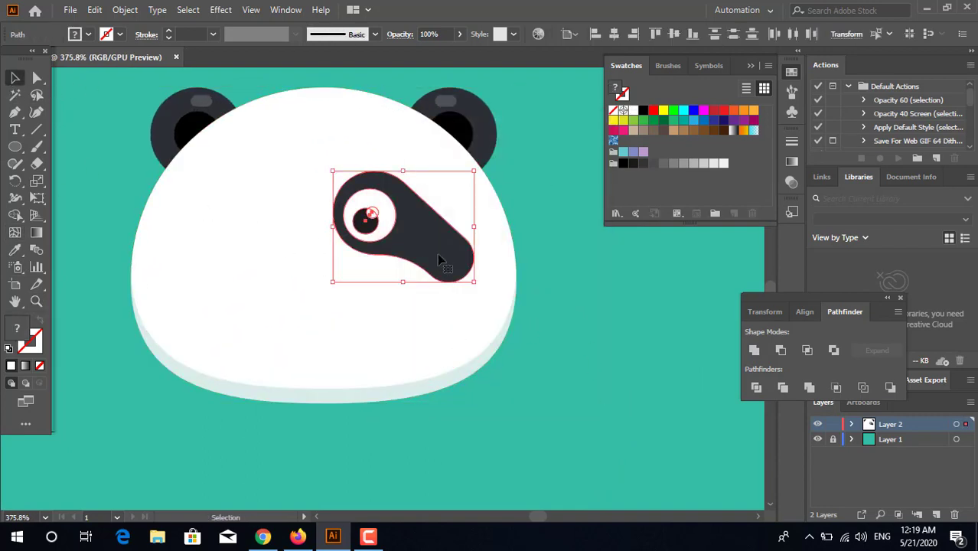
right_click(441, 258)
left_click(522, 320)
- Duplicate the eye group onto the other half of the face, reflect it vertically and position it as the mirrored eye
left_click_drag(436, 259, 306, 255)
right_click(306, 255)
mouse_move(396, 420)
left_click(554, 407)
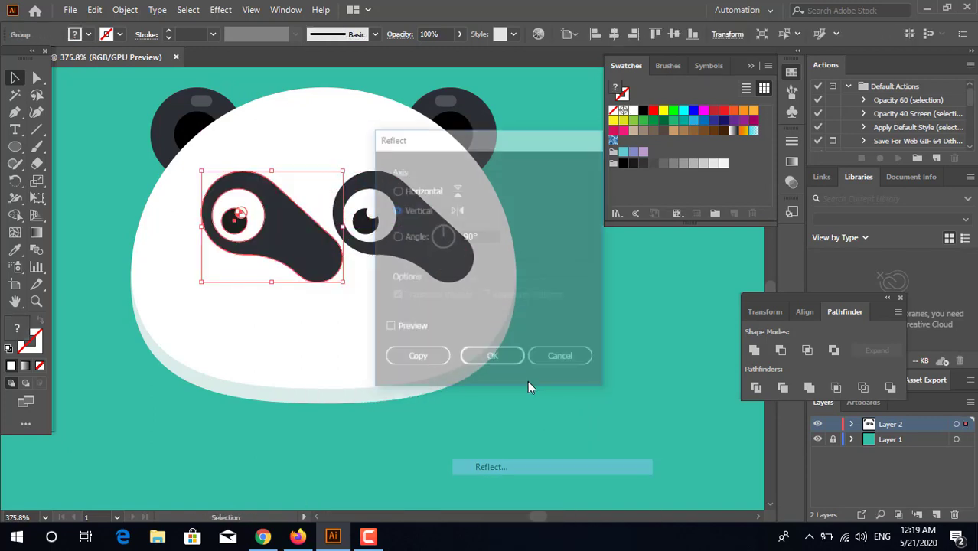
left_click(508, 360)
left_click(508, 397)
left_click_drag(308, 219, 263, 218)
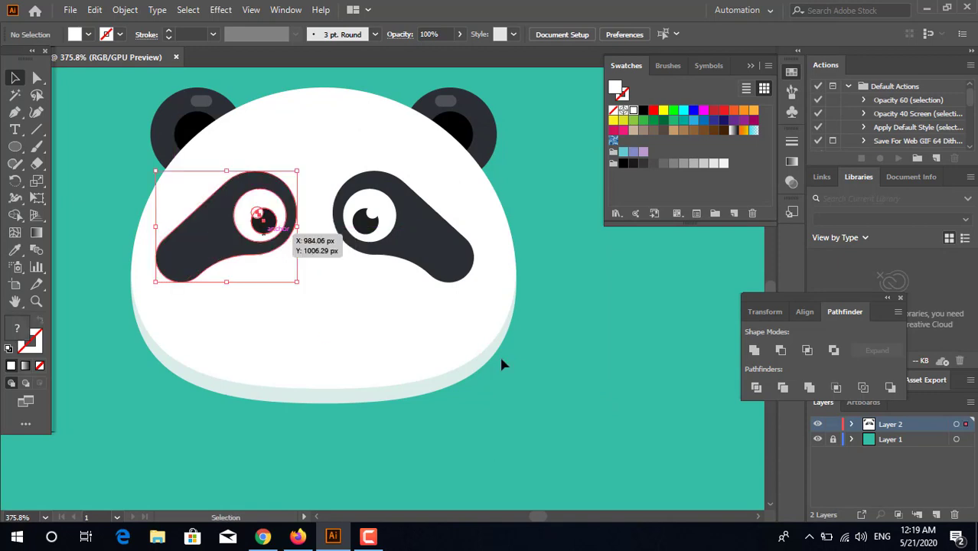
left_click(502, 360)
- Group the two eyes together and centre them horizontally on the panda's head
left_click_drag(529, 391, 536, 431)
left_click(407, 291)
left_click(207, 287, "shift")
right_click(414, 258)
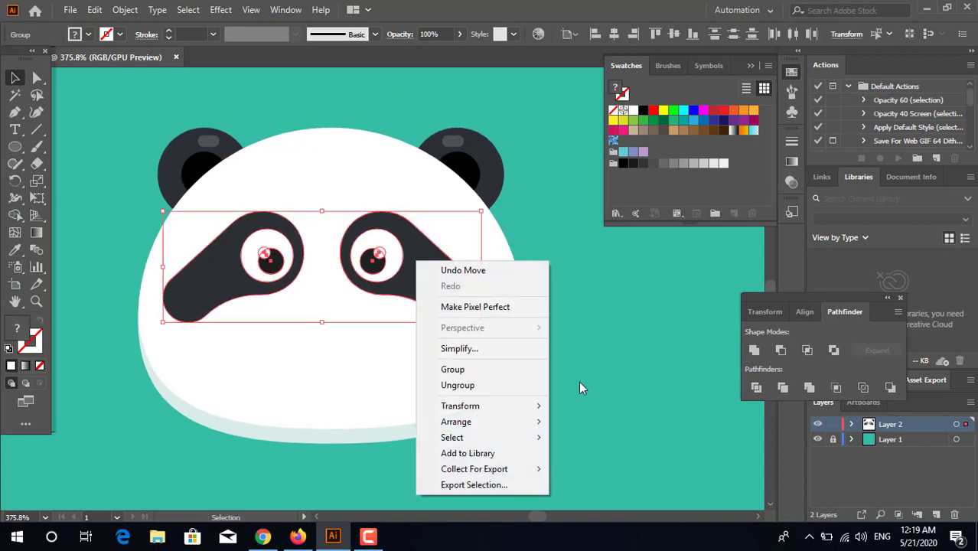
left_click(508, 375)
left_click_drag(179, 116, 175, 113)
left_click(614, 35)
left_click(539, 321)
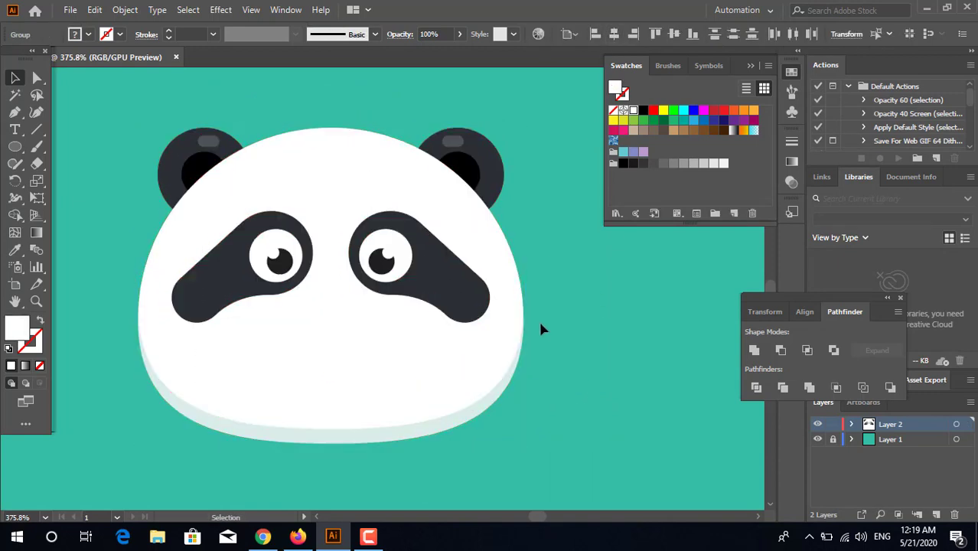
- Draw a small horizontal ellipse for the nose below and between the eyes, filled with the eye patch's sampled dark colour
key("z")
left_click_drag(387, 329, 427, 300)
left_click_drag(344, 296, 364, 297)
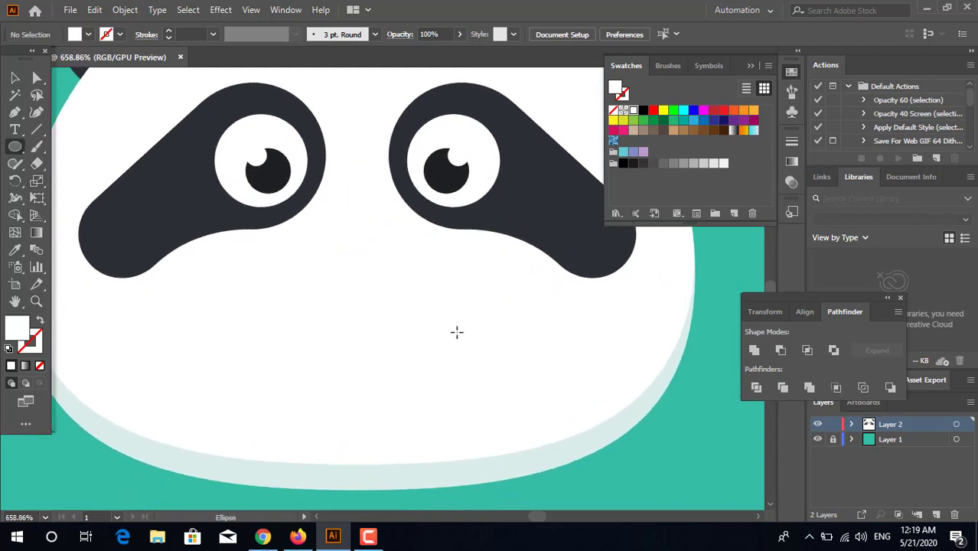
left_click_drag(308, 249, 392, 308)
left_click_drag(419, 320, 298, 346)
key("z")
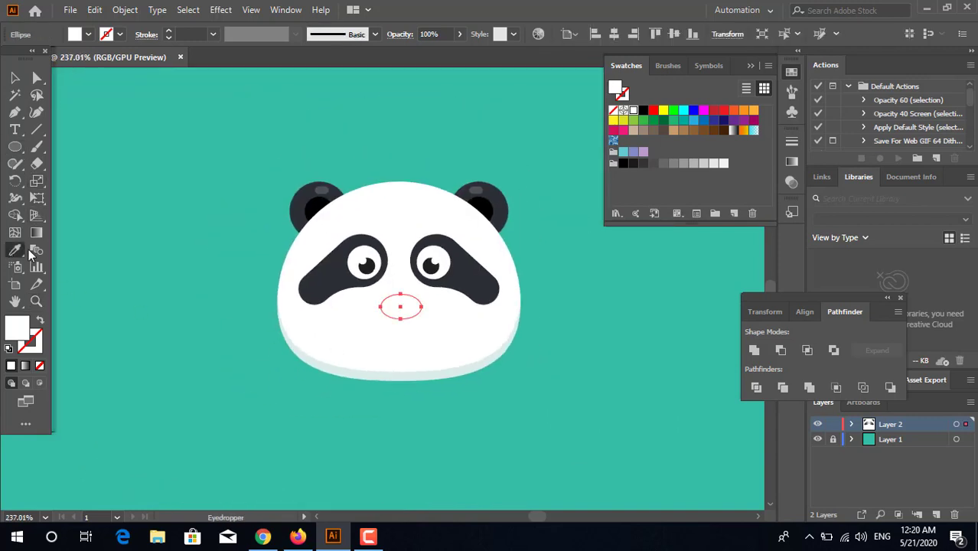
left_click(444, 288)
key("z")
left_click_drag(417, 306, 154, 216)
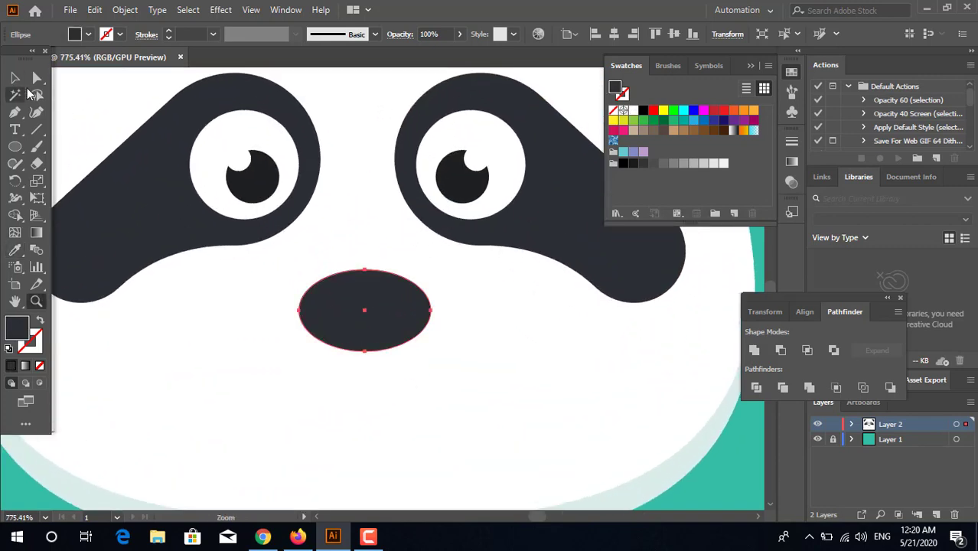
- Pull the nose ellipse's bottom anchor point straight down to make the lower half deeper
left_click(37, 77)
left_click_drag(364, 351, 365, 369)
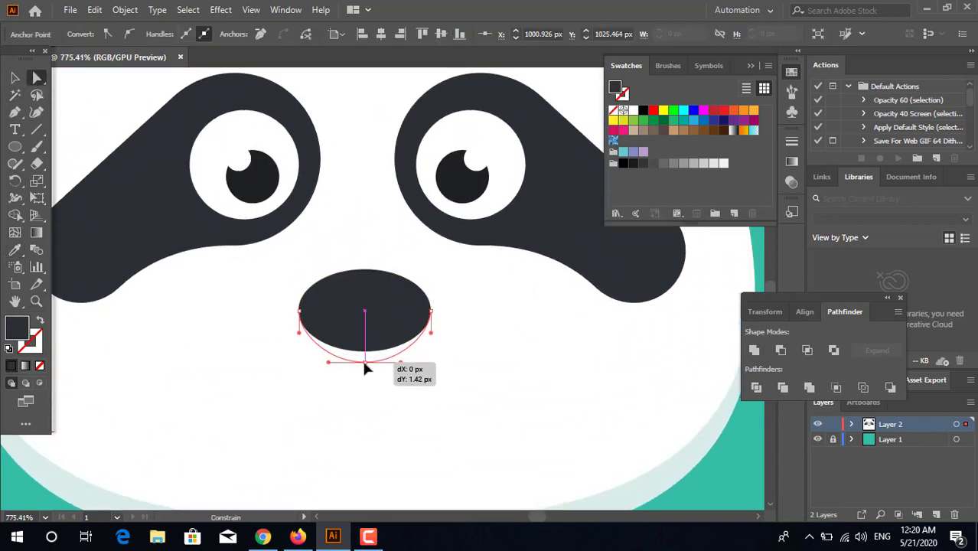
key("z")
left_click_drag(448, 327, 332, 355)
left_click(20, 77)
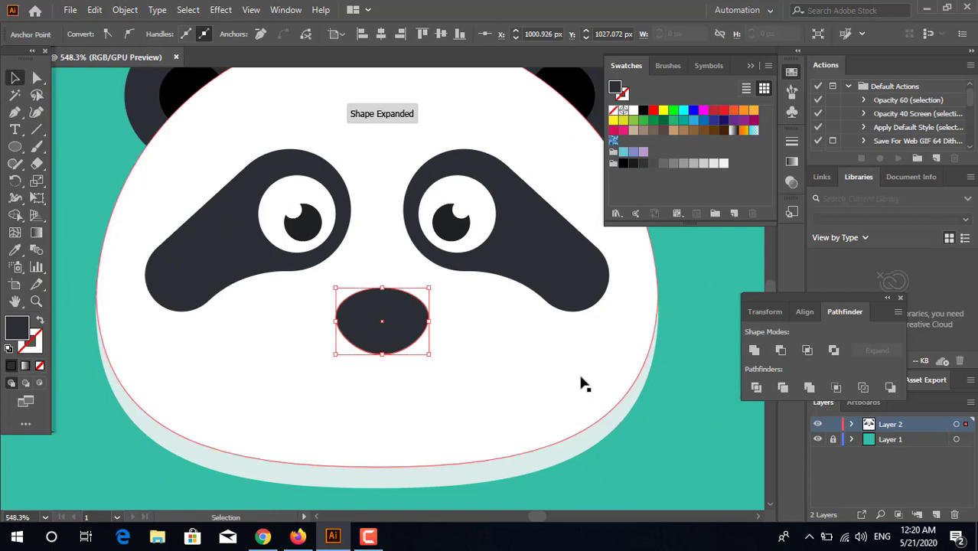
left_click(582, 383)
left_click(672, 410)
- Centre the nose and all other parts of the head on one vertical axis
key("z")
left_click_drag(626, 396, 459, 398)
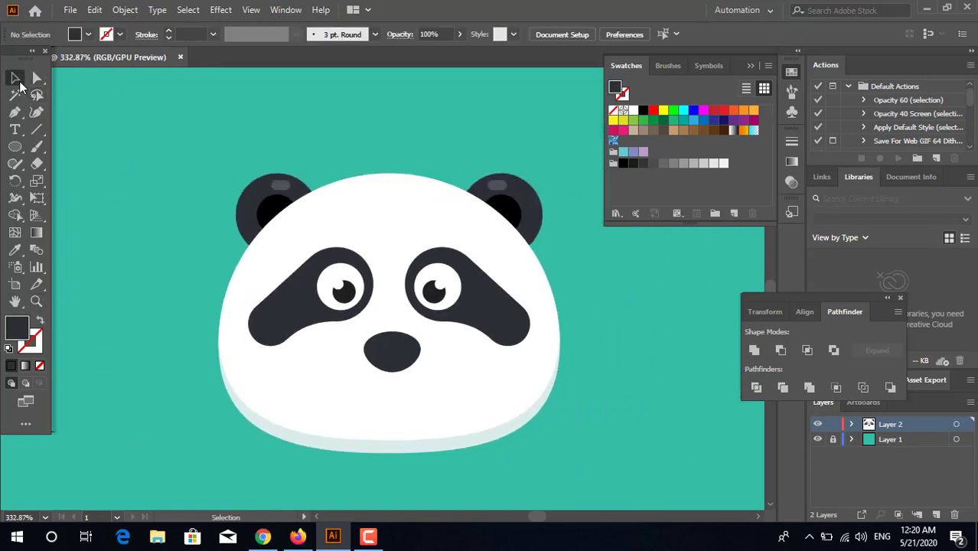
key("ctrl+a")
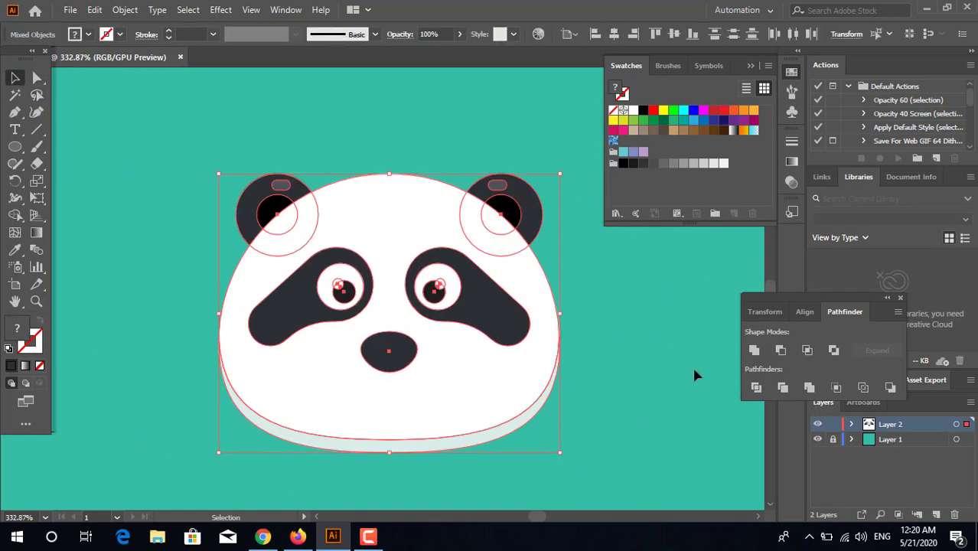
left_click(694, 374)
- Draw a flat ellipse near the top of the nose and fill it with the face's white as a highlight
key("z")
left_click_drag(357, 380, 616, 423)
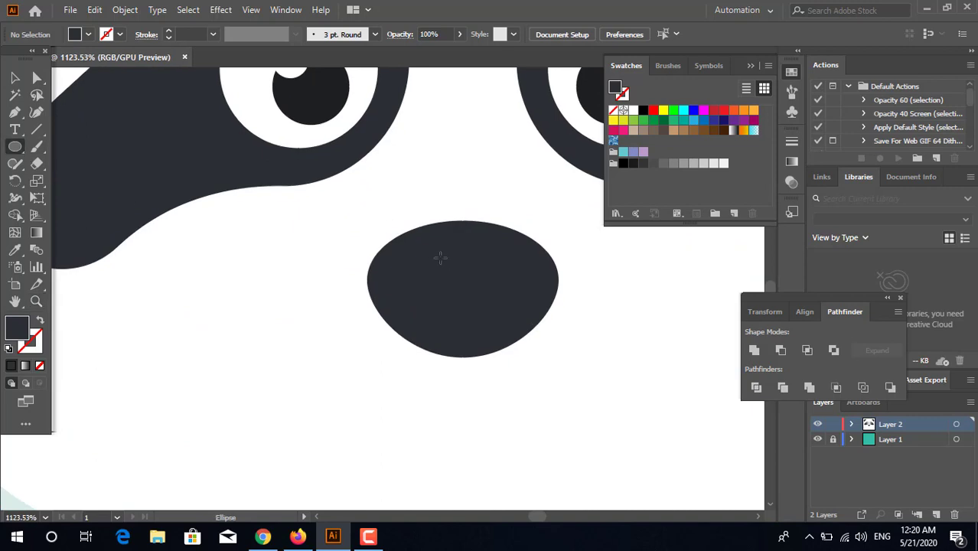
left_click_drag(417, 242, 517, 275)
left_click(14, 249)
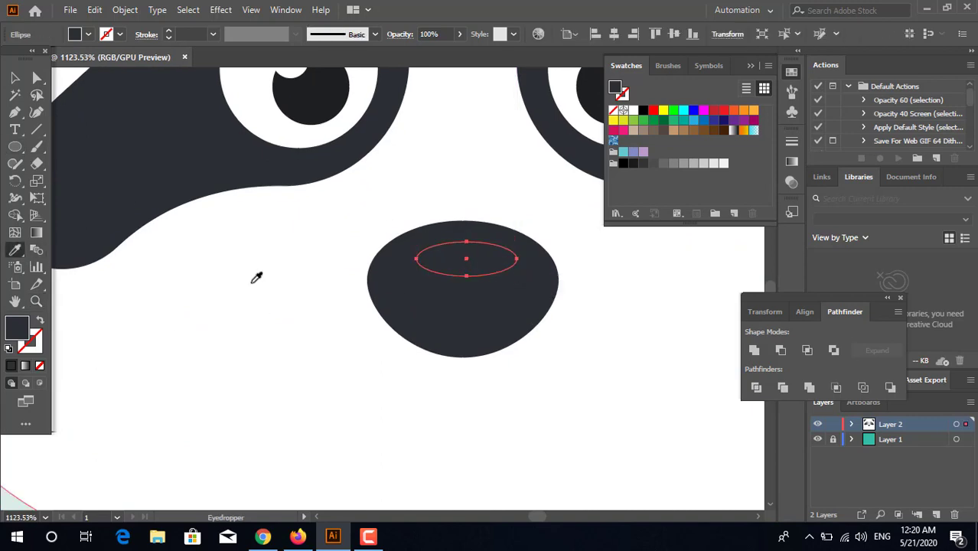
left_click(257, 277)
- Place a copy of the nose slightly higher, widen it a little and select the original shape beneath it
left_click(21, 82)
left_click_drag(511, 315, 511, 294)
left_click_drag(559, 269, 566, 269)
left_click(498, 350)
left_click_drag(522, 334, 257, 355)
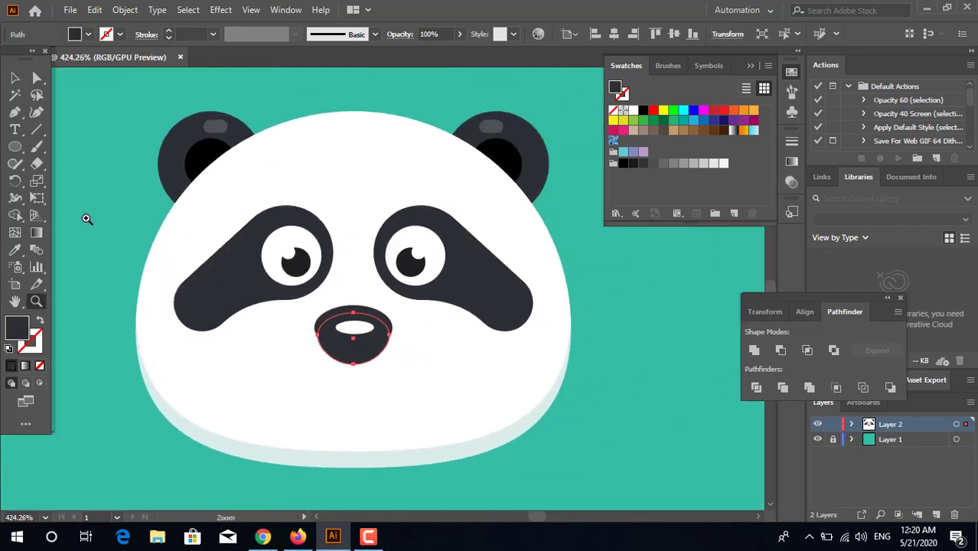
- Fill the lower nose shape with the black sampled from the inner ear
left_click(163, 143)
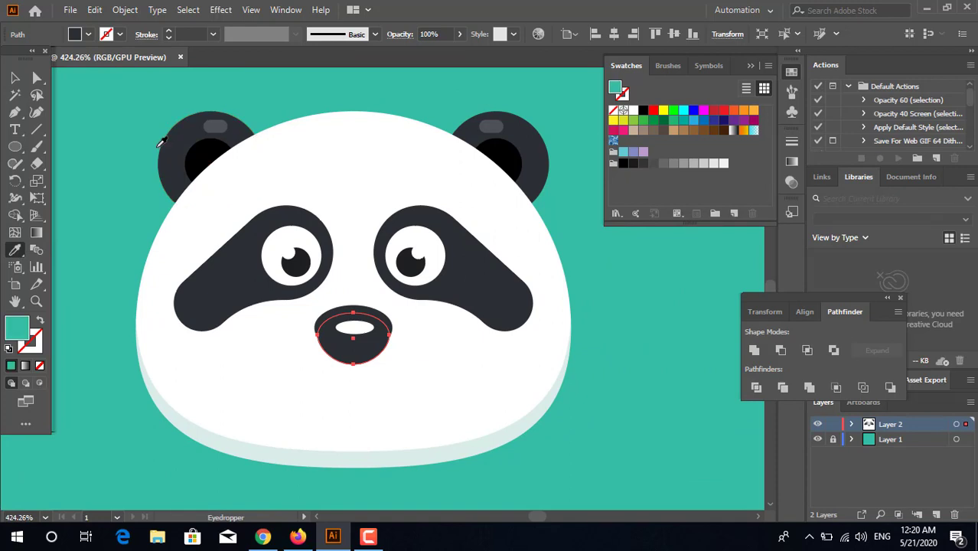
left_click(178, 155)
left_click(195, 158)
left_click_drag(356, 326, 409, 360)
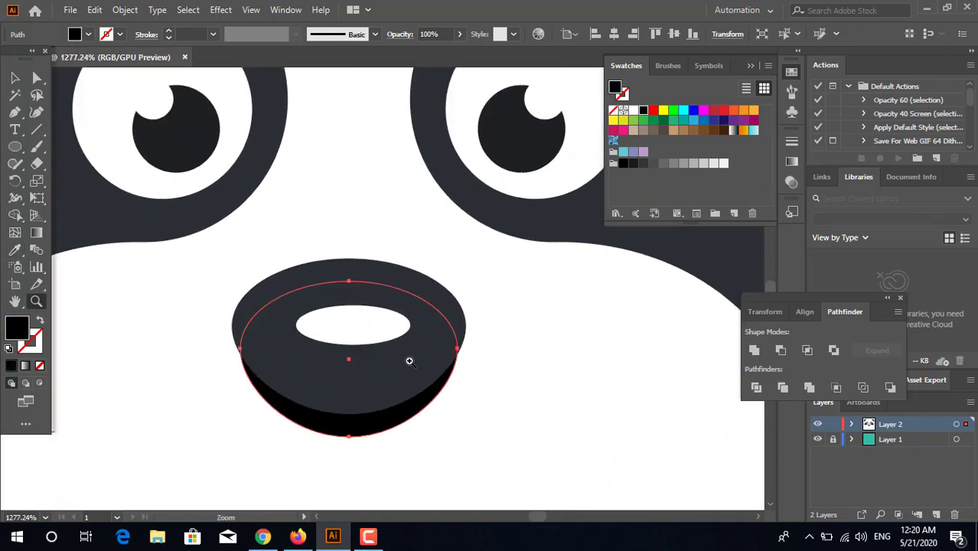
- Divide the two overlapping nose shapes and delete the outer upper crescent, keeping the black shading along the bottom edge
left_click(15, 77)
left_click(398, 360)
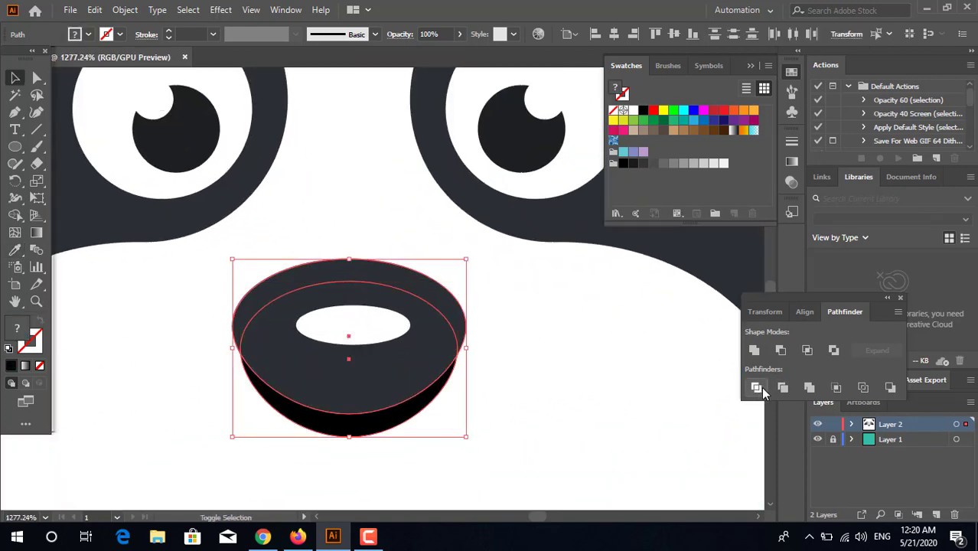
double_click(411, 349)
left_click(438, 306)
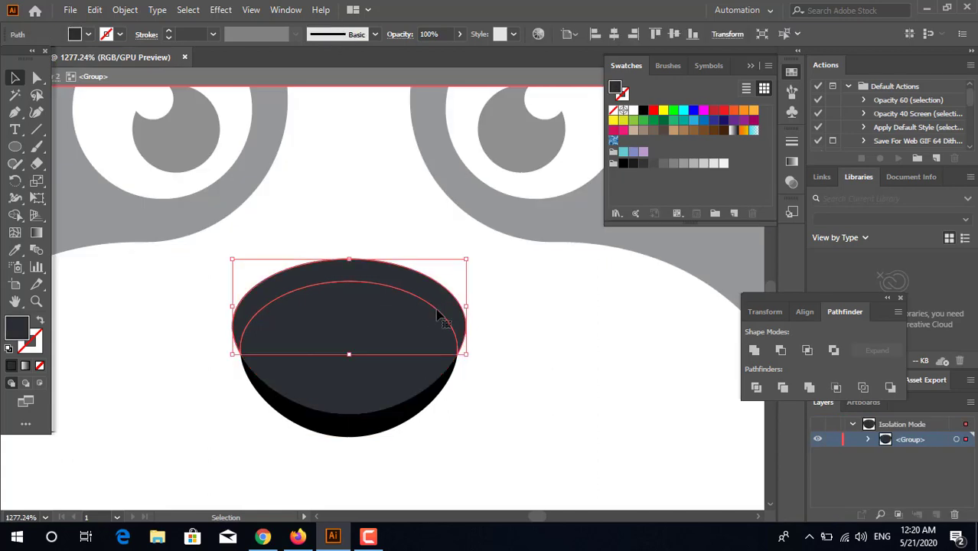
key("ctrl+shift+a")
double_click(530, 400)
- Align all the head parts, including the shaded nose, to their horizontal centre
key("z")
key("ctrl+0")
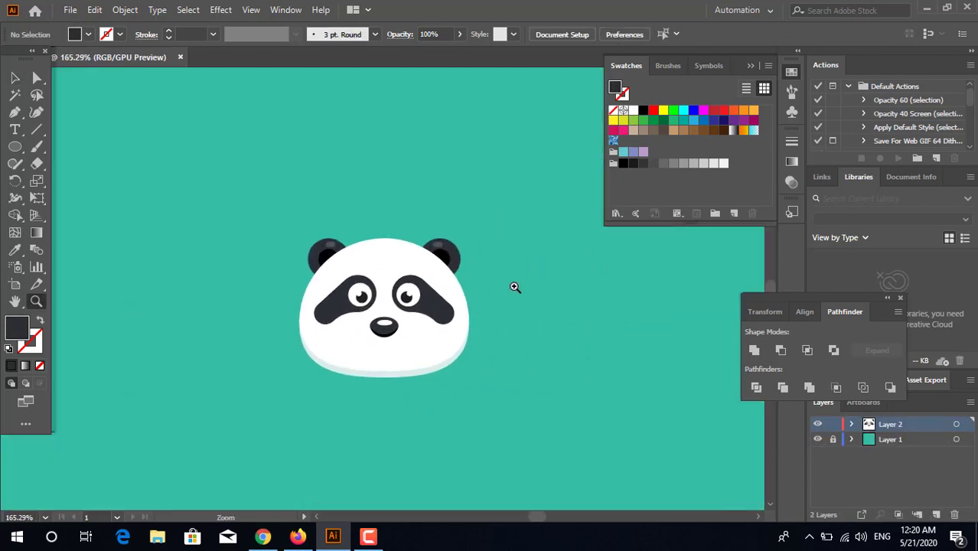
left_click(419, 325)
key("ctrl+a")
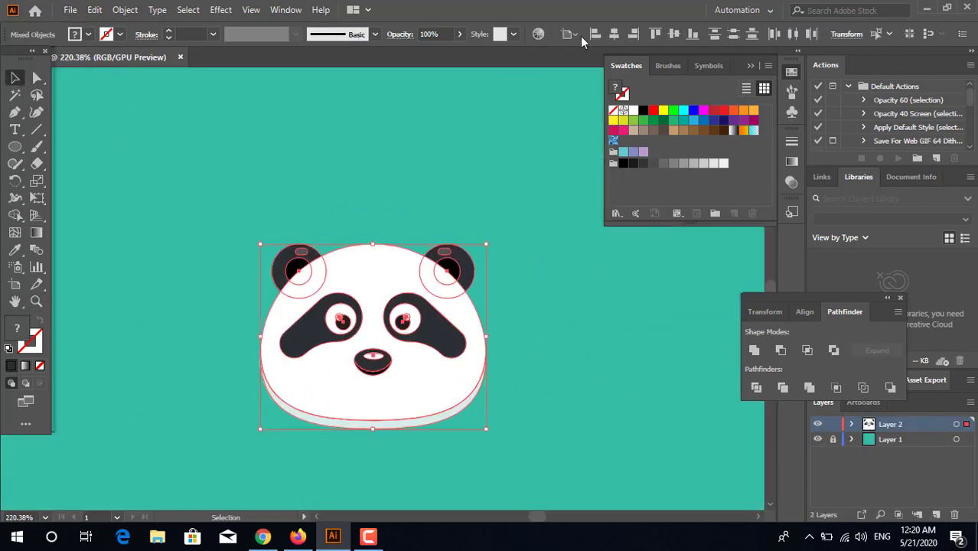
key("ctrl+shift+a")
- Draw a narrow vertical rectangle running down from the nose and fill it with the nose shading's sampled black
key("z")
left_click_drag(363, 381, 438, 263)
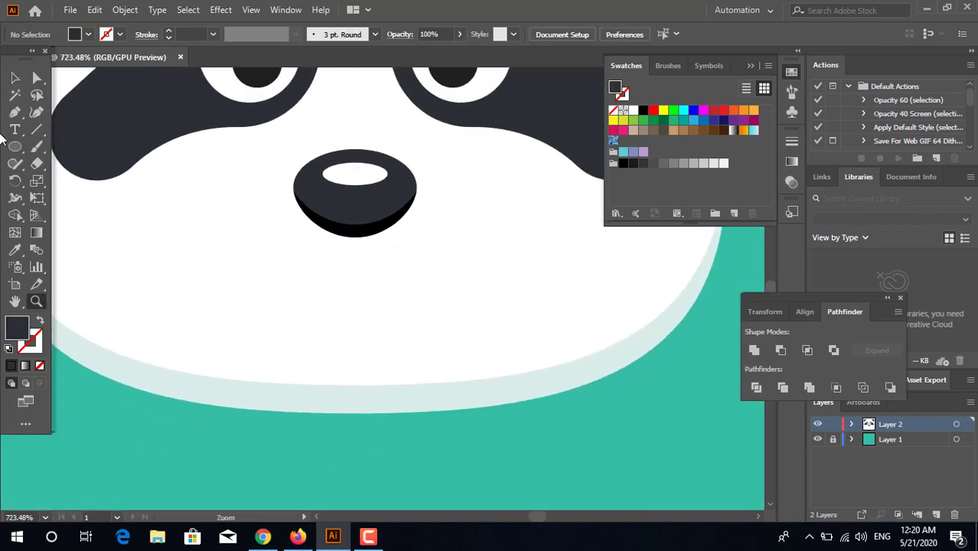
left_click_drag(103, 172, 102, 198)
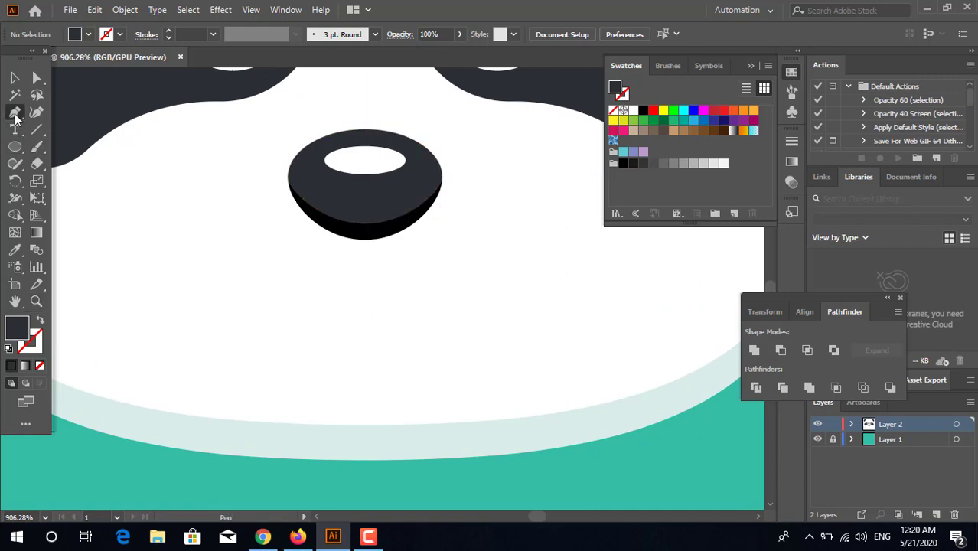
left_click_drag(15, 146, 58, 147)
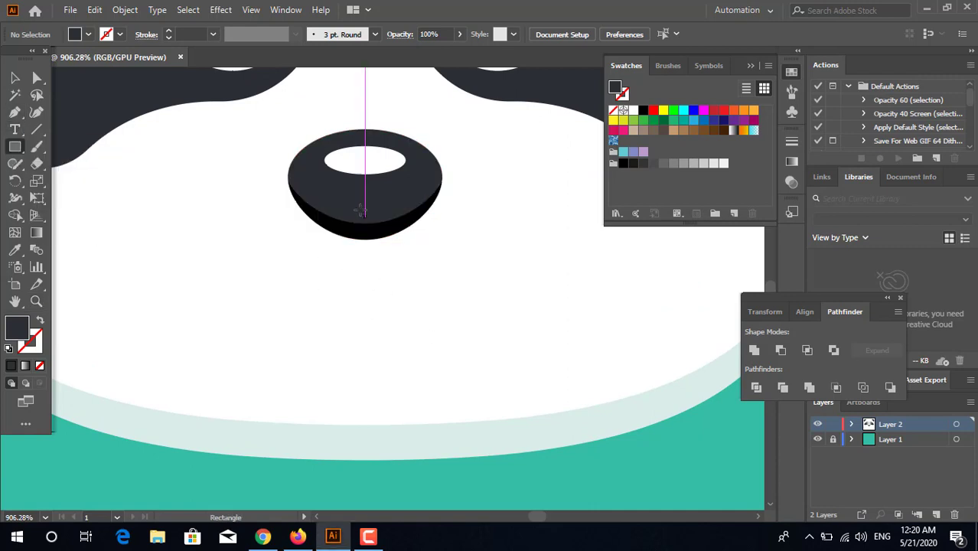
left_click_drag(360, 211, 376, 304)
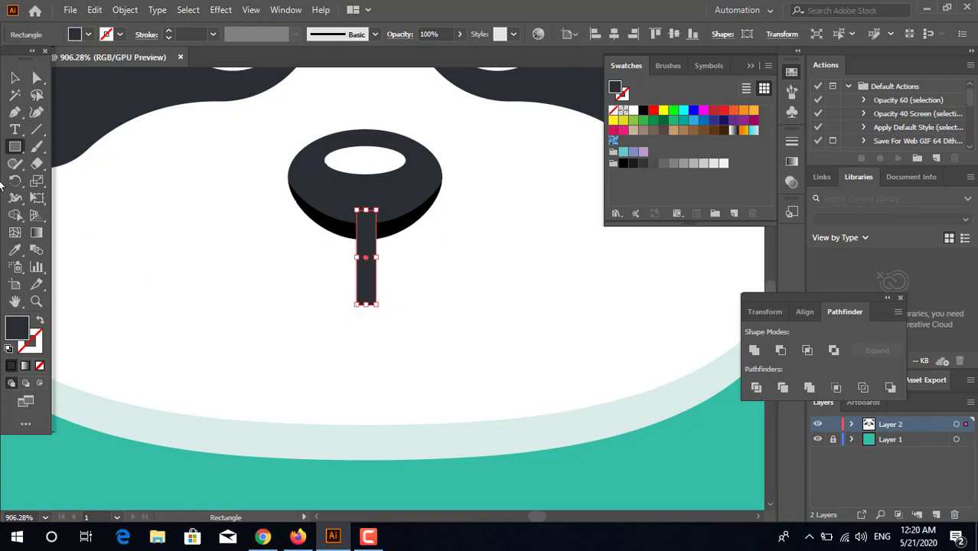
left_click(15, 249)
left_click(395, 229)
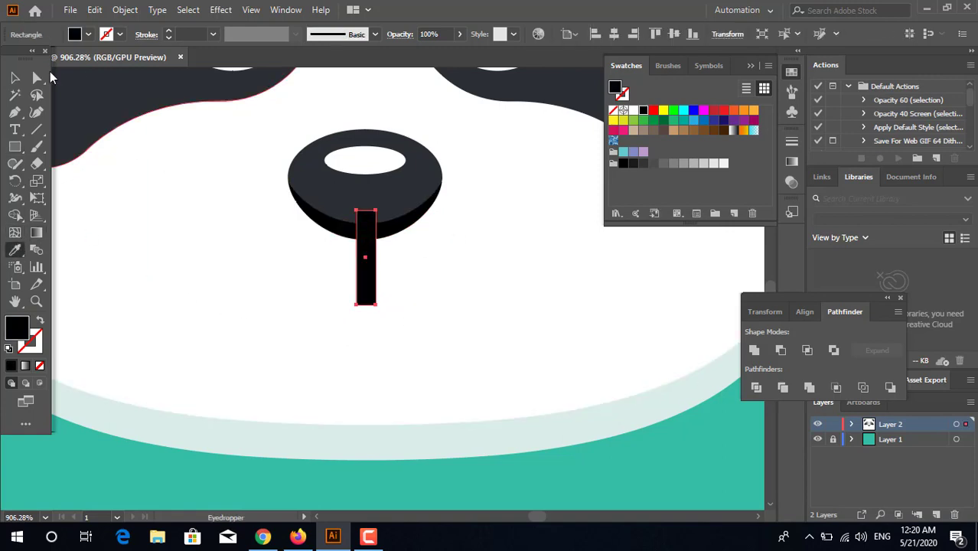
- Arrange the vertical rectangle behind the nose but in front of the white face
left_click(16, 80)
key("ctrl+shift+bracketleft")
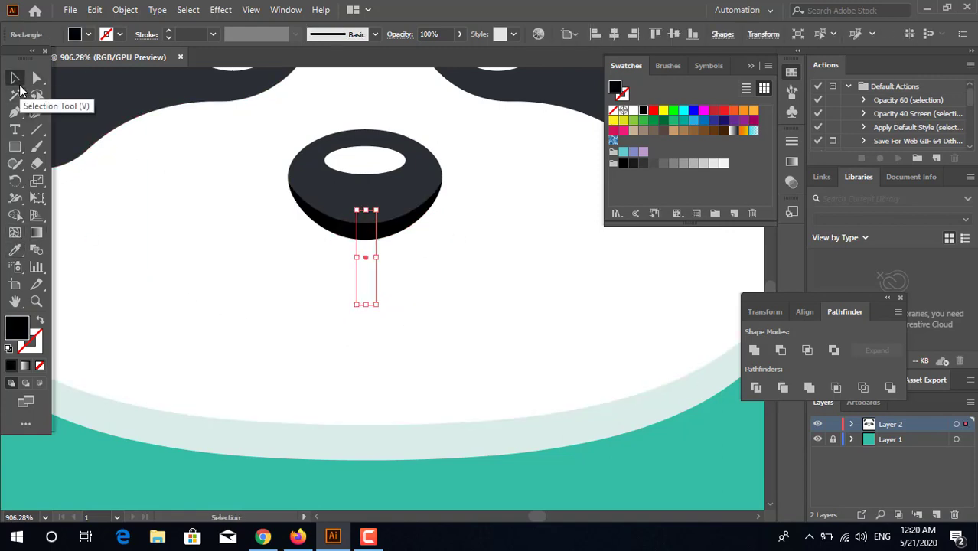
key("ctrl+z")
- Centre the vertical line under the nose horizontally with the rest of the panda's head
key("z")
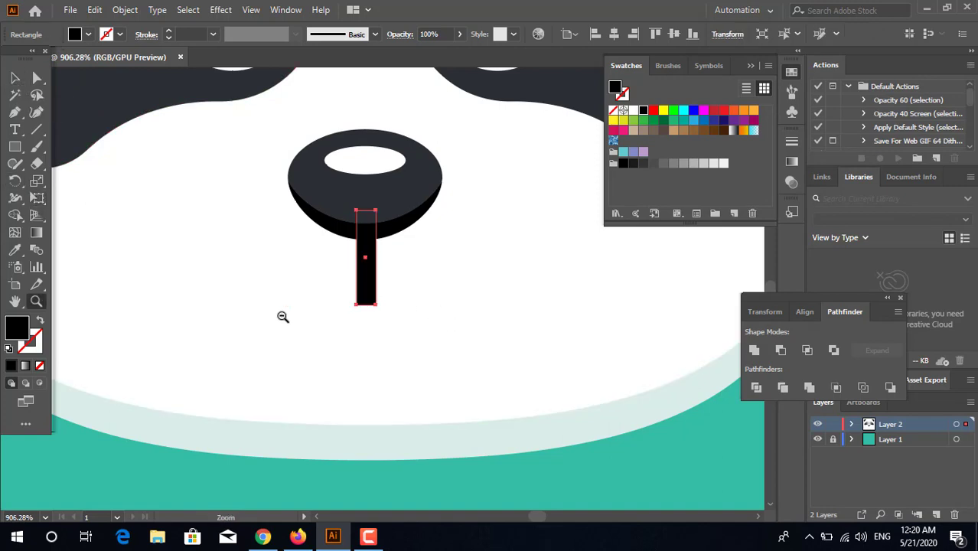
key("ctrl+0")
left_click(15, 77)
key("ctrl+a")
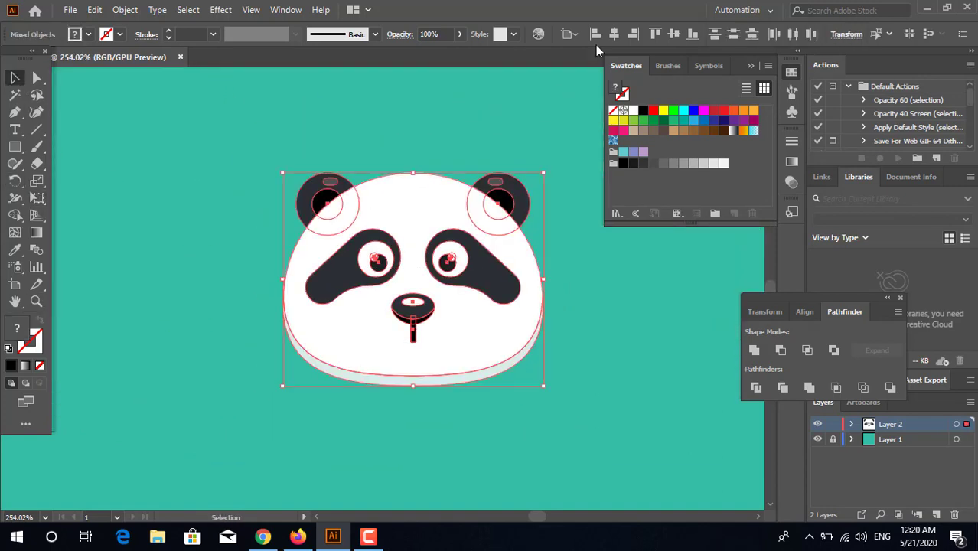
left_click(613, 38)
left_click(543, 395)
- Draw a thin, wide black rectangle across the lower end of the vertical line as the mouth
key("z")
scroll(466, 373, "up", 5)
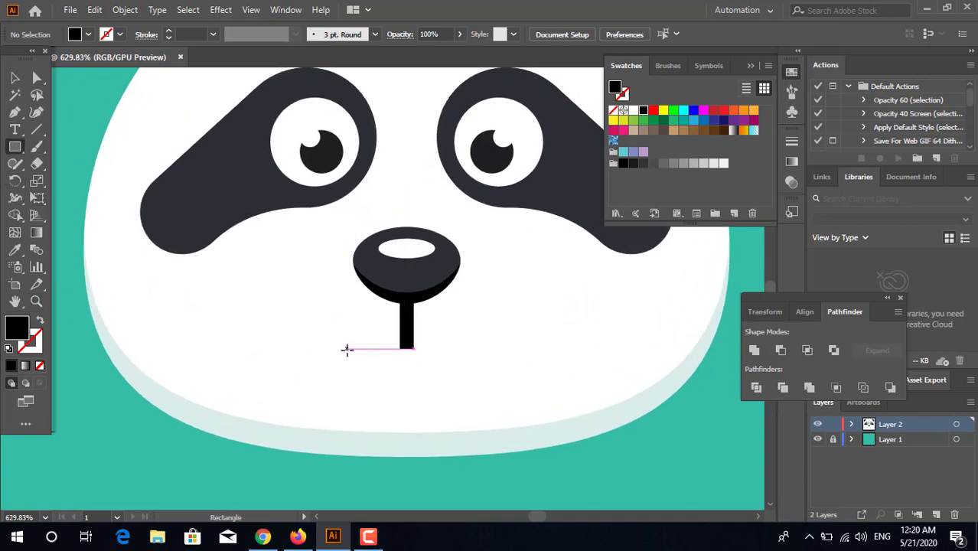
left_click_drag(347, 350, 467, 363)
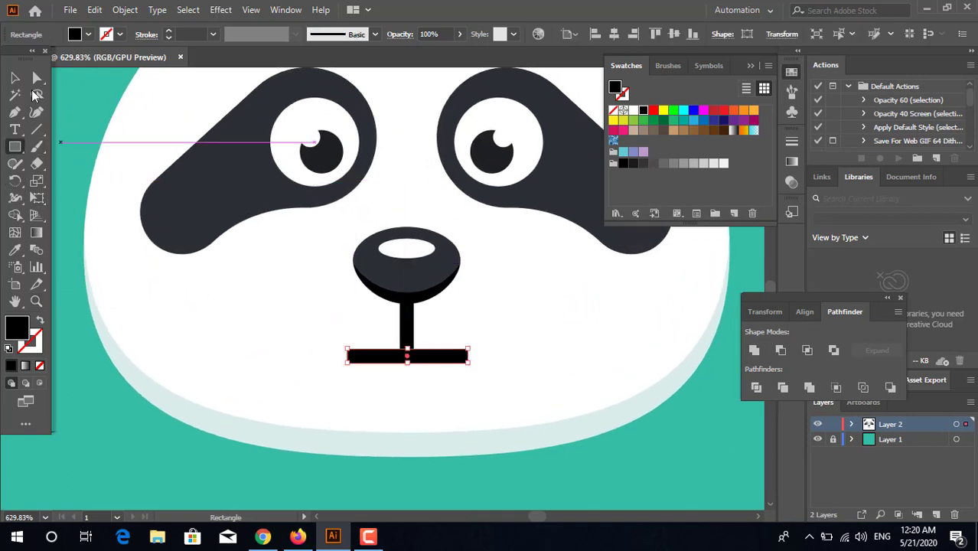
- Round the two upper corners of the mouth bar as far as they go
left_click(37, 93)
left_click(36, 77)
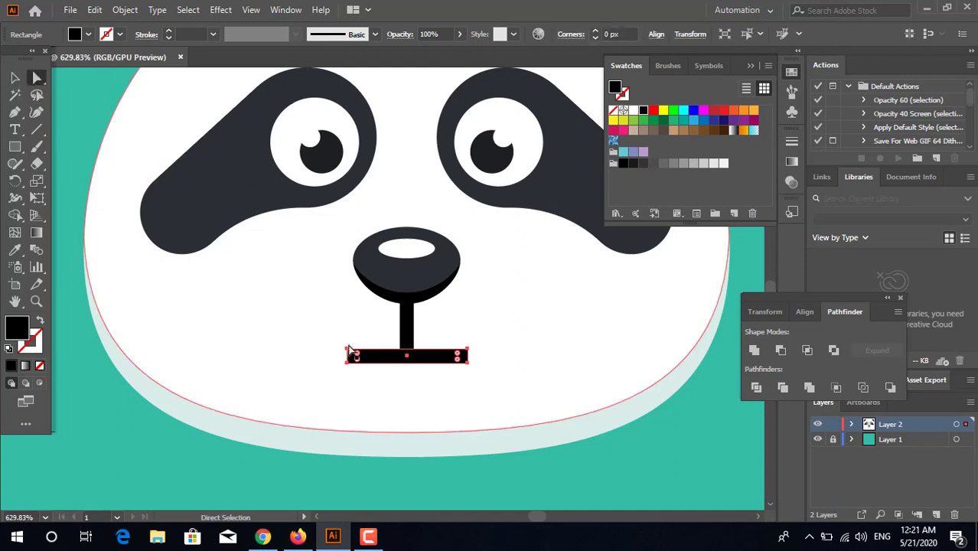
left_click(468, 351, "shift")
left_click_drag(457, 358, 352, 438)
left_click(679, 475)
- Centre the mouth bar horizontally with the rest of the panda's head
key("z")
left_click_drag(617, 444, 550, 442)
left_click(334, 361)
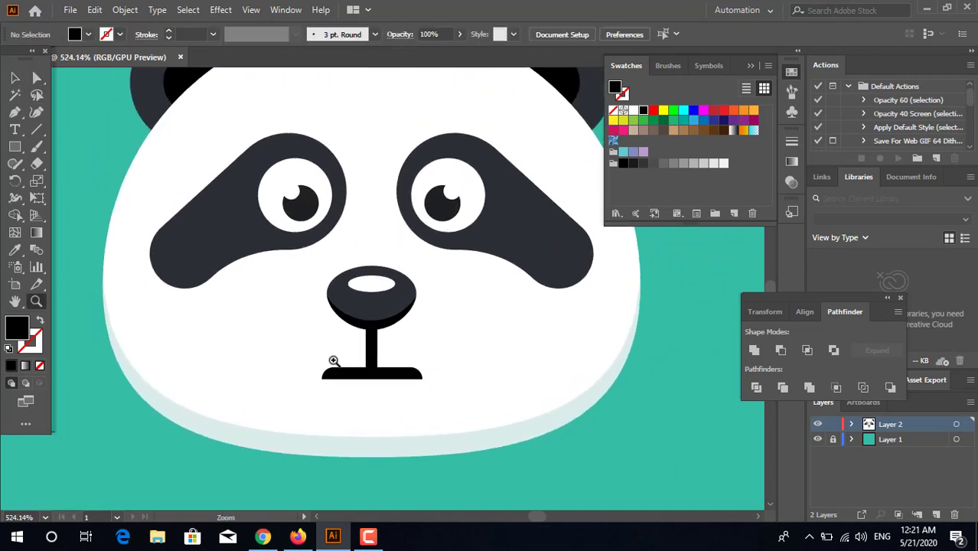
key("ctrl+a")
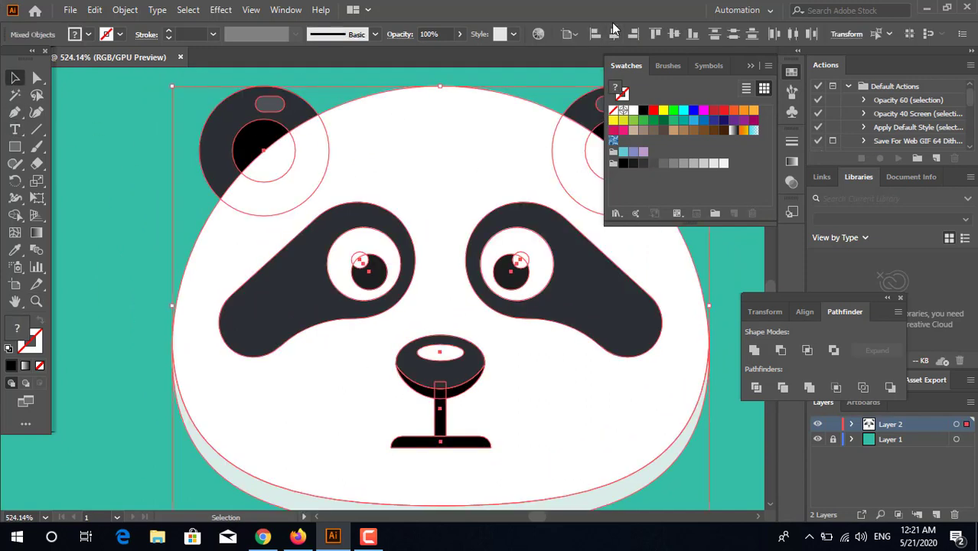
left_click(681, 472)
left_click_drag(644, 463, 556, 384)
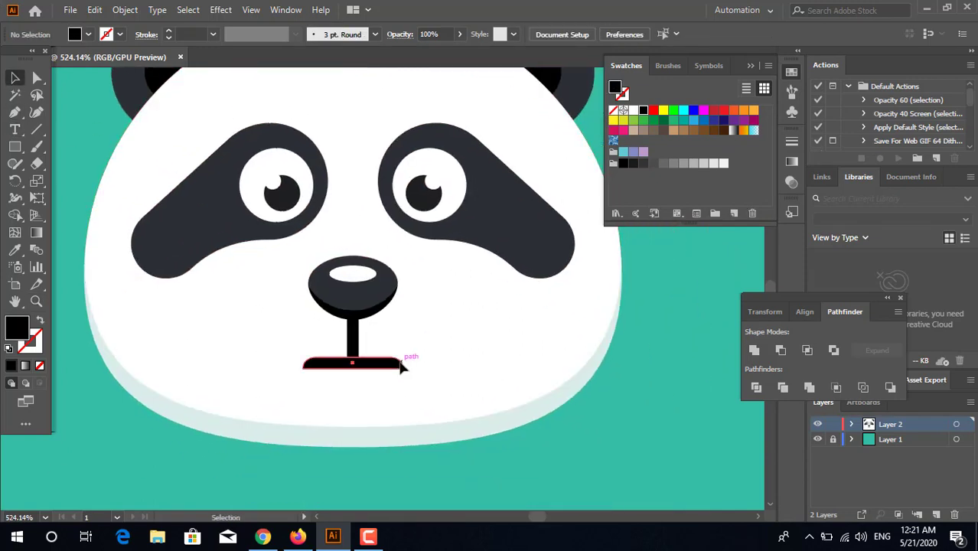
- Move the mouth bar up slightly to overlap the vertical line under the nose, and unite the two shapes
left_click_drag(399, 364, 399, 357)
left_click(565, 429)
left_click_drag(481, 407, 535, 425)
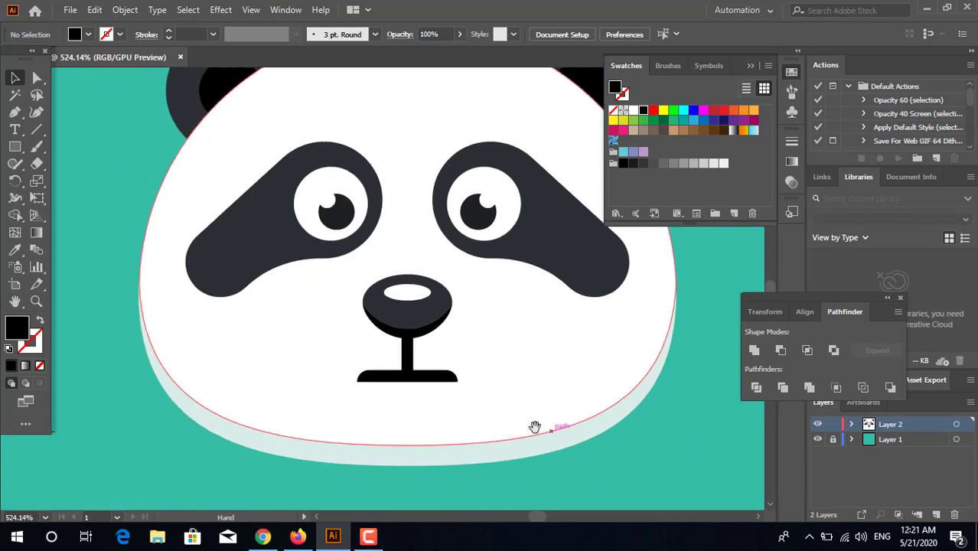
left_click(445, 379)
left_click(408, 357, "shift")
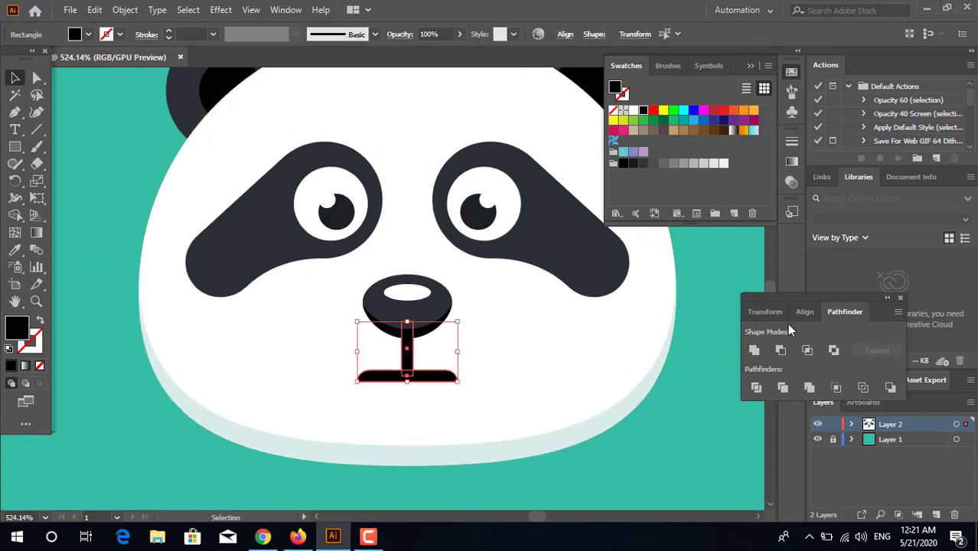
left_click(751, 351)
- Move the united mouth shape into the nose group and unite it with the black shading under the nose
key("z")
left_click_drag(410, 361, 509, 390)
left_click(16, 78)
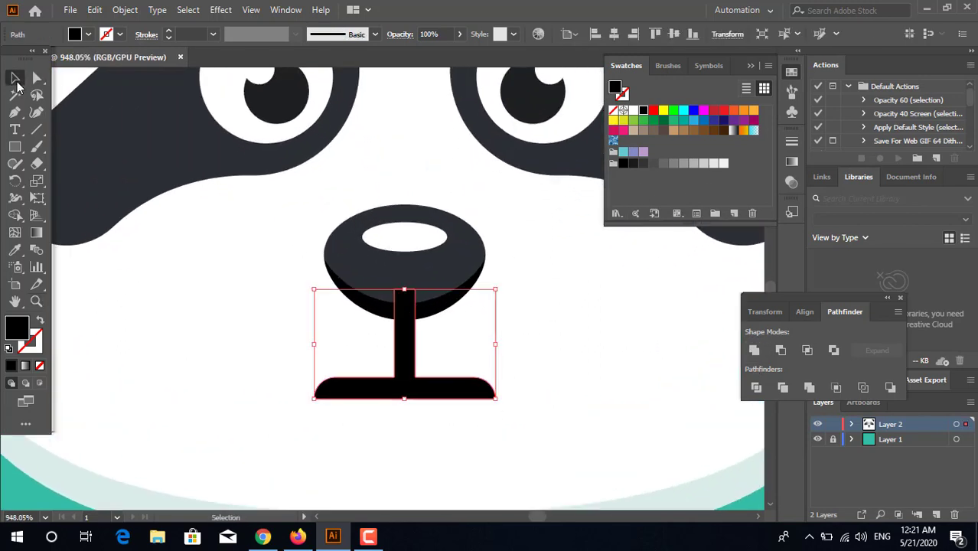
key("a")
key("ctrl+x")
double_click(449, 302)
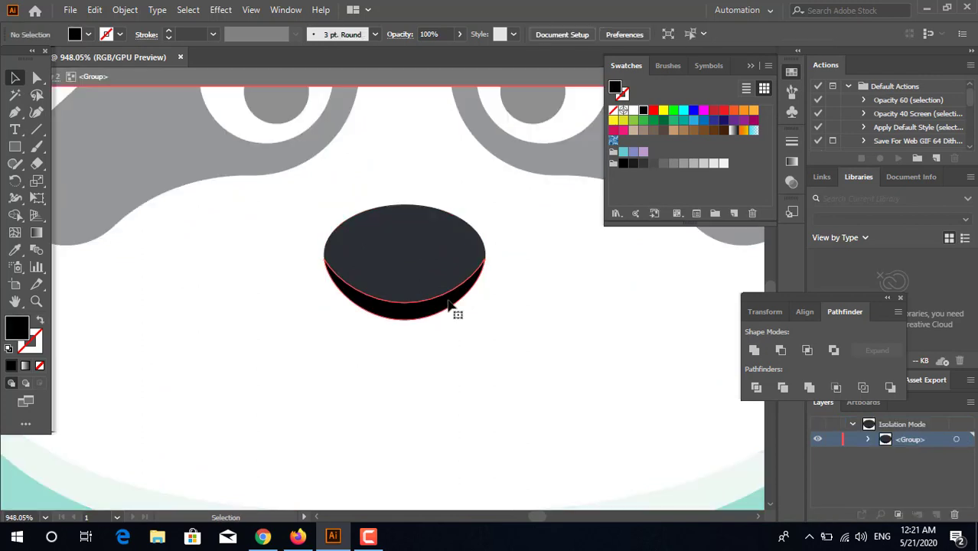
key("ctrl+f")
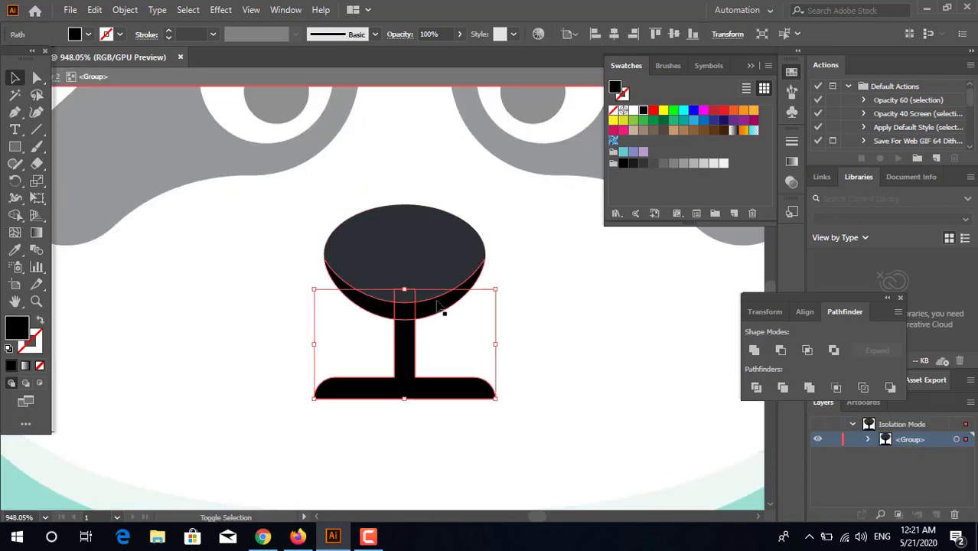
left_click(437, 303, "shift")
left_click(756, 350)
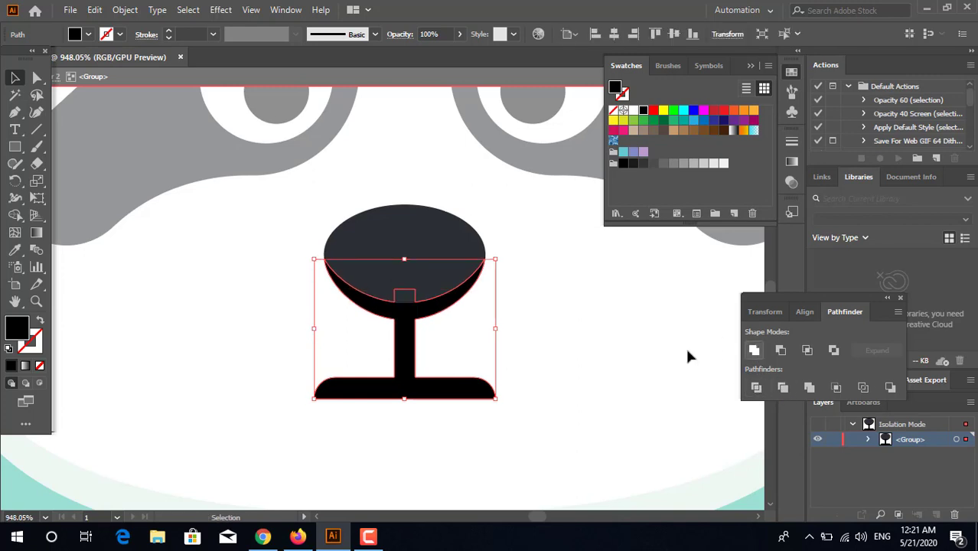
- Round the four inner corners where the vertical stem meets the nose shading and the mouth bar, and leave the nose group
left_click(37, 78)
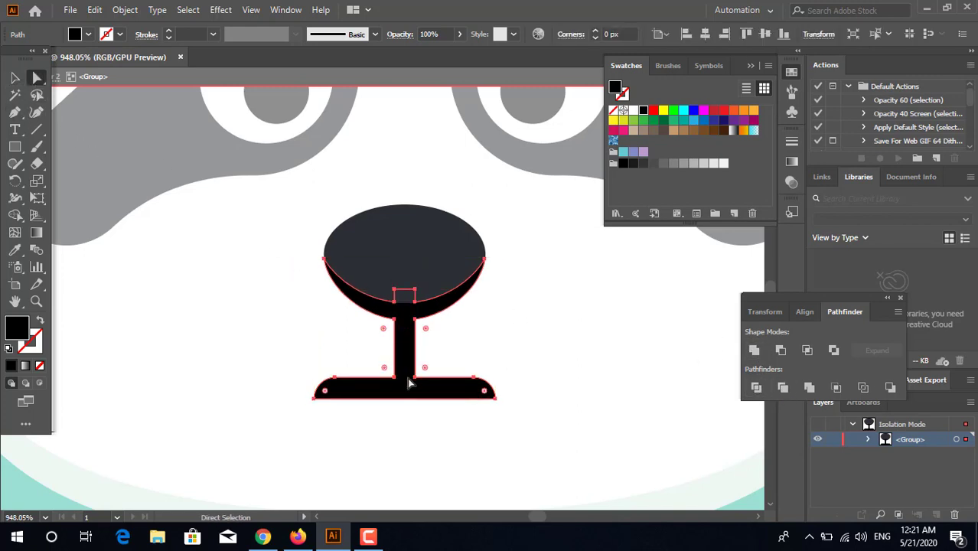
left_click(410, 383)
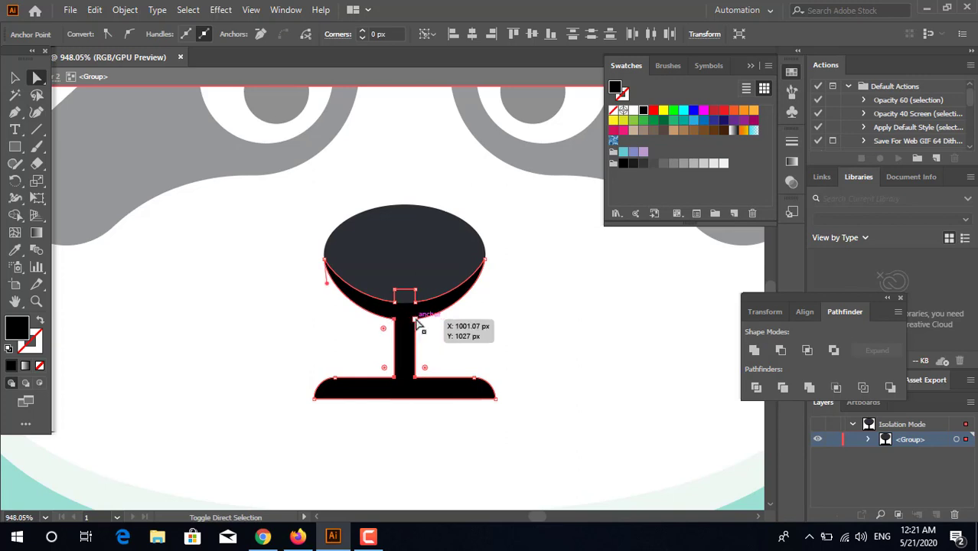
left_click_drag(425, 329, 444, 373)
key("z")
left_click_drag(517, 341, 353, 374)
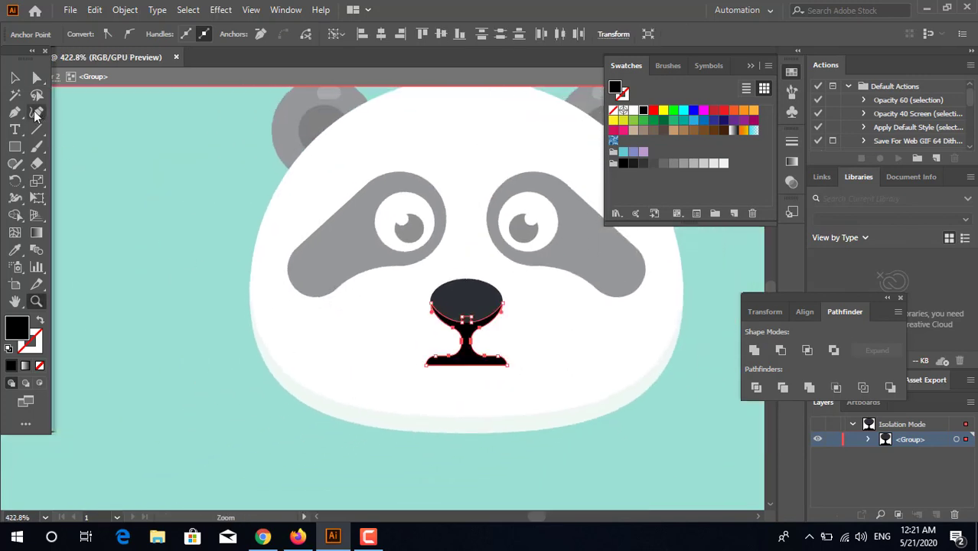
left_click(14, 77)
double_click(424, 287)
- Draw a small black rectangle just below the mouth bar as the lower lip
key("z")
left_click_drag(423, 286, 402, 345)
left_click_drag(480, 329, 377, 348)
left_click_drag(377, 348, 456, 364)
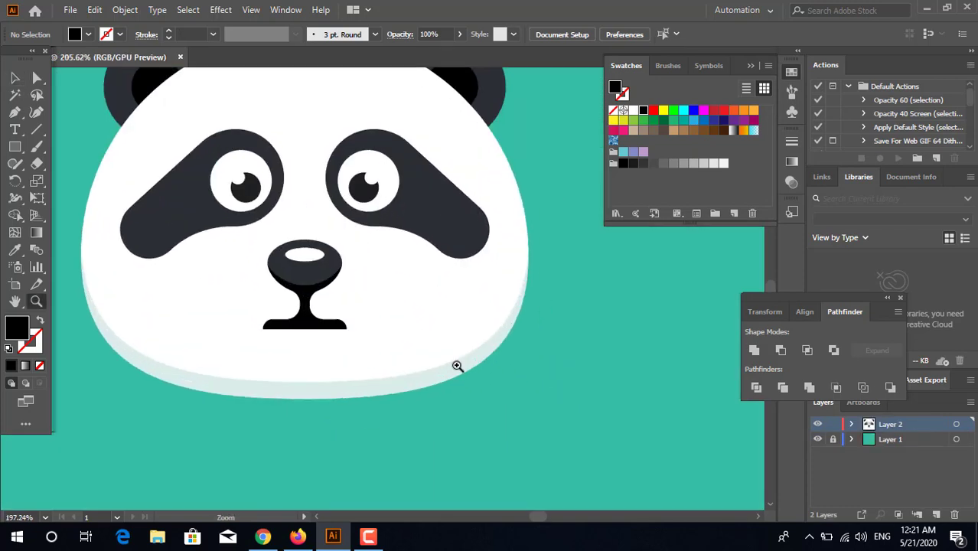
left_click_drag(254, 337, 442, 339)
mouse_move(442, 339)
left_mouse_down()
mouse_move(314, 327)
mouse_move(422, 353)
mouse_move(452, 349)
left_mouse_up()
left_click(17, 147)
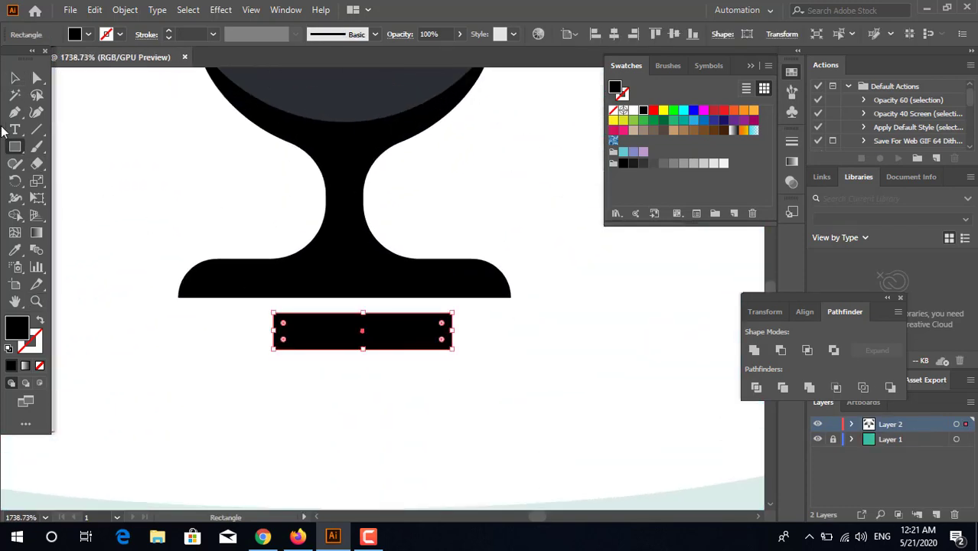
- Round the two lower corners of the lower lip rectangle as far as they go, to 2.11 px
left_click(37, 77)
left_click(274, 349)
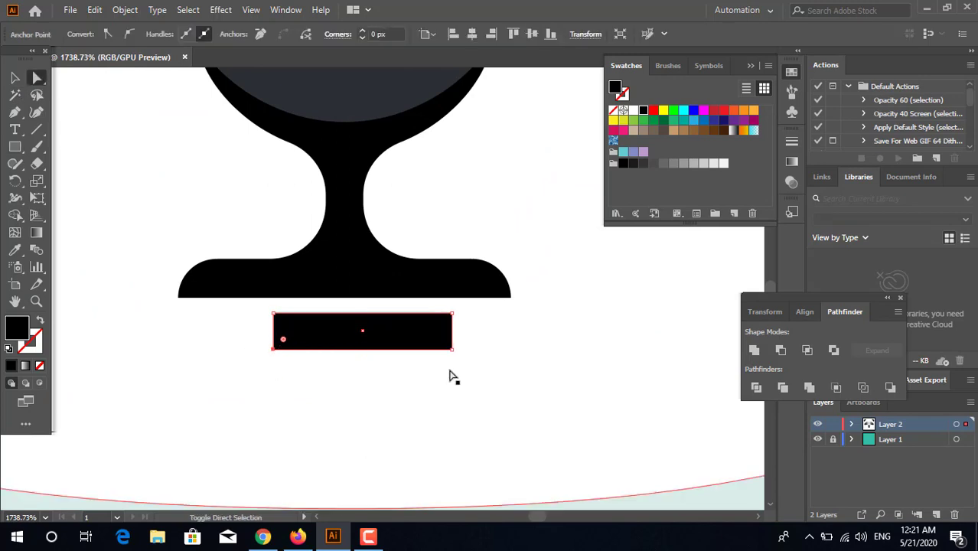
left_click(451, 349, "shift")
left_click_drag(440, 338, 324, 251)
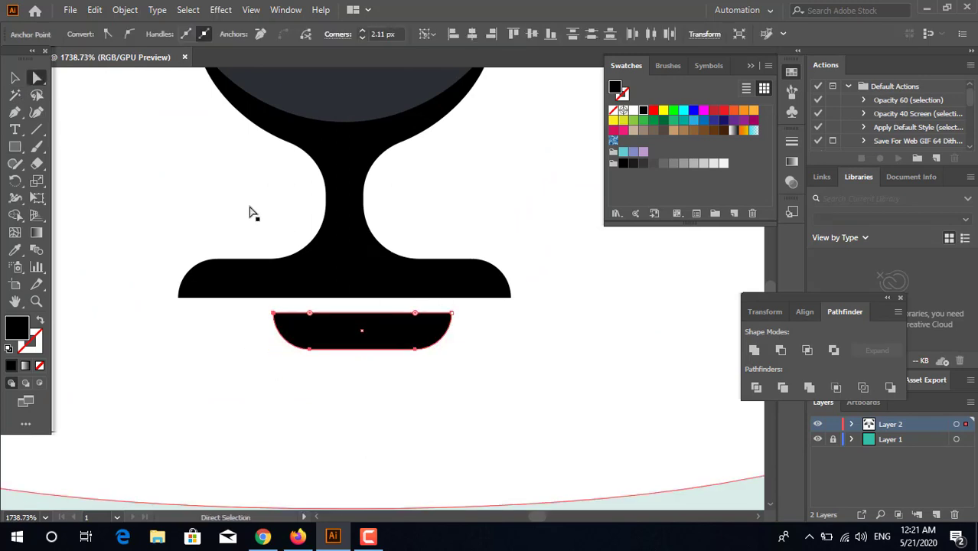
- Centre the lower lip horizontally with the rest of the panda's head
key("z")
left_click_drag(439, 250, 61, 62)
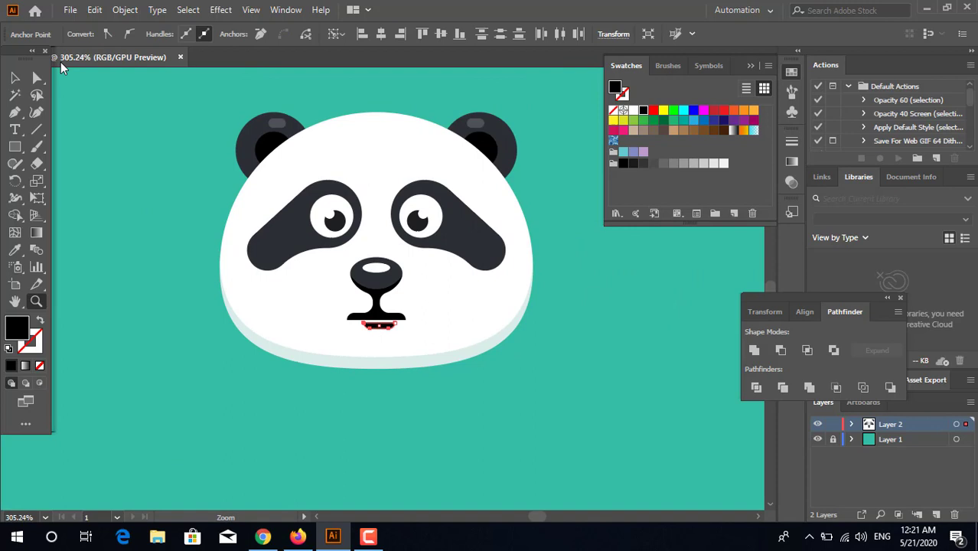
left_click(15, 78)
key("ctrl+a")
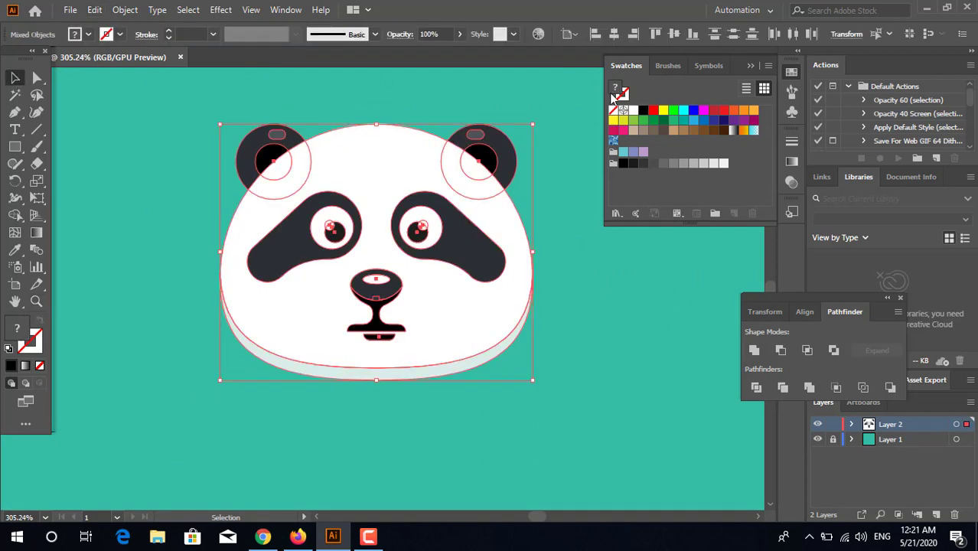
left_click(618, 246)
key("z")
left_click_drag(608, 339, 459, 339)
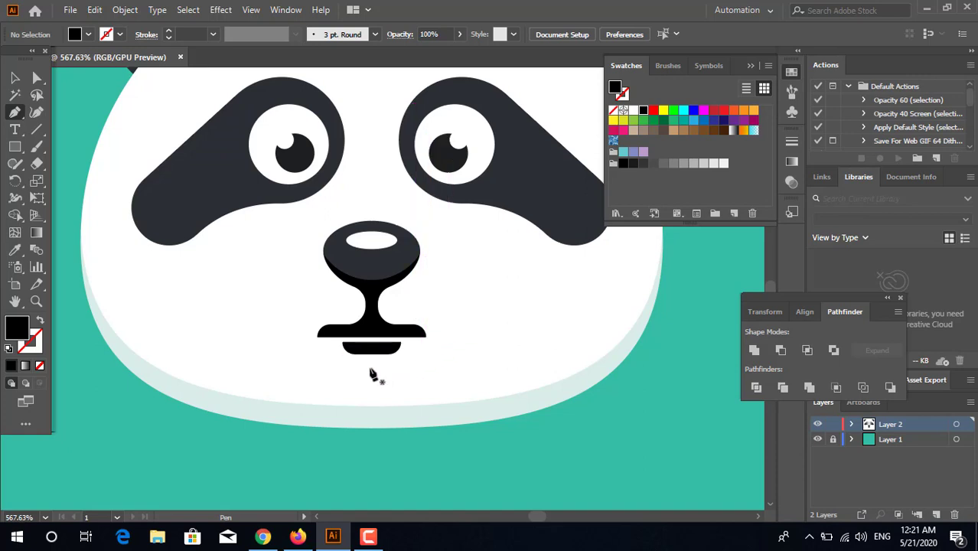
left_click_drag(511, 337, 523, 380)
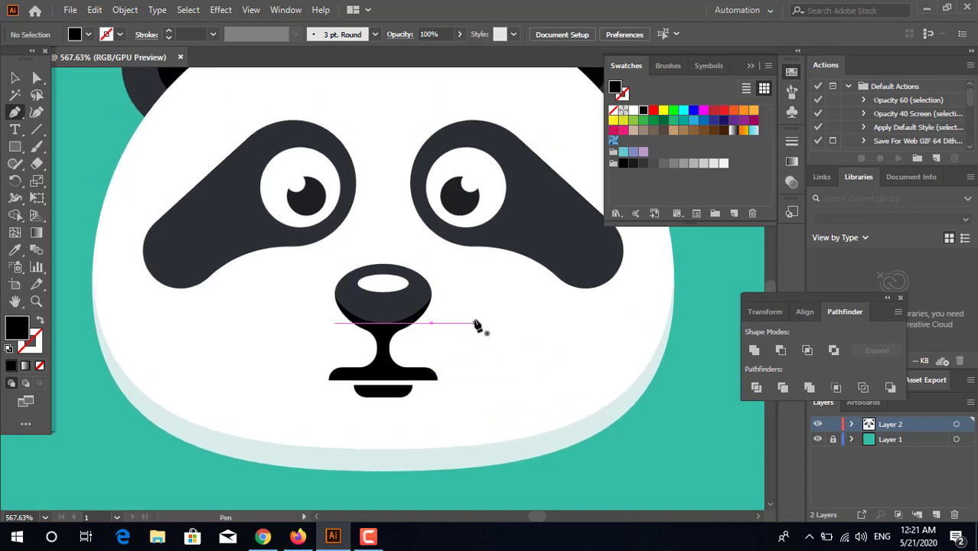
left_click(475, 319)
key("ctrl+z")
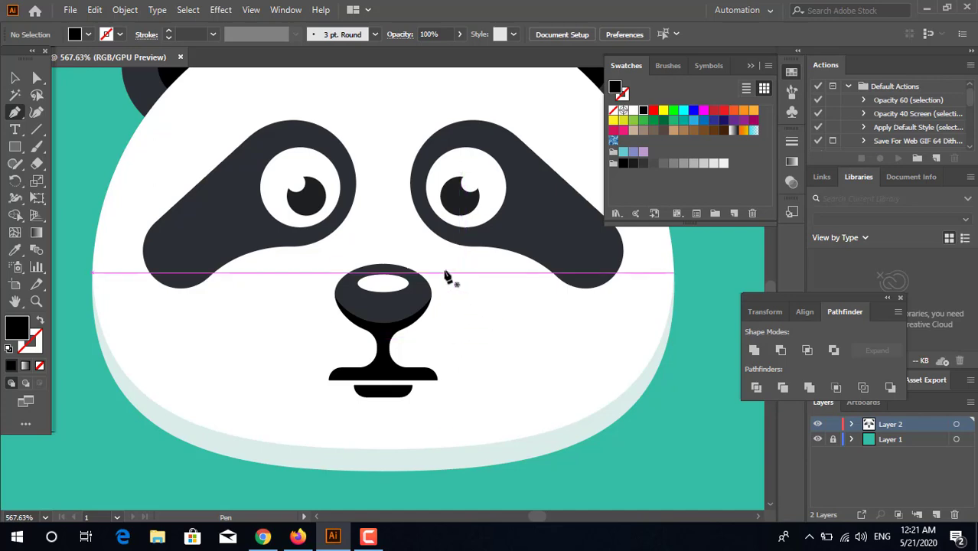
left_click(563, 354)
- Draw a large black circle, wider than the head, over the lower face and below it as the body
left_click_drag(321, 315, 733, 417)
left_click_drag(648, 376, 527, 367)
left_click_drag(728, 408, 516, 351)
left_click_drag(517, 351, 397, 318)
left_click_drag(21, 148, 73, 180)
left_click_drag(207, 227, 477, 353)
- Send the large circle behind the head and centre it horizontally with the head
left_click(20, 79)
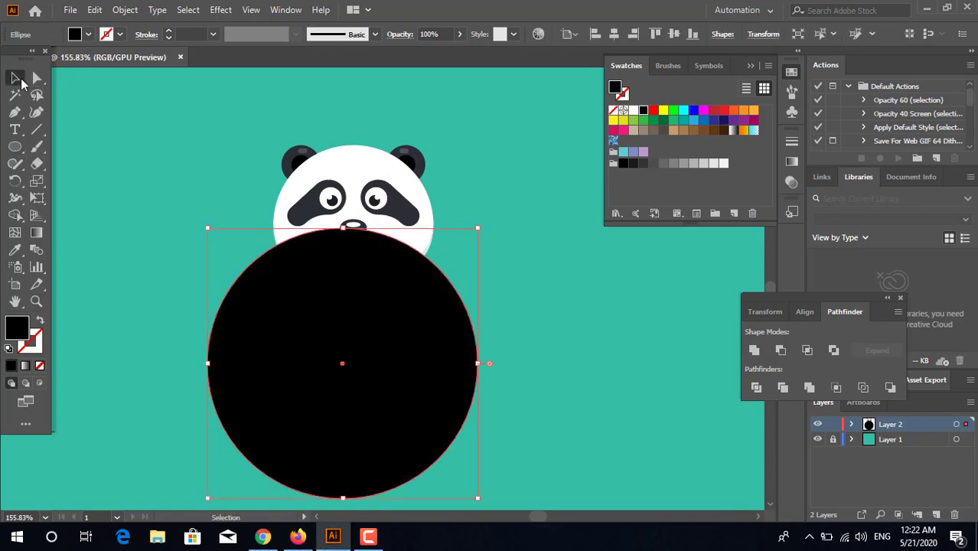
key("ctrl+shift+bracketleft")
left_click_drag(617, 315, 155, 91)
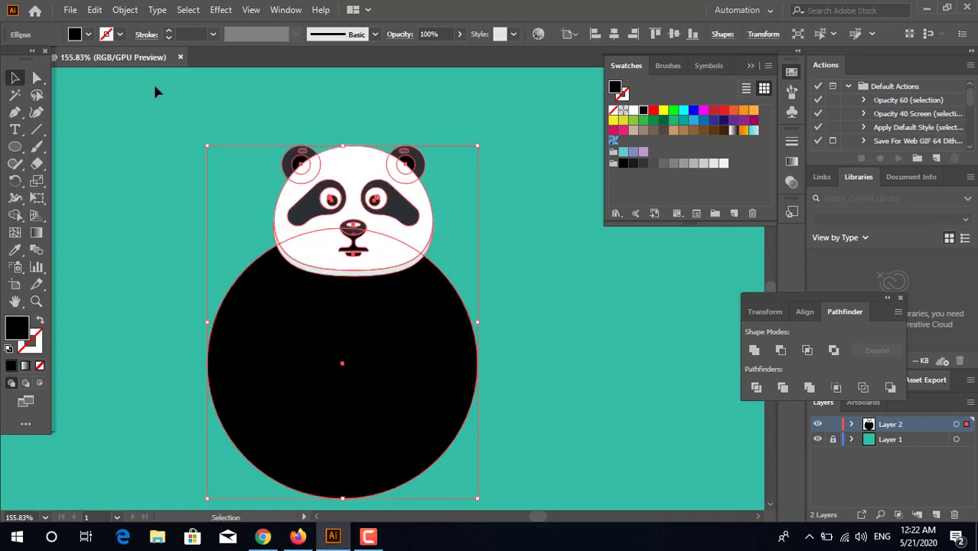
left_click(614, 34)
left_click(497, 229)
- Shrink the body circle slightly about its centre and move it up until its upper edge sits behind the eyes
left_click(392, 400)
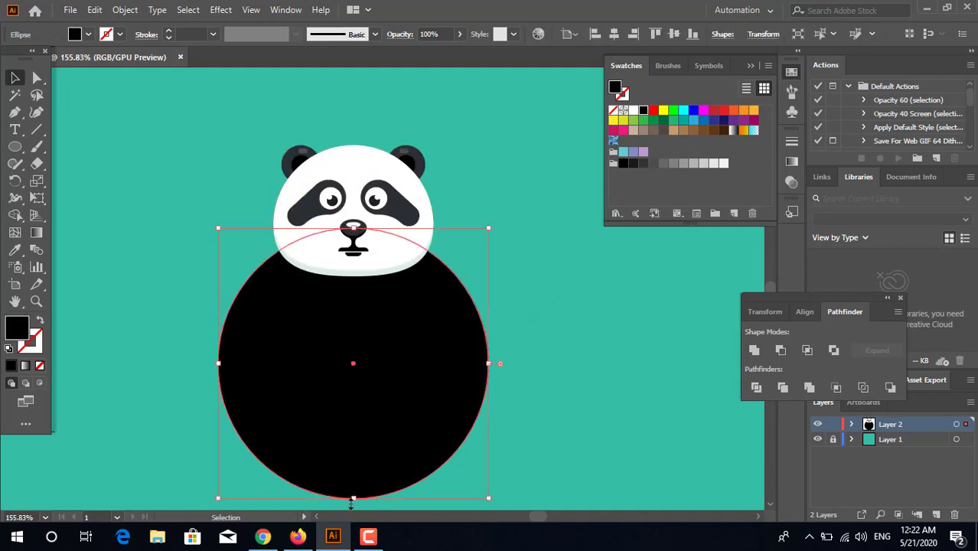
left_click_drag(488, 498, 468, 468)
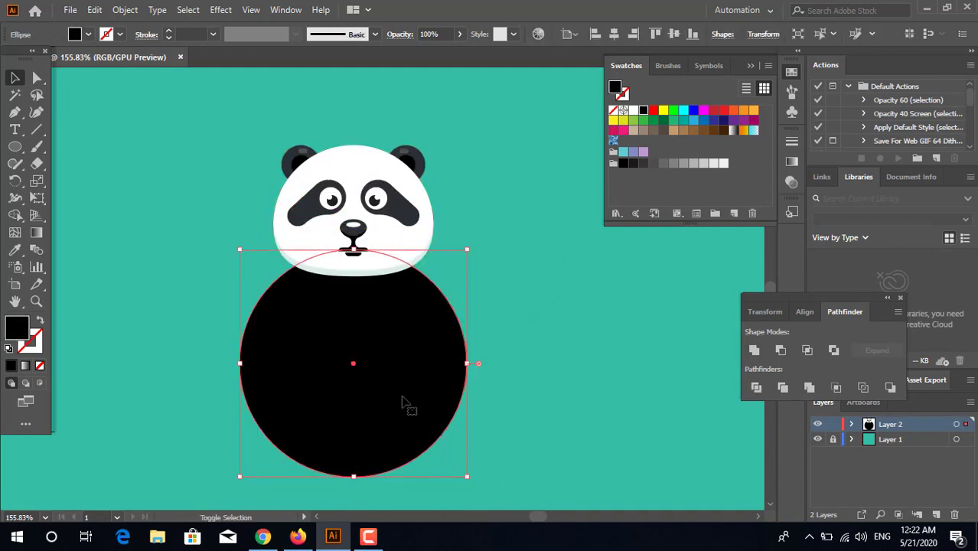
left_click_drag(404, 402, 417, 350)
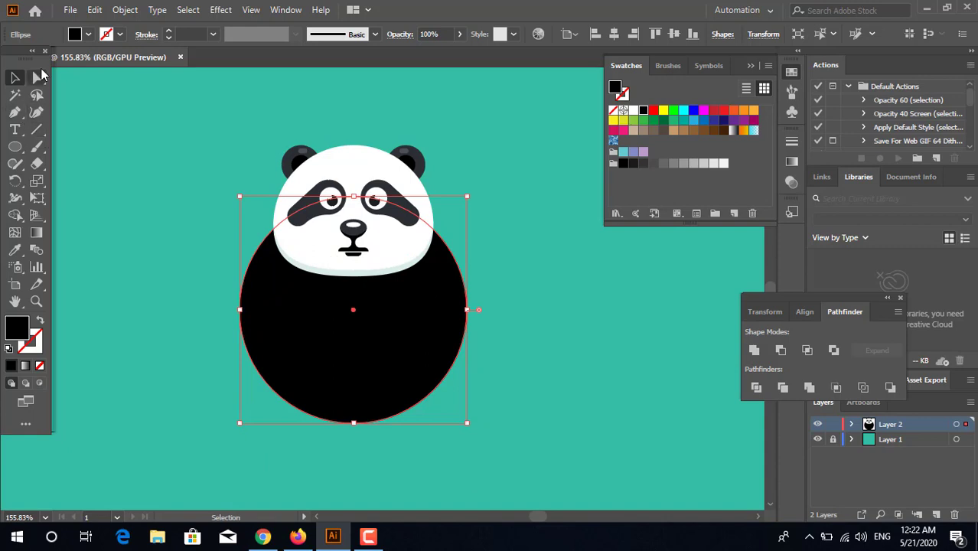
- Flatten the underside of the body by raising its lowest anchor point, and fill the body with the face's white
left_click(36, 79)
left_click_drag(354, 422, 365, 379)
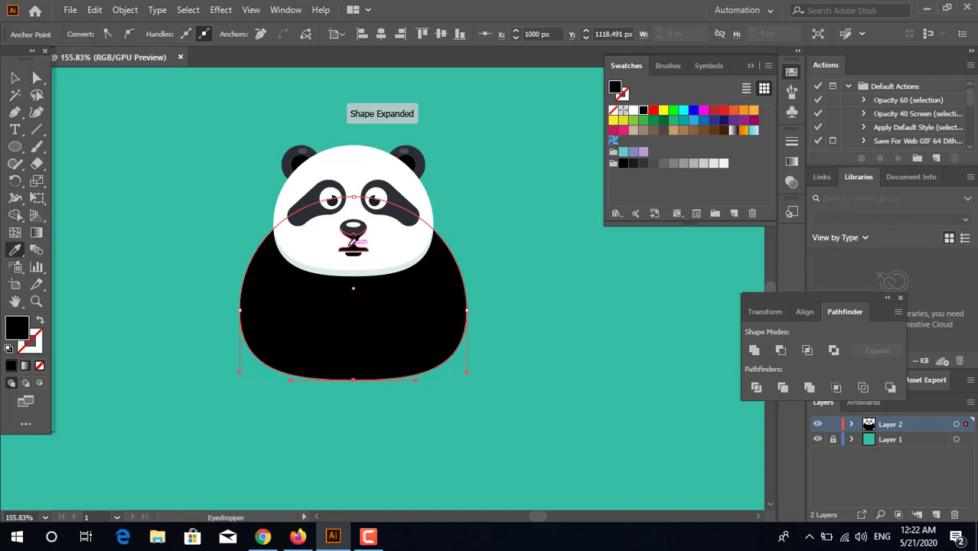
left_click(404, 251)
left_click_drag(584, 363, 95, 89)
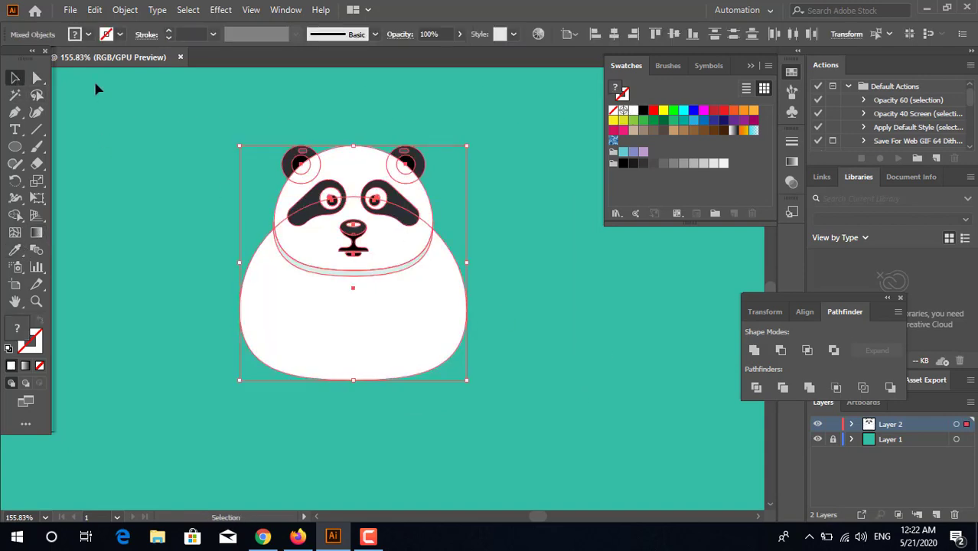
left_click(582, 318)
- Draw a circle beside the body, about as wide as half the head, and fill it with the eye patch's dark grey
key("z")
left_click_drag(360, 273, 415, 337)
left_click_drag(416, 297, 242, 315)
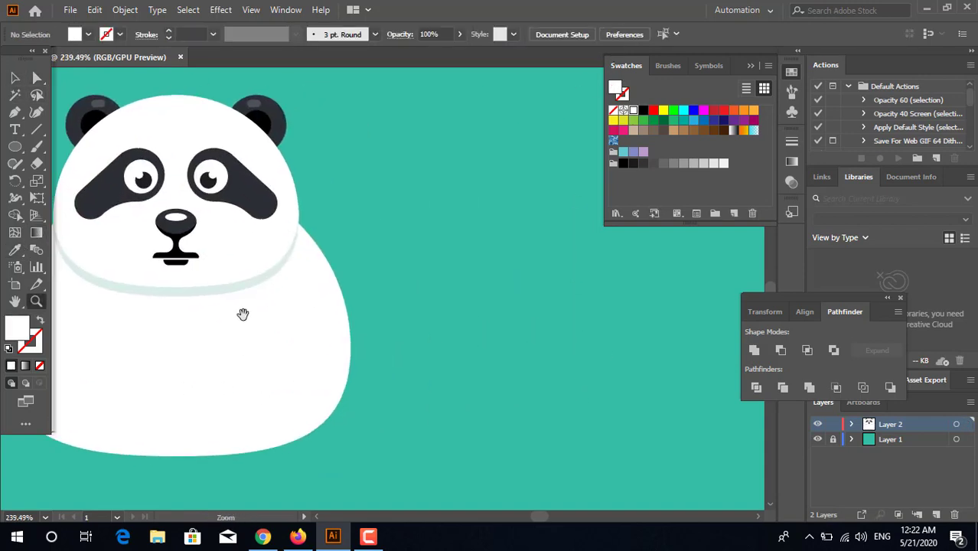
left_click_drag(368, 205, 498, 335)
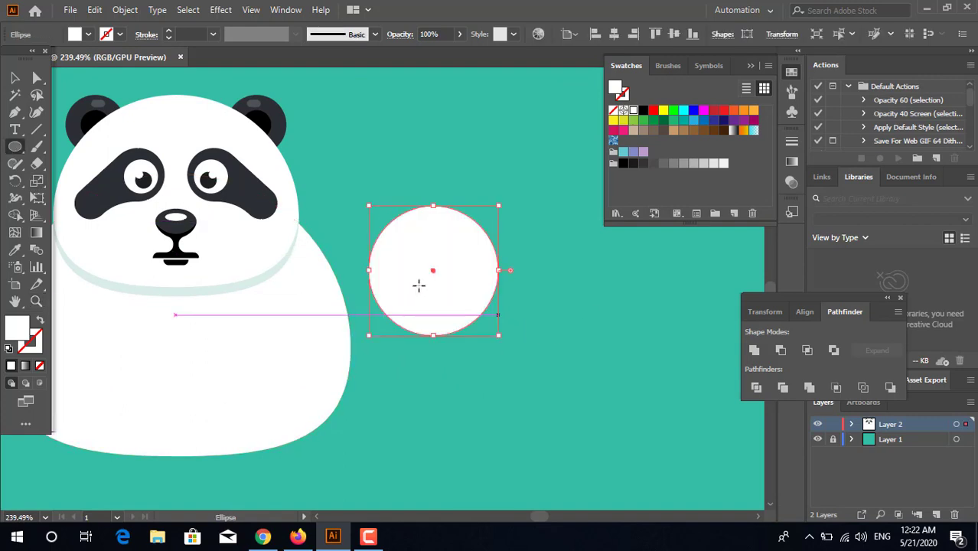
left_click(14, 249)
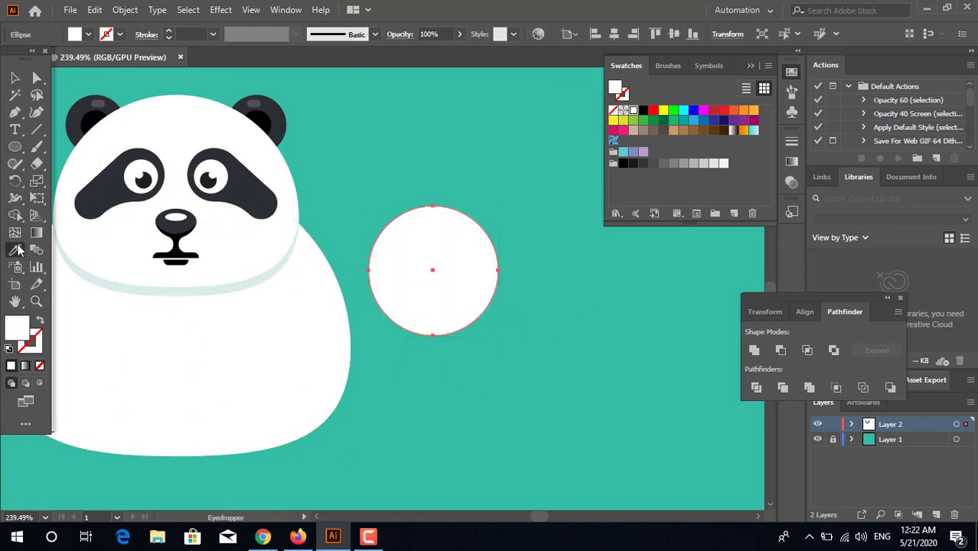
left_click(111, 191)
- Duplicate the dark circle to its right and shrink the copy to about half its size
key("v")
left_click(501, 370)
left_click_drag(470, 313, 625, 327)
left_click_drag(579, 361, 465, 399)
left_click_drag(540, 244, 474, 311)
- Align the lower edges of the two dark circles beside the body, using the selection as the alignment reference instead of the artboard
left_click(310, 328)
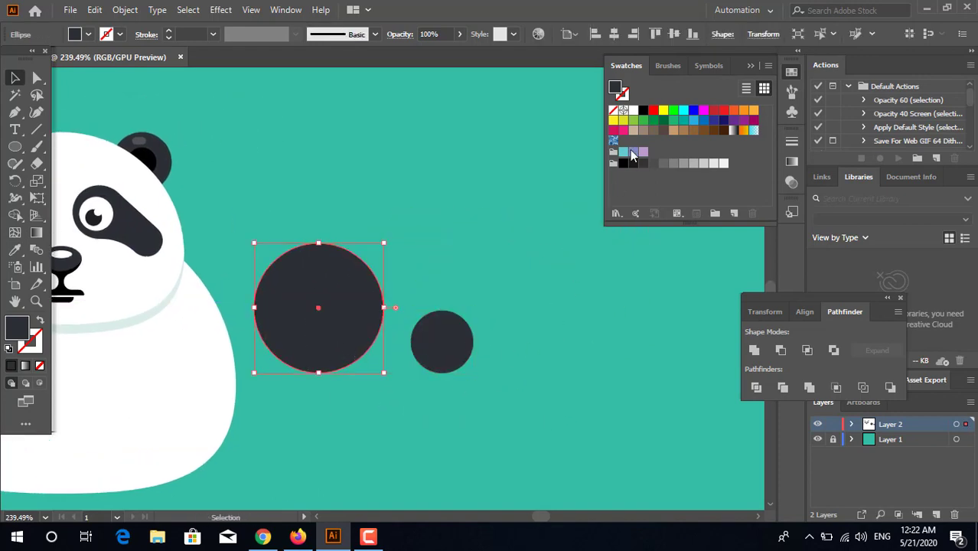
left_click(441, 341, "shift")
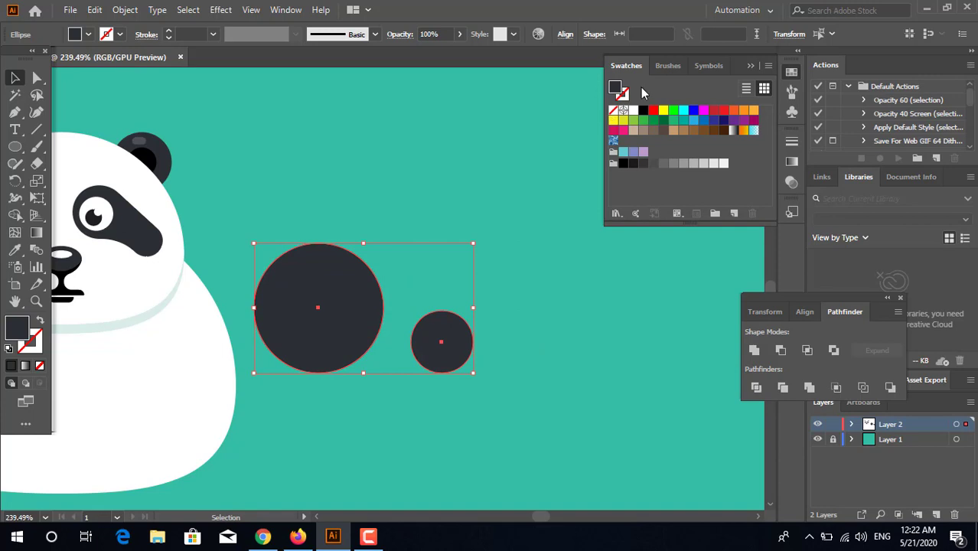
left_click(564, 36)
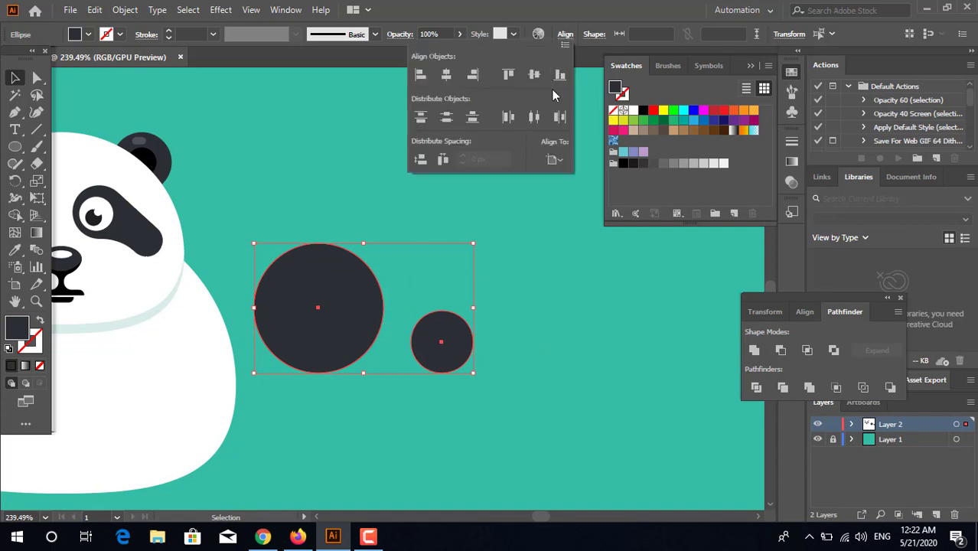
left_click(556, 79)
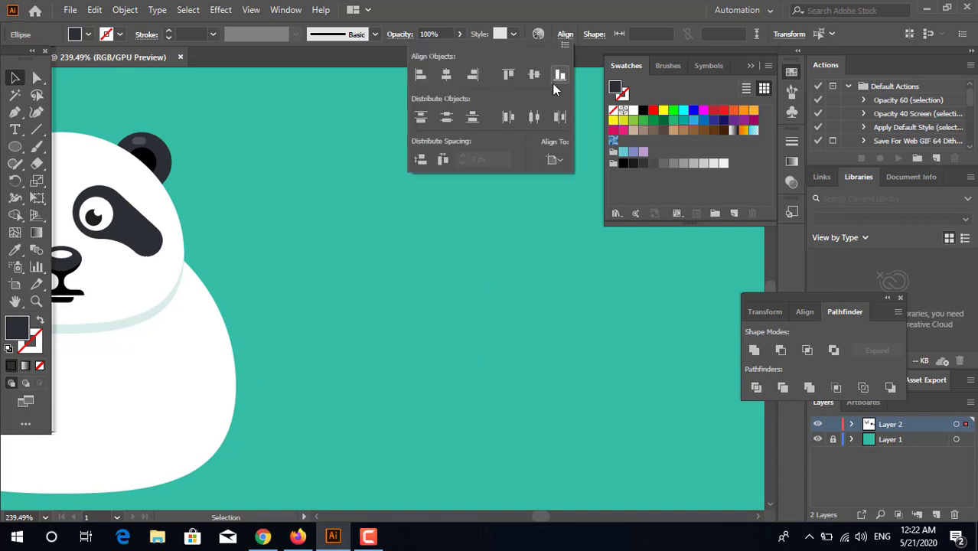
key("ctrl+z")
left_click(563, 35)
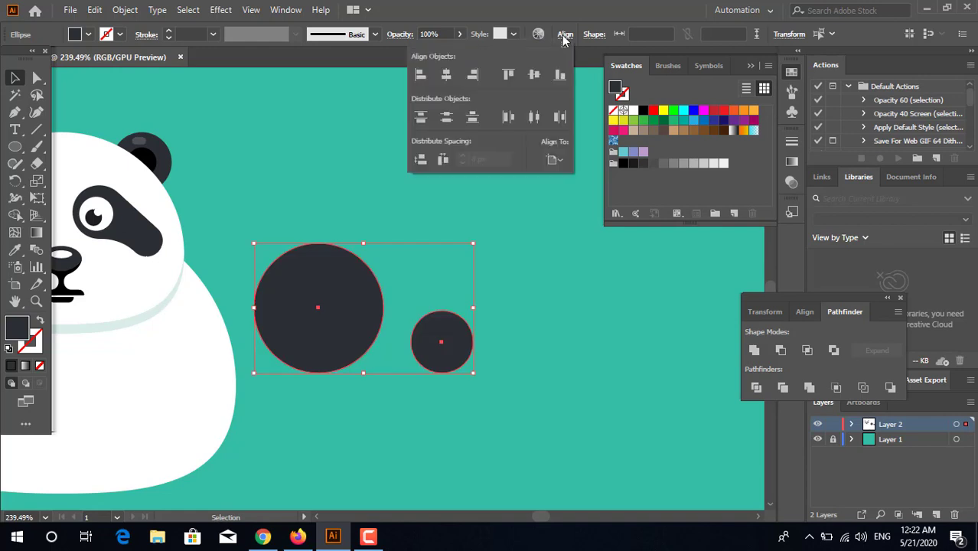
left_click(553, 159)
left_click(565, 175)
- Draw a rectangle from the large circle's lowest point to the small circle's top point, and unite all three shapes into an arm
key("space")
mouse_move(426, 413)
left_mouse_down()
mouse_move(502, 392)
mouse_move(430, 404)
left_mouse_up()
key("m")
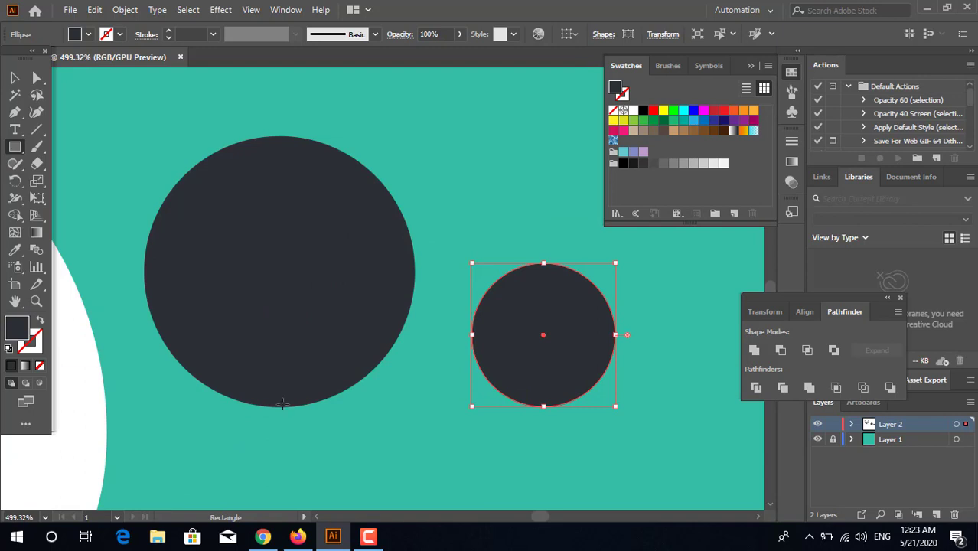
left_click_drag(280, 405, 543, 263)
left_click(15, 78)
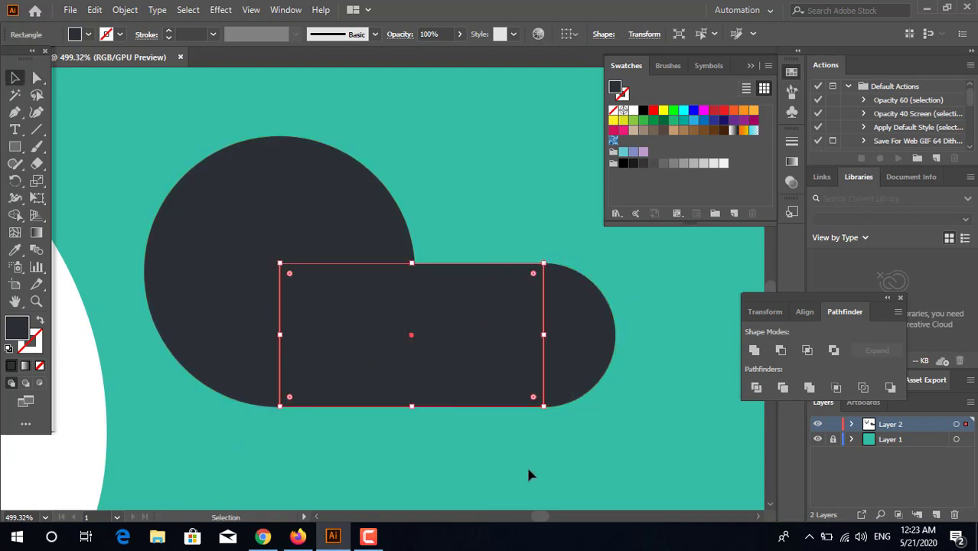
left_click_drag(526, 464, 330, 163)
left_click(754, 349)
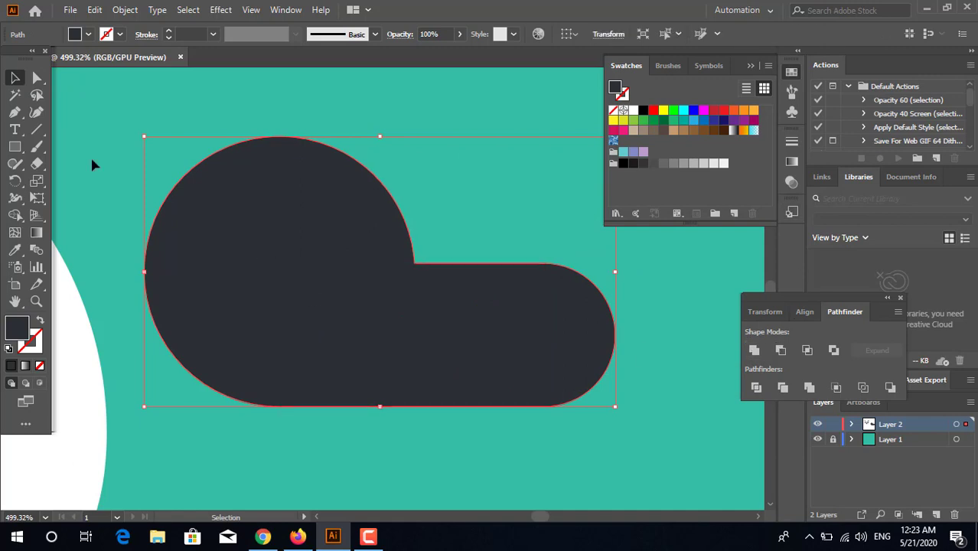
- Round the inner corner where the arm's large circle meets its straight upper edge into a smooth curve
left_click(36, 77)
left_click(439, 254)
left_click_drag(439, 254, 612, 229)
left_click(631, 291)
- Move the arm onto the left side of the body and send it backward so it sits behind the head
key("z")
left_click_drag(630, 291, 335, 335)
left_click_drag(451, 312, 204, 300)
key("ctrl+bracketleft")
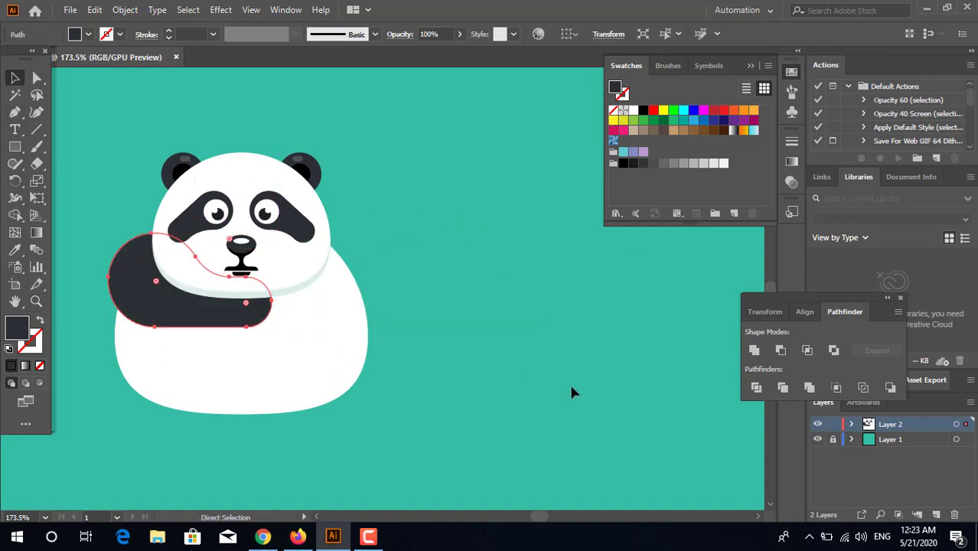
left_click_drag(173, 311, 166, 335)
left_click(439, 382)
- Duplicate the arm to the right, reflect the copy across the vertical axis, and place it on the body's right side
left_click_drag(562, 370, 683, 387)
key("z")
left_click_drag(528, 390, 547, 397)
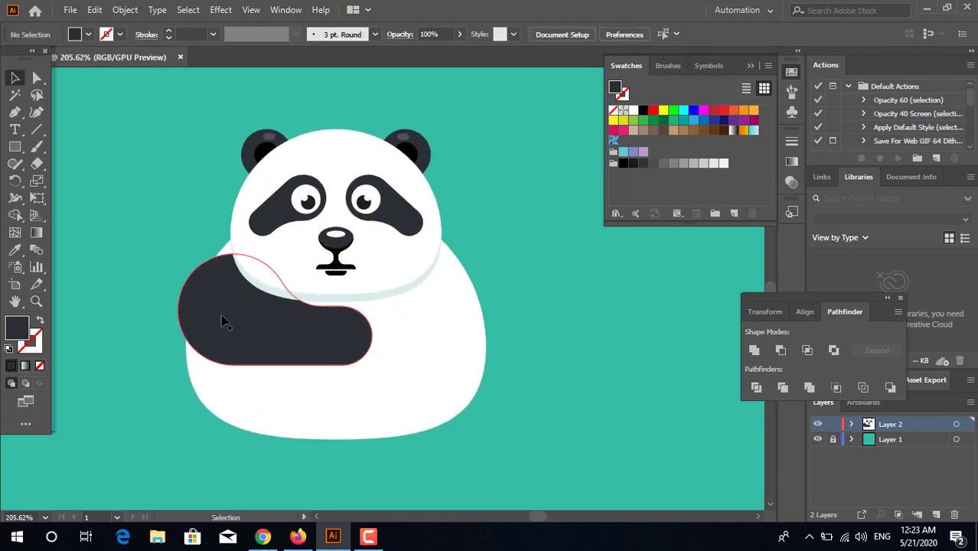
left_click(224, 322)
left_click_drag(220, 321, 362, 322)
right_click(425, 319)
mouse_move(495, 237)
left_click(637, 283)
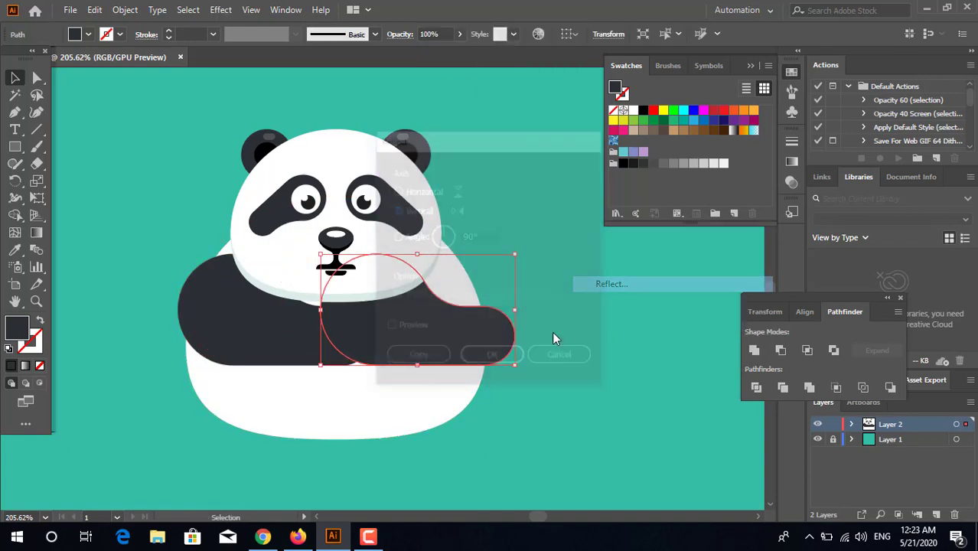
left_click(493, 357)
left_click_drag(476, 348, 508, 345)
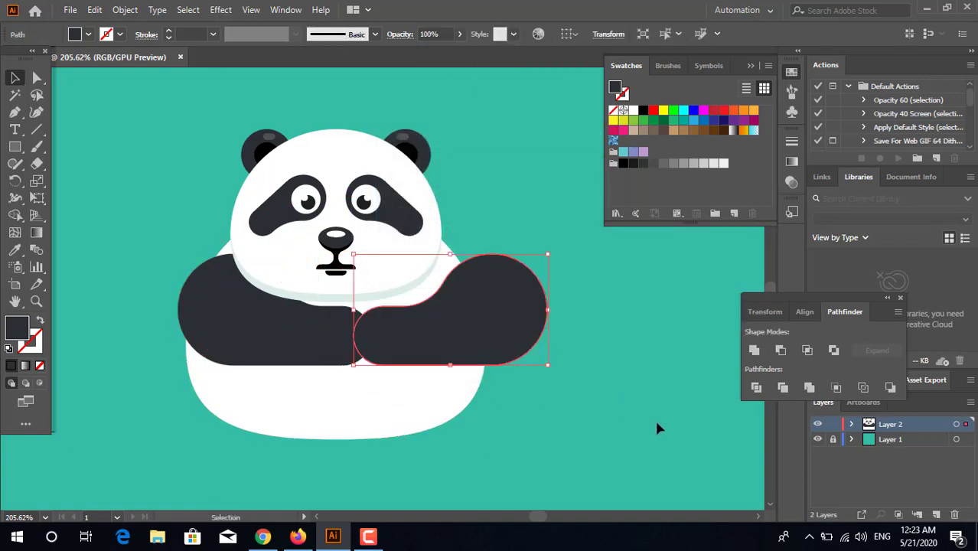
- Adjust the arms until a small gap separates the hands at the body's middle, and shrink both arms to about 80% around their centre
left_click(656, 426)
left_click_drag(289, 336, 255, 337)
left_click_drag(490, 329, 474, 325)
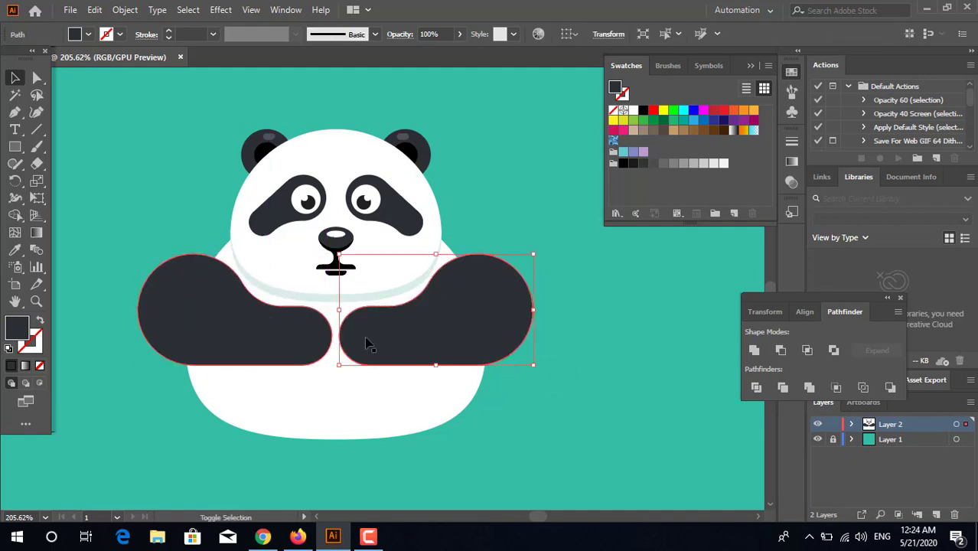
left_click(316, 334, "shift")
left_click_drag(534, 362, 494, 355)
left_click(585, 404)
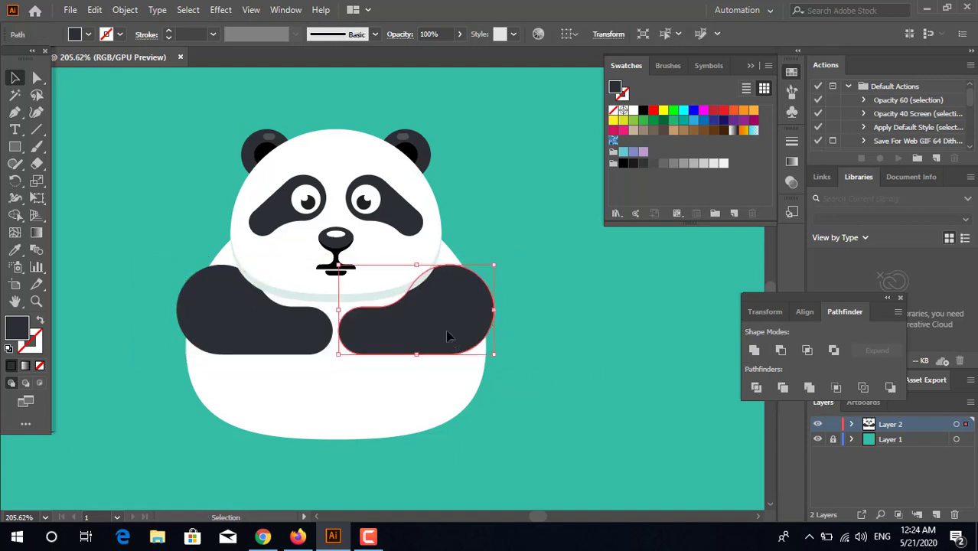
left_click_drag(447, 334, 447, 319)
left_click(527, 368)
left_click_drag(536, 375, 579, 419)
key("ctrl+z")
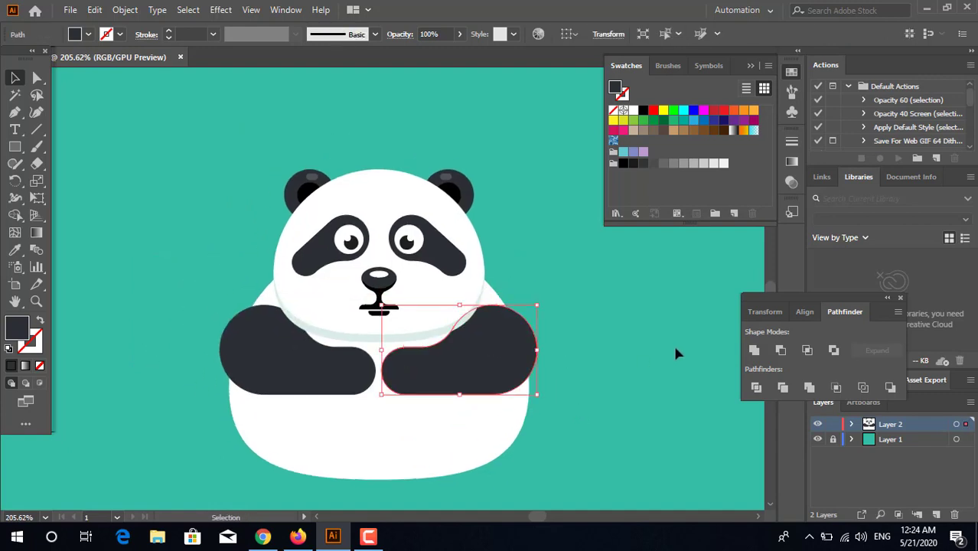
left_click(674, 350)
- Group the two arms and centre all the panda's parts horizontally
left_click(475, 367)
left_click(344, 370, "shift")
right_click(502, 361)
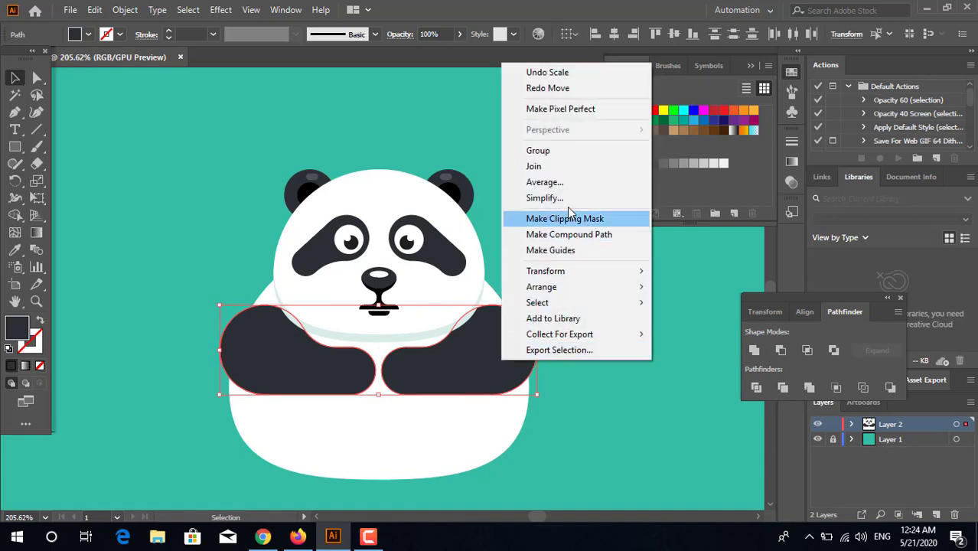
left_click(601, 400)
key("ctrl+a")
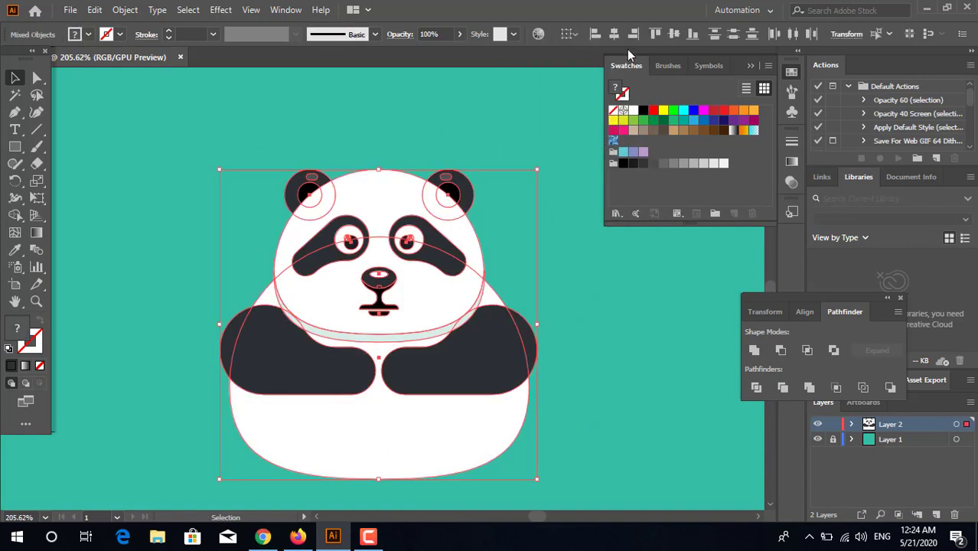
left_click(559, 391)
key("z")
left_click_drag(559, 392, 571, 393)
left_click_drag(525, 390, 565, 358)
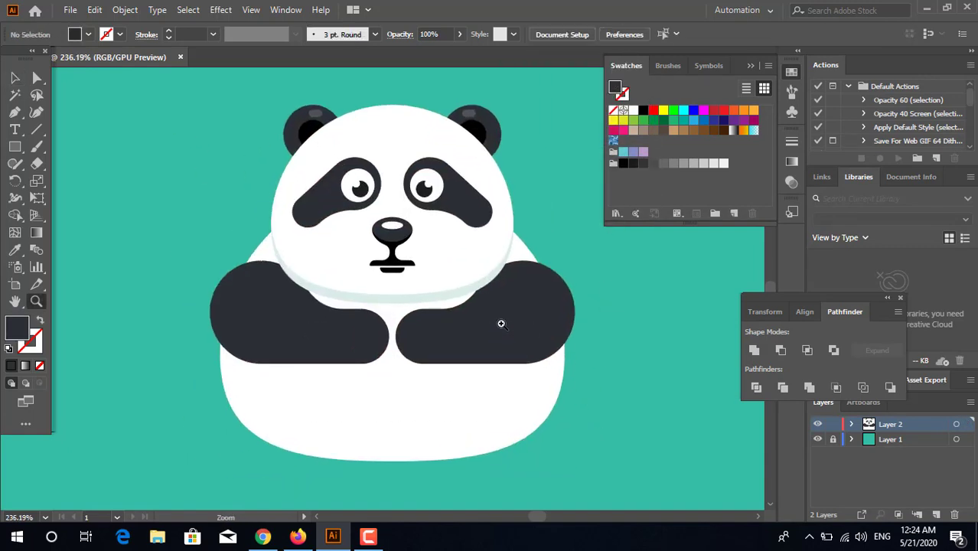
left_click_drag(499, 322, 487, 324)
left_click_drag(491, 367, 456, 351)
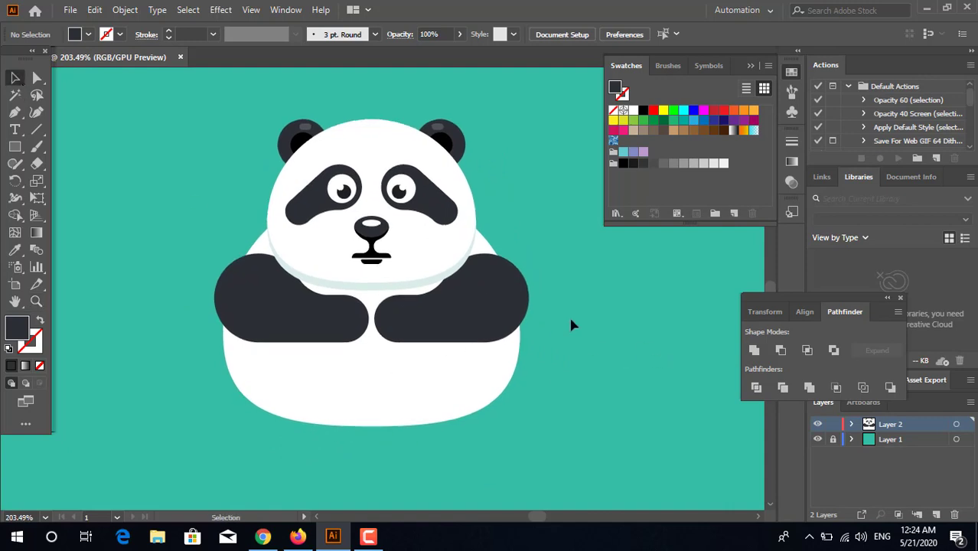
left_click_drag(474, 272, 480, 304)
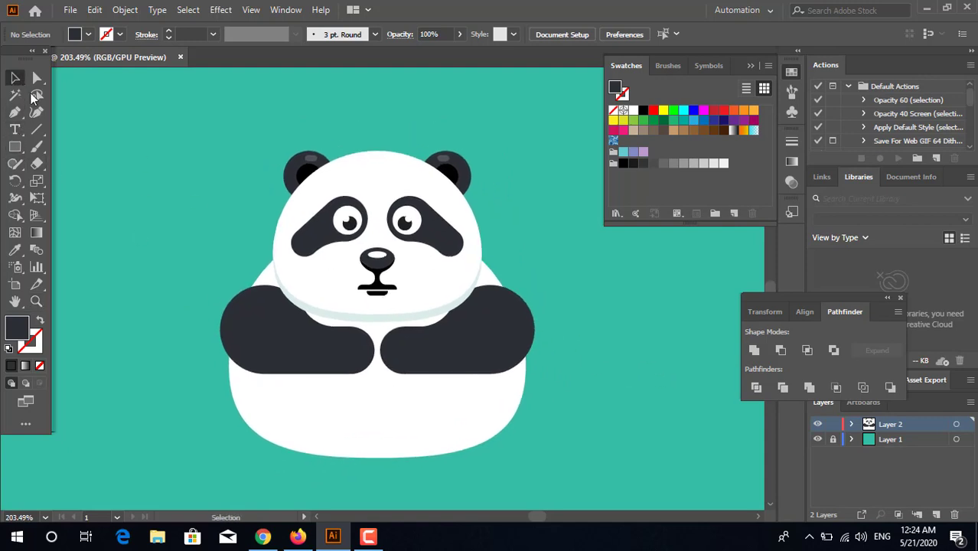
- Draw a dark grey square above the left arm, covering the shoulder, and fully round its outer upper corner
key("z")
left_click(377, 337)
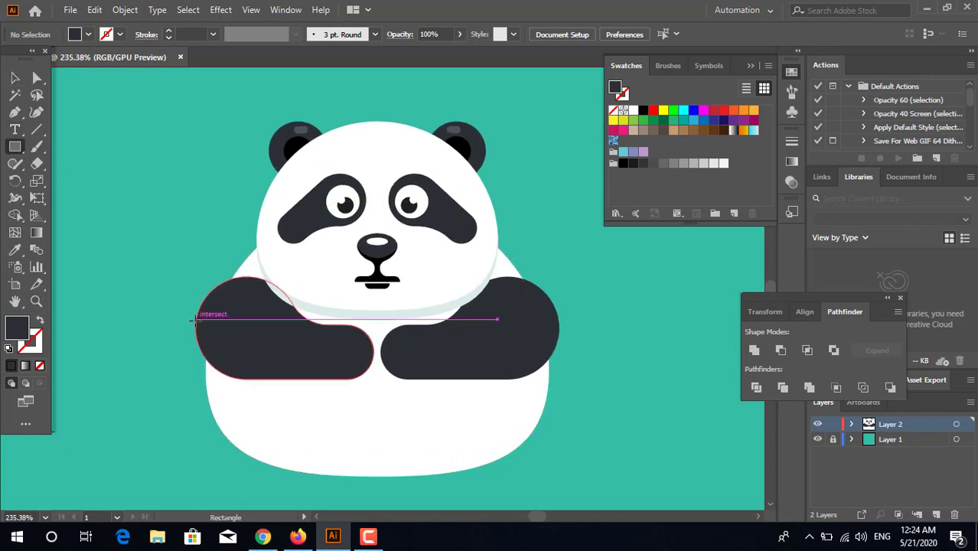
left_click_drag(195, 320, 280, 236)
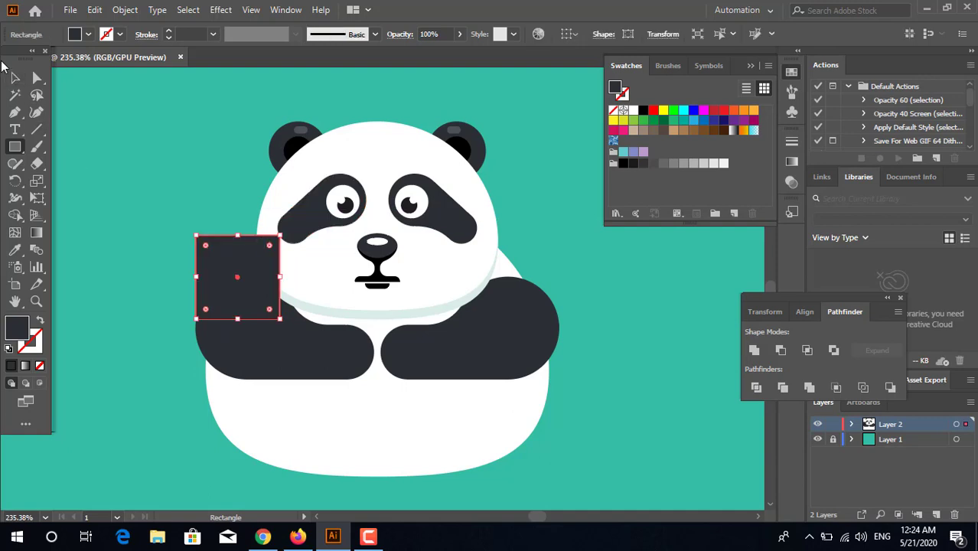
key("a")
left_click_drag(213, 245, 270, 325)
- Unite the rounded shoulder shape with the grouped arms
left_click(14, 78)
left_click(358, 405)
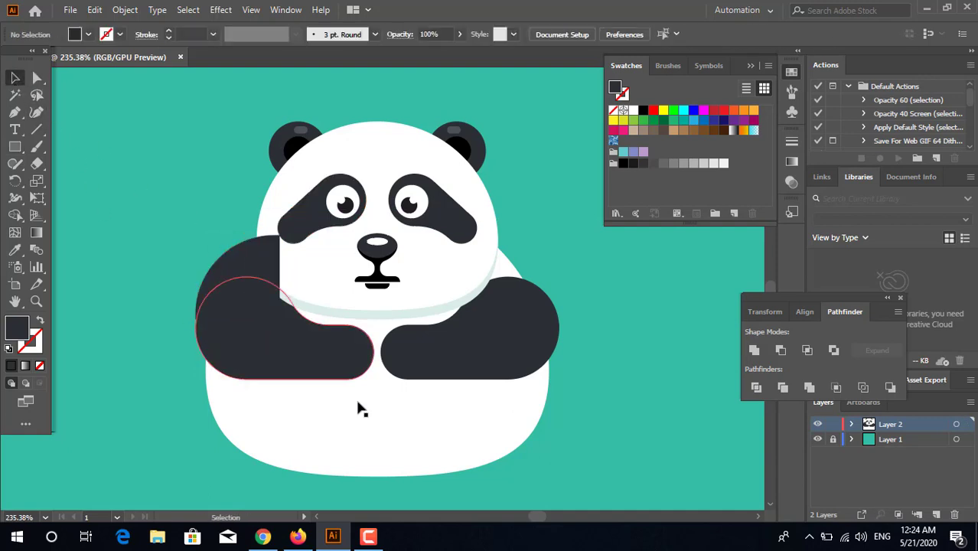
left_click(218, 277)
left_click(291, 362, "shift")
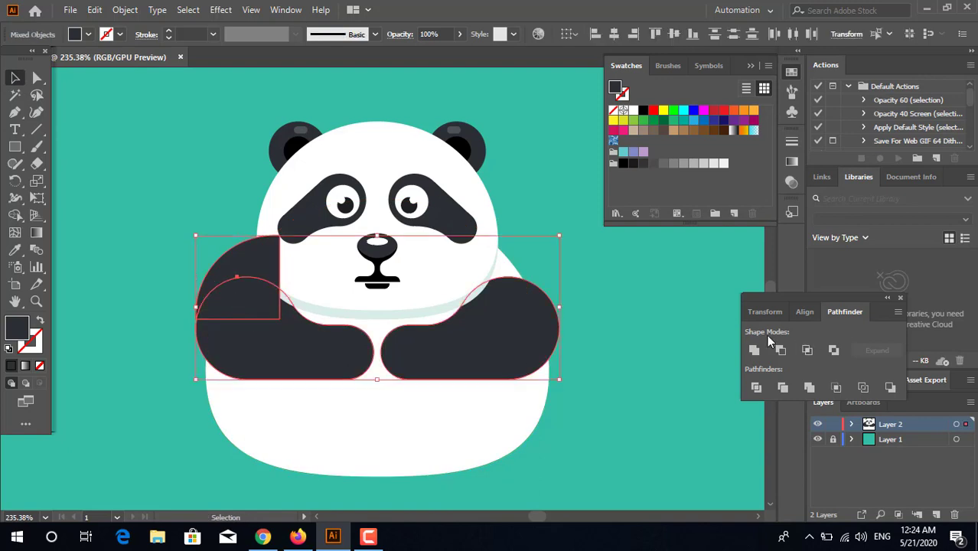
left_click(754, 349)
- Ungroup the united arms and delete the right arm
left_click(576, 366)
left_click(514, 337)
right_click(515, 332)
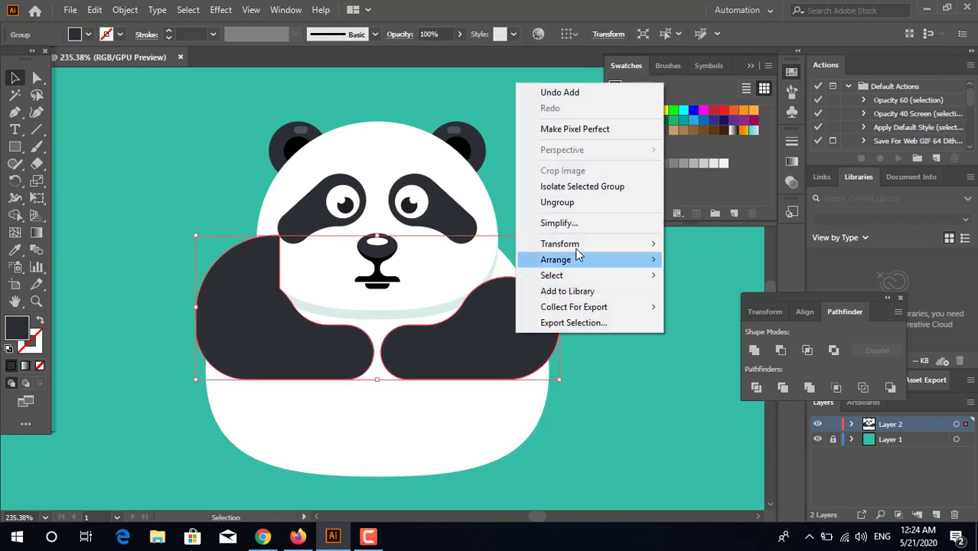
left_click(587, 212)
left_click(529, 358)
key("Delete")
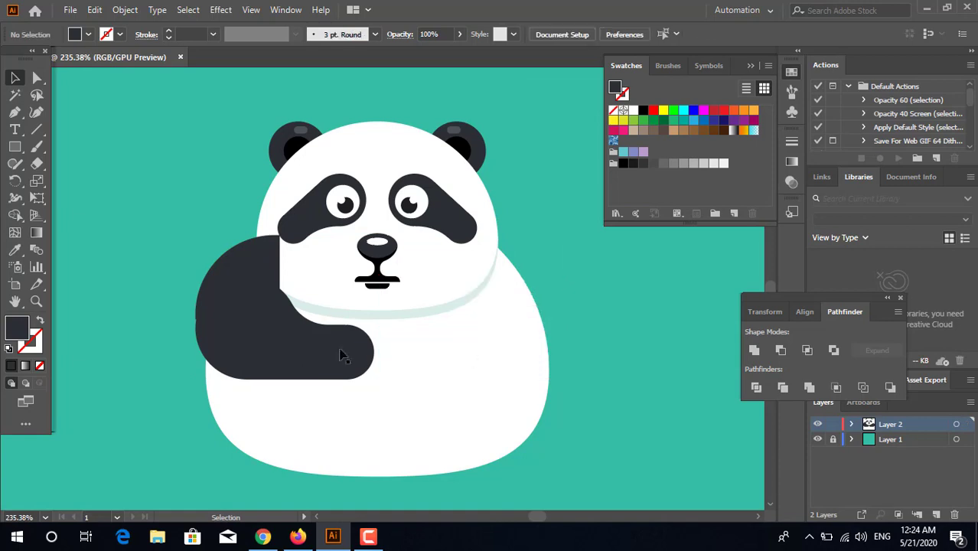
- Duplicate the left arm to the right, reflect the copy across the vertical axis, and position it so the hands nearly meet
left_click(290, 327)
left_click_drag(290, 327, 535, 328)
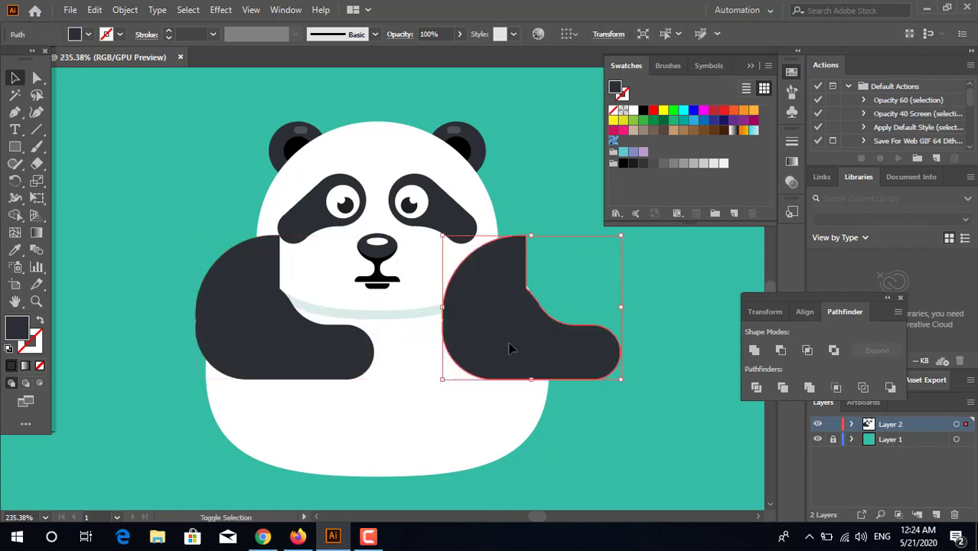
right_click(509, 345)
mouse_move(593, 257)
left_click(708, 302)
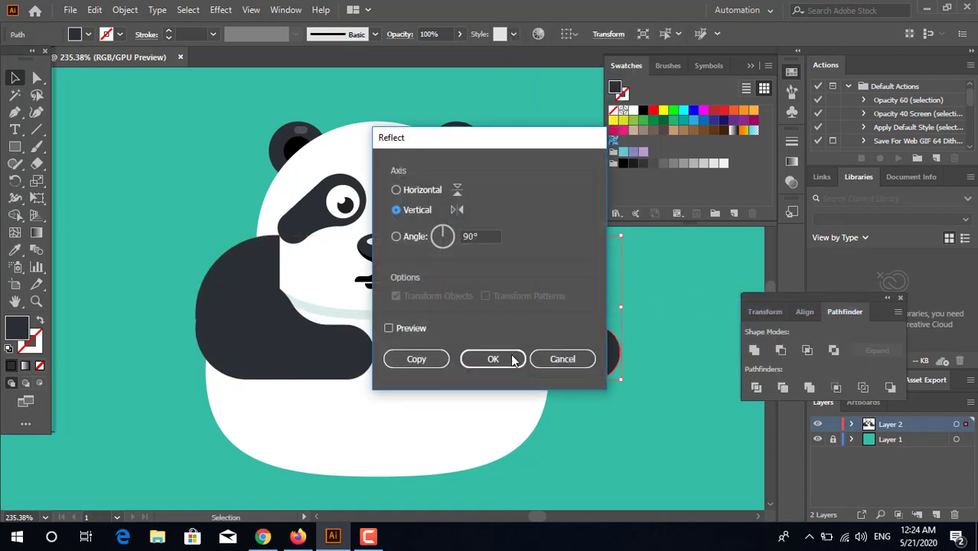
left_click(511, 358)
left_click_drag(551, 346, 501, 344)
- Group the two arms and arrange them behind the head but in front of the body
left_click(306, 352, "shift")
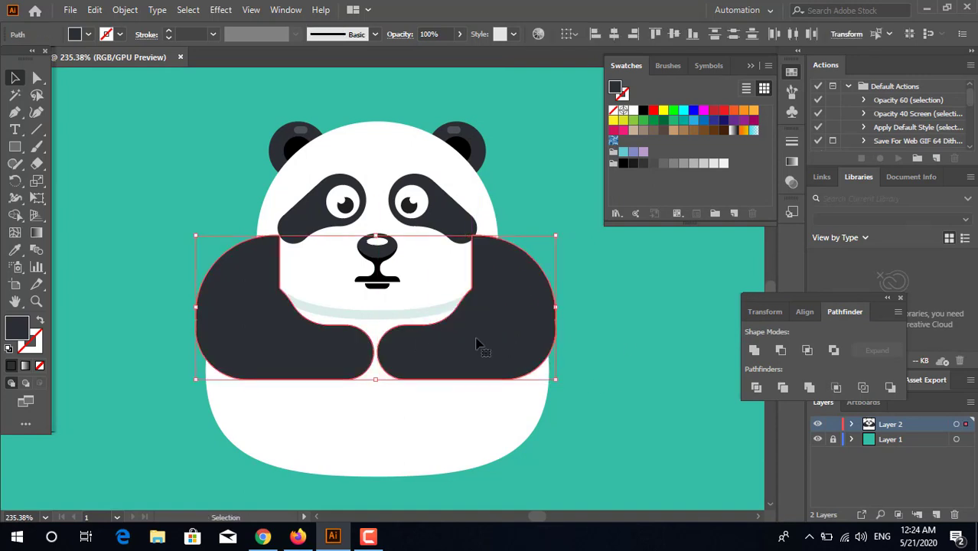
right_click(476, 344)
left_click(552, 129)
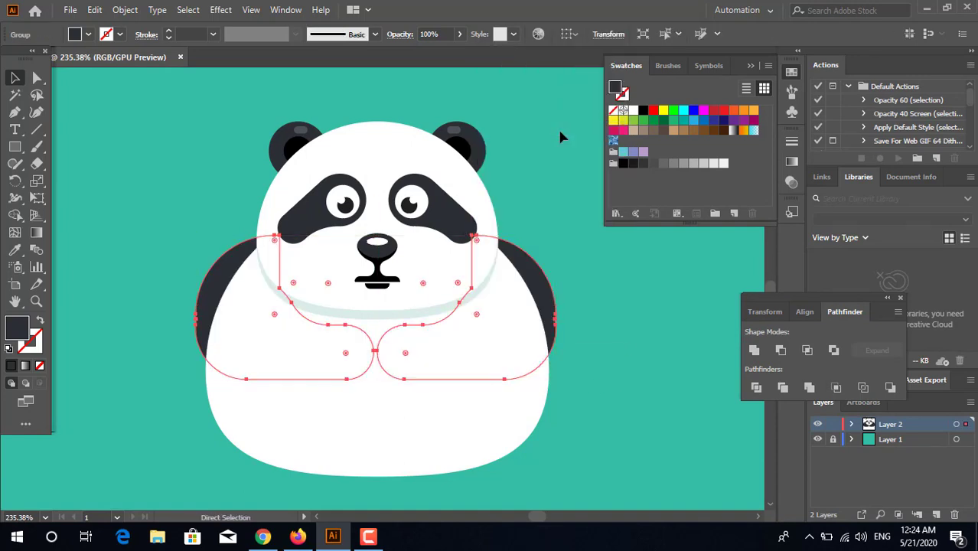
left_click(618, 347)
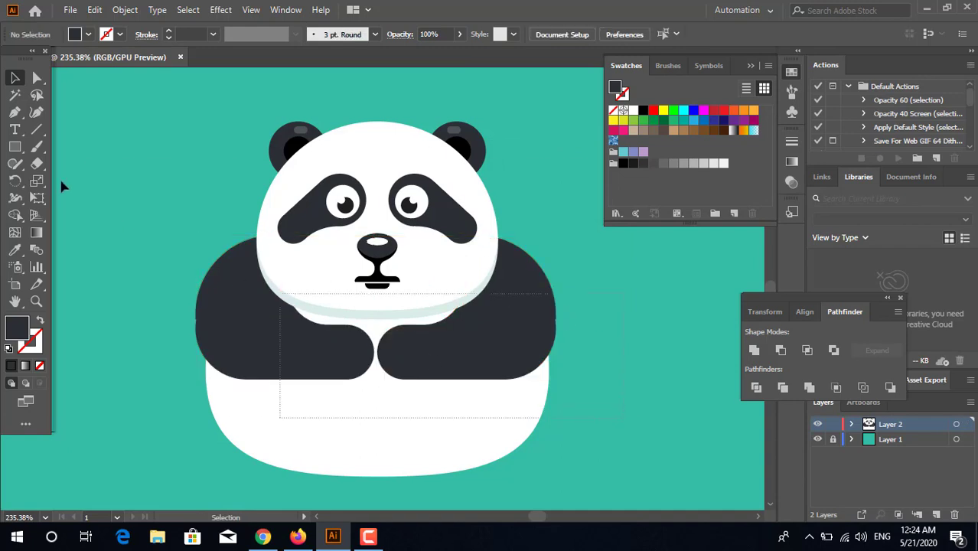
- Align the horizontal centres of the head, arms and body
key("ctrl+a")
left_click(613, 33)
left_click(646, 348)
- Draw a dark grey foot circle about a quarter of the body's width, overlapping the body's lower left edge
key("ctrl+space")
left_click_drag(646, 348, 432, 305)
left_click_drag(669, 423, 548, 397)
left_click_drag(426, 352, 494, 379)
left_click_drag(483, 380, 499, 426)
left_click(21, 147)
left_click(80, 181)
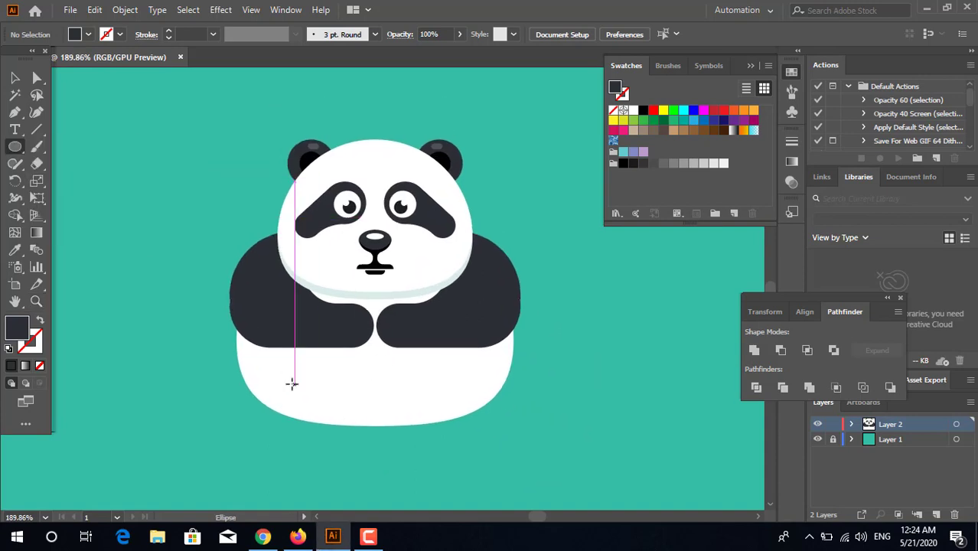
left_click_drag(291, 382, 357, 449)
- Draw a small horizontal rectangle inside the foot circle and fill it with the body's white
left_click_drag(427, 465, 484, 476)
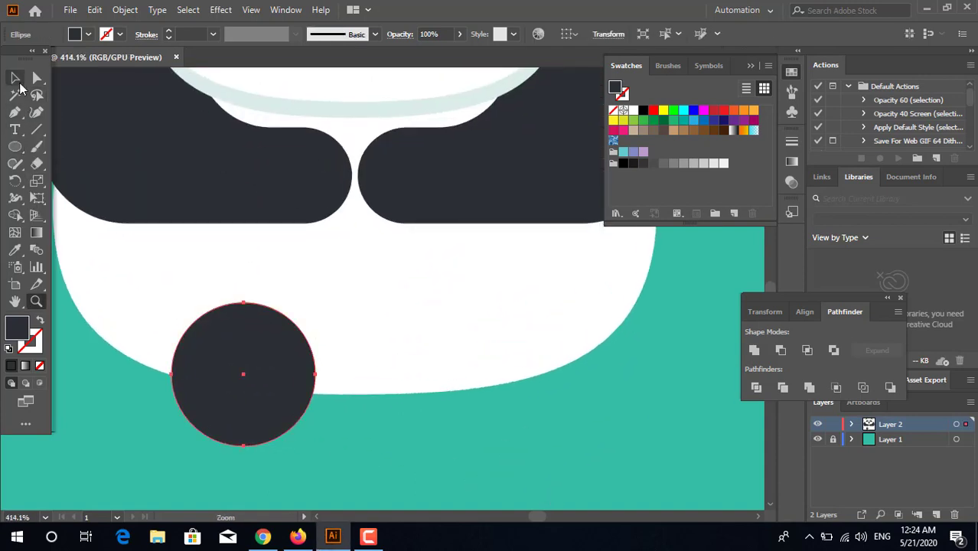
left_click(16, 78)
left_click_drag(25, 145, 81, 146)
left_click_drag(195, 357, 281, 406)
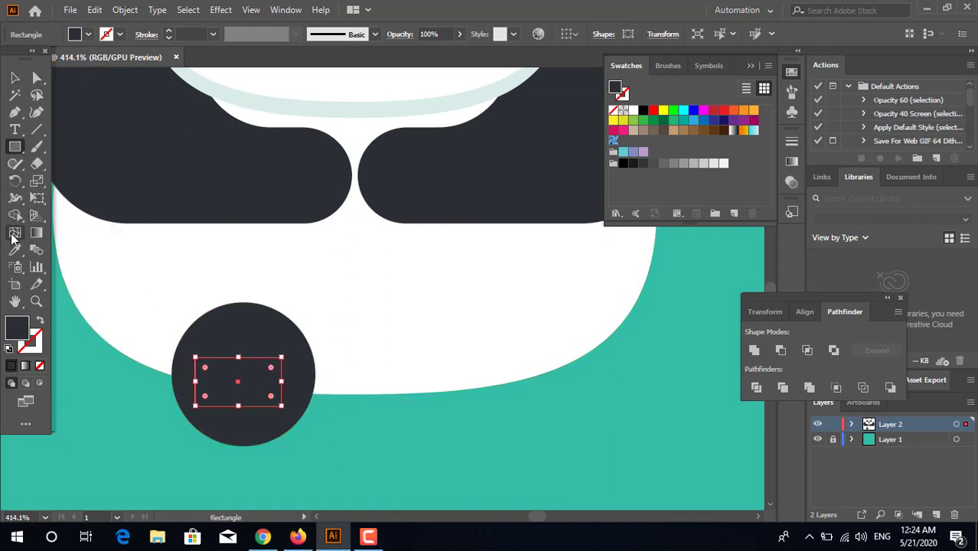
left_click(15, 250)
left_click(404, 328)
- Round all corners of the white rectangle inside the foot circle fully, turning it into a horizontal pill shape
key("z")
left_click_drag(165, 427, 173, 374)
left_click(37, 78)
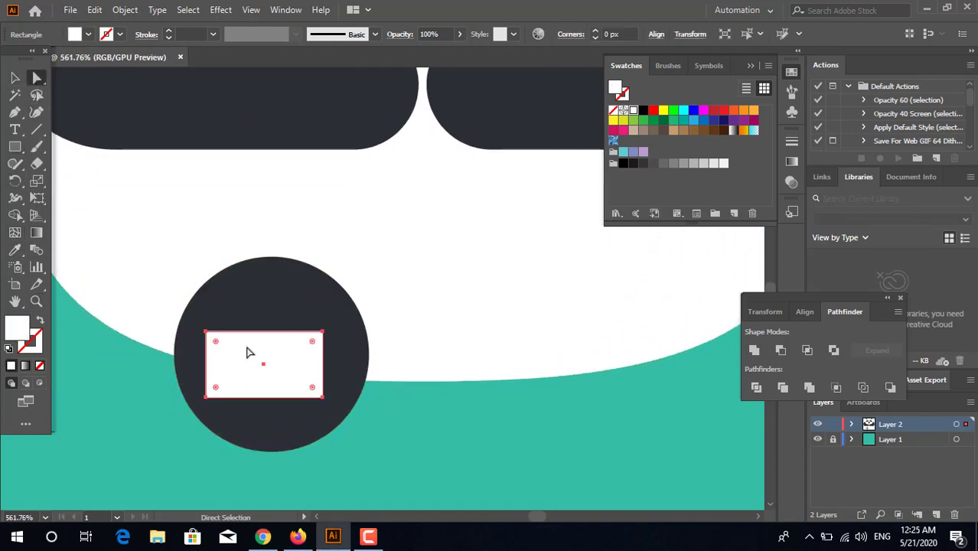
left_click_drag(218, 341, 326, 406)
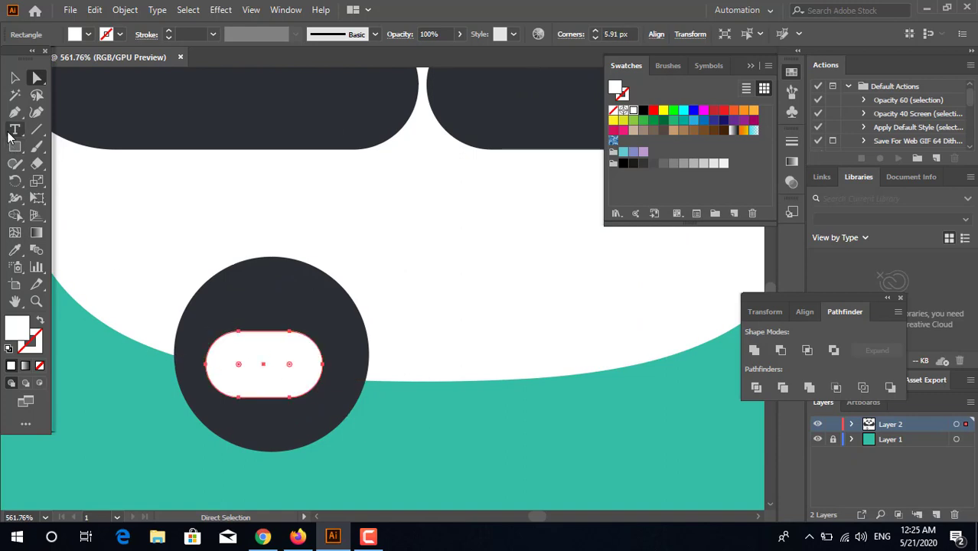
- Align the horizontal centres of the white pill and the dark grey foot circle
left_click(14, 78)
left_click(257, 295, "shift")
left_click(614, 35)
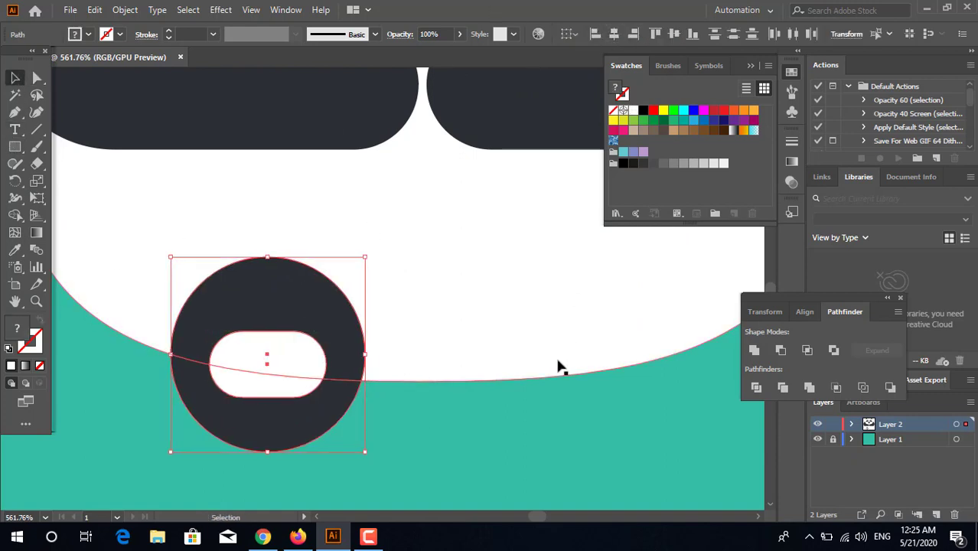
left_click(535, 390)
- Draw a white circle about half the pill's width and centre it on the pill's upper edge
left_click_drag(281, 371, 376, 390)
key("z")
left_click_drag(18, 149, 85, 194)
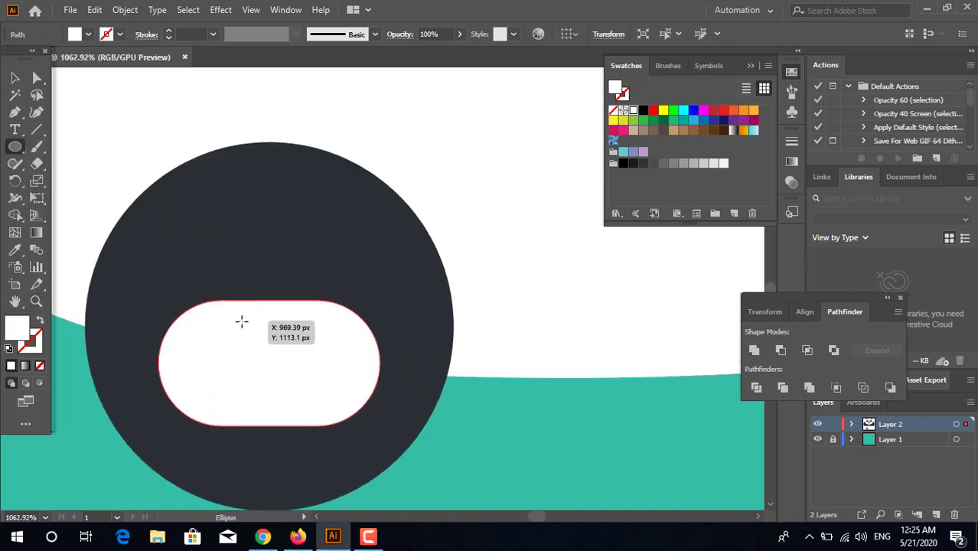
left_click_drag(240, 321, 340, 218)
left_click_drag(291, 277, 286, 303)
- Align the horizontal centres of the small white circle, the pill and the foot circle
left_click(320, 380, "shift")
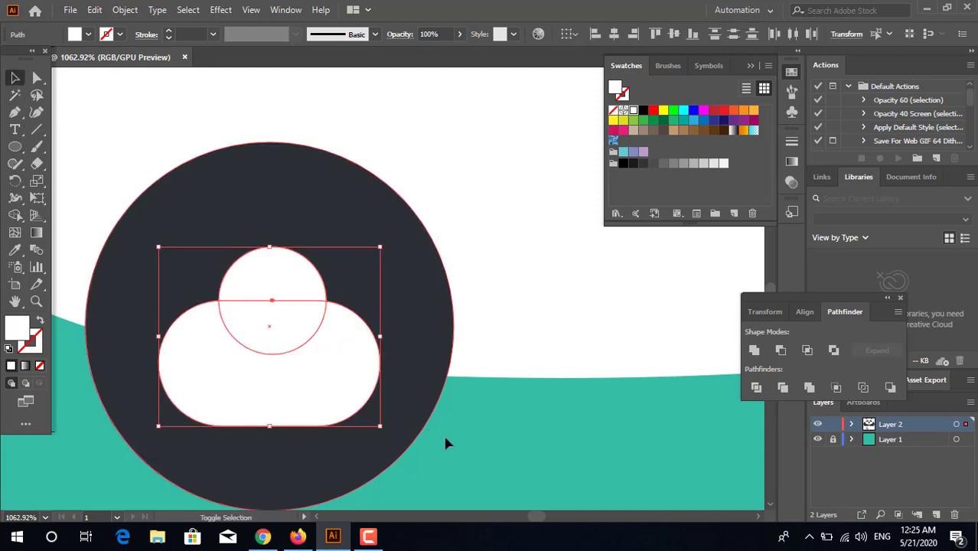
left_click_drag(474, 463, 234, 377)
left_click_drag(303, 455, 303, 456)
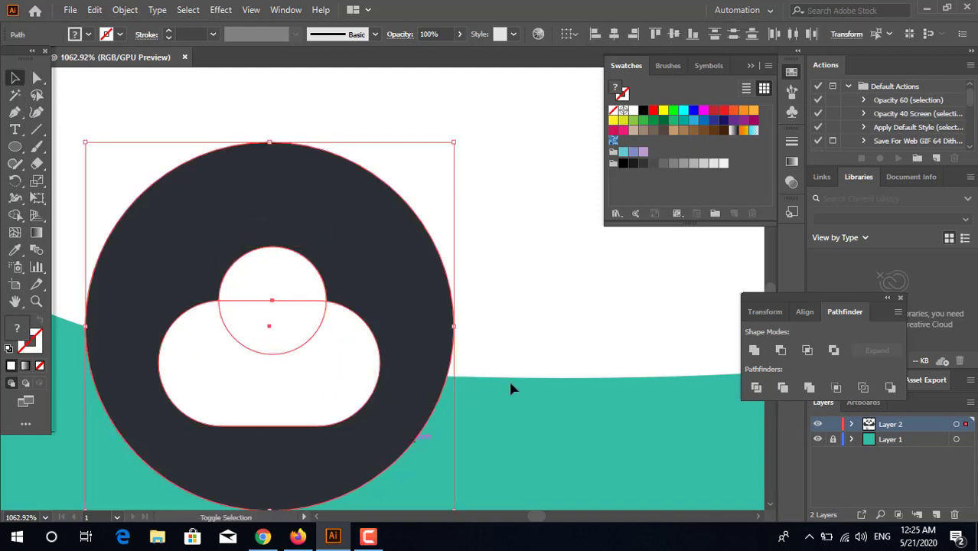
left_click(613, 33)
left_click(543, 459)
- Add three white toe circles about 6.4 px wide above the pad, one at the middle and one lower on each side
left_click_drag(274, 306, 205, 236, "alt")
left_click_drag(257, 286, 350, 251)
key("ctrl+z")
left_click_drag(192, 244, 382, 277, "alt+shift")
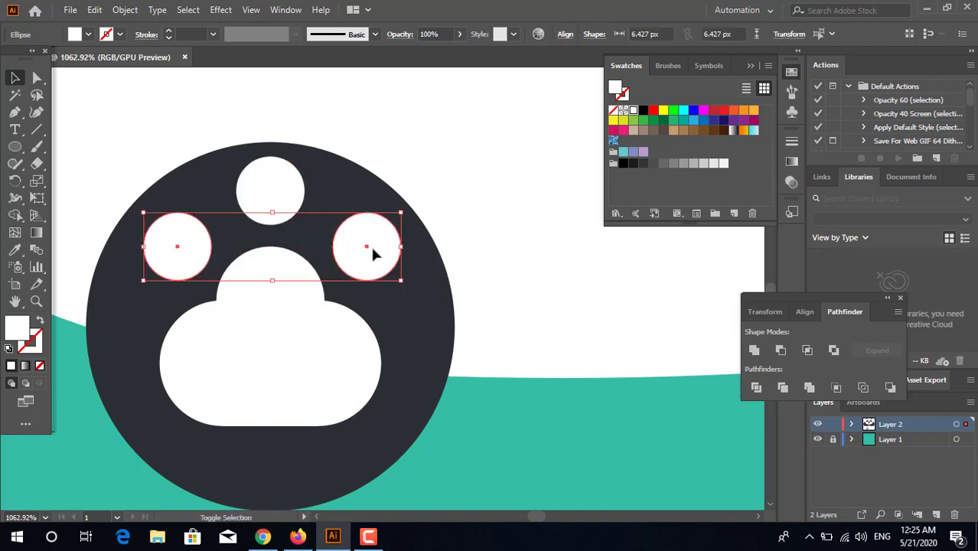
- Group the two side toes and align them horizontally with the middle toe, the pad shapes and the foot circle
right_click(375, 255)
left_click(441, 314)
left_click(364, 446, "shift")
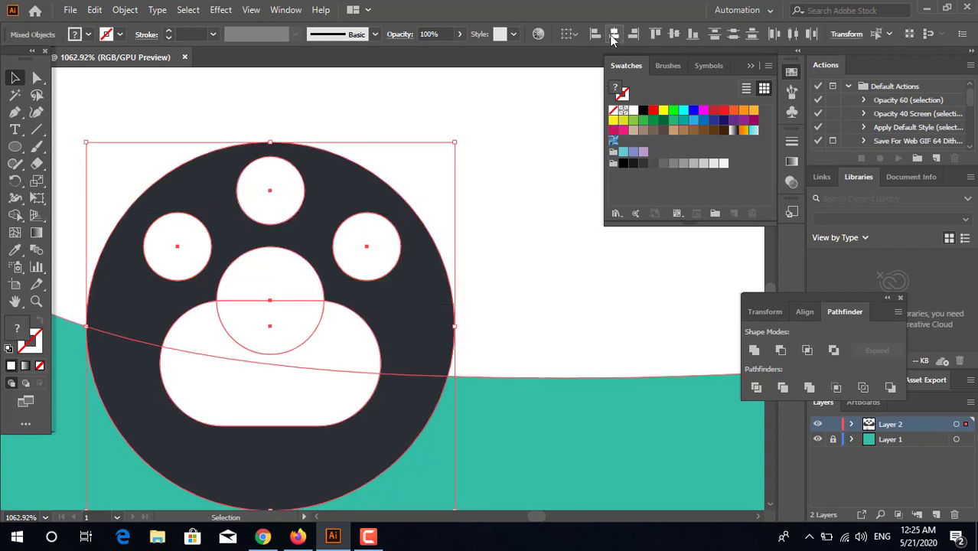
left_click(535, 479)
- Unite the white circle and the pill into a single main pad shape
left_click(277, 310)
left_click(277, 310, "shift")
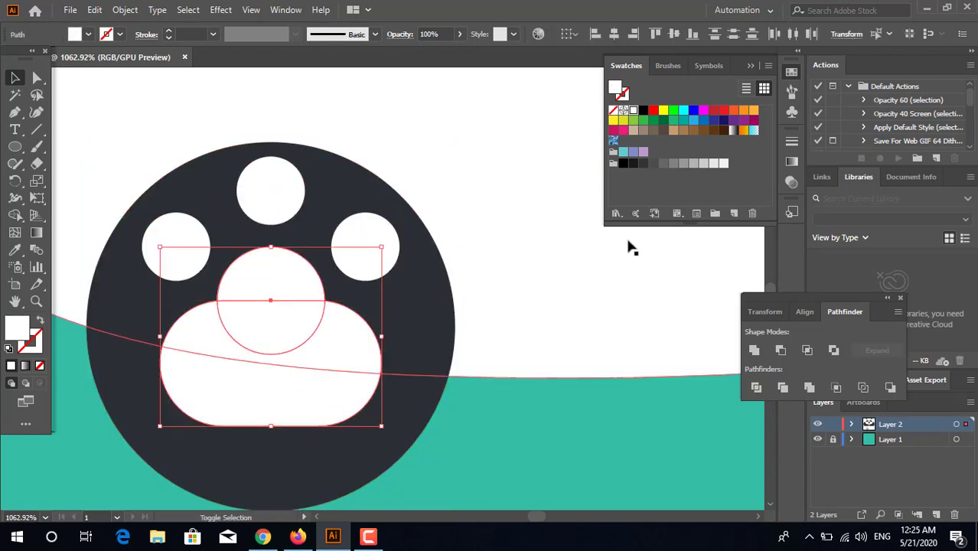
left_click(754, 349)
left_click(37, 78)
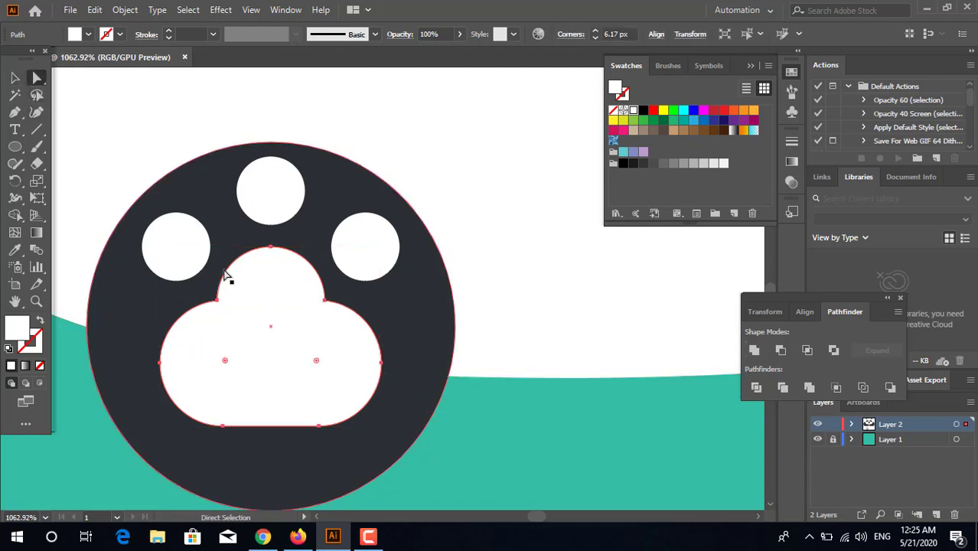
left_click(218, 300)
left_click(325, 301, "shift")
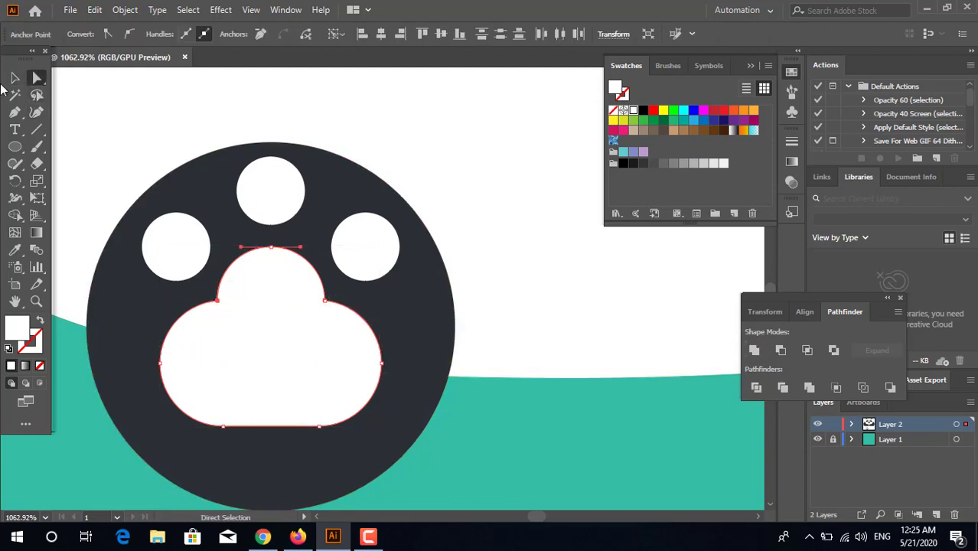
left_click(15, 78)
- Reshape the foot circle into a slightly taller oval by moving its bottom anchor up a little and its top anchor further up
left_click(373, 434)
key("z")
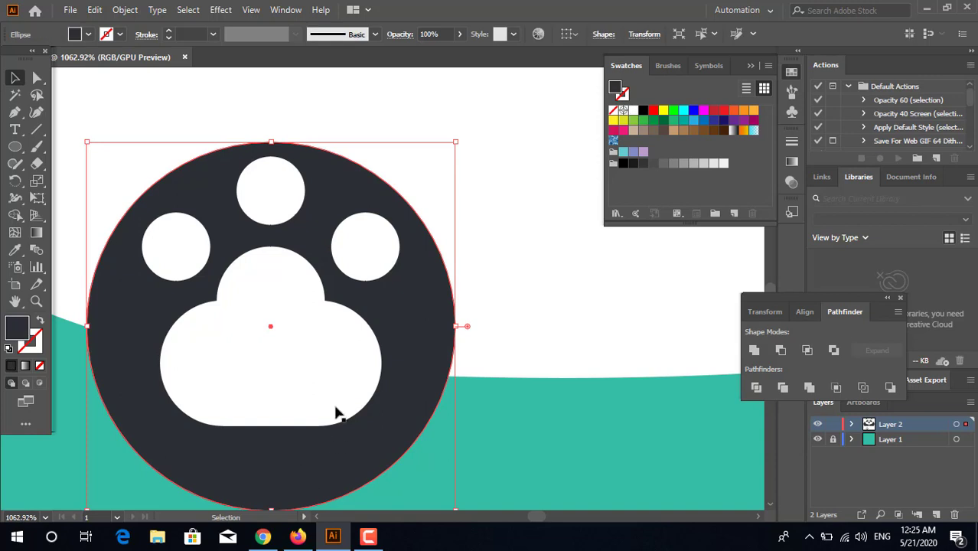
left_click(338, 410, "alt")
left_click(330, 411)
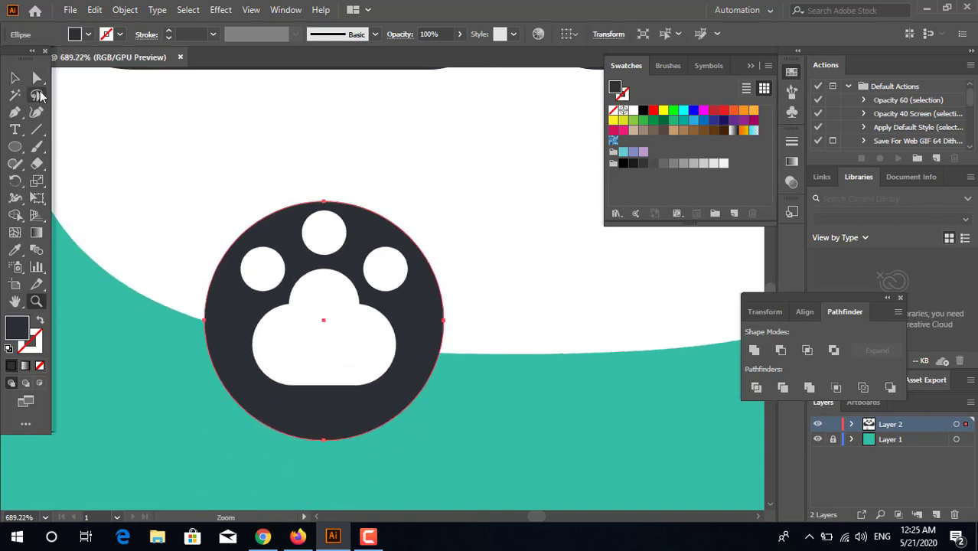
left_click(323, 440)
left_click_drag(356, 411, 353, 399)
left_click_drag(323, 188, 322, 182)
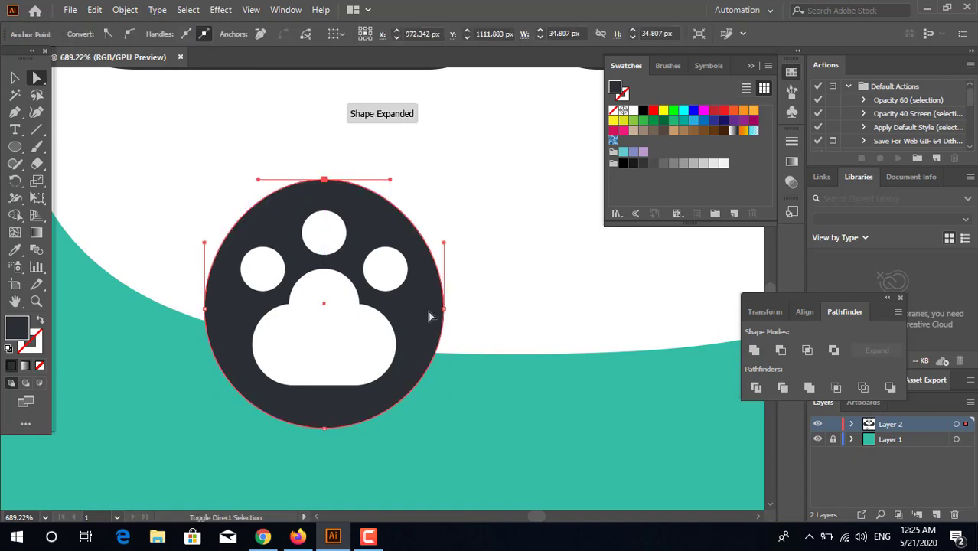
left_click(500, 414)
scroll(459, 367, "right", 2)
- Unite the three white toes and the main pad into one shape
left_click(15, 77)
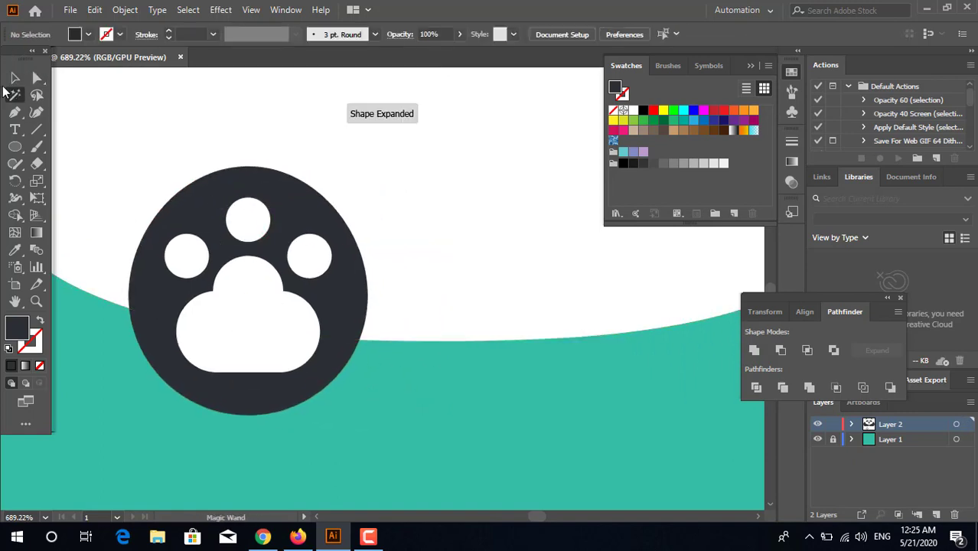
left_click(191, 249)
left_click(252, 219, "shift")
left_click(292, 303, "shift")
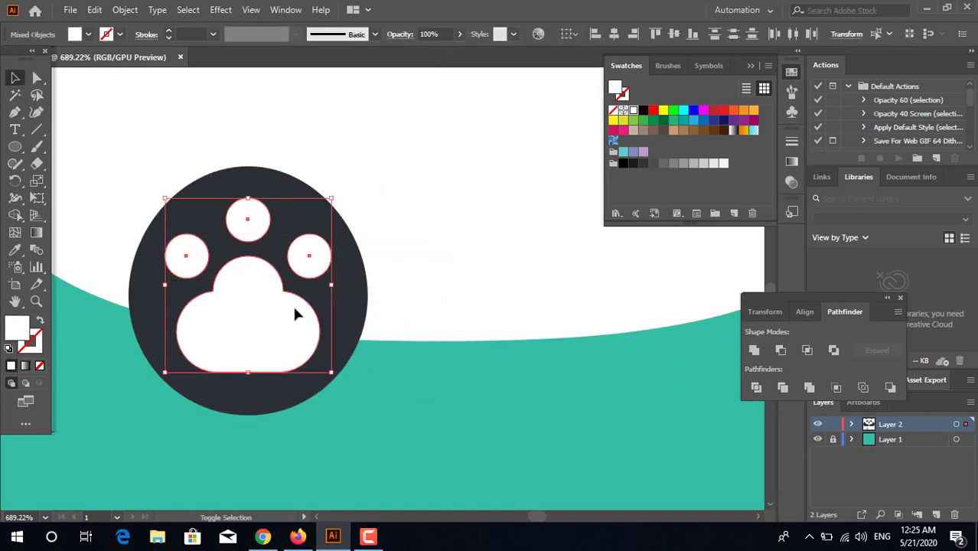
- Group the white paw print with the dark grey foot oval
left_click(350, 329, "shift")
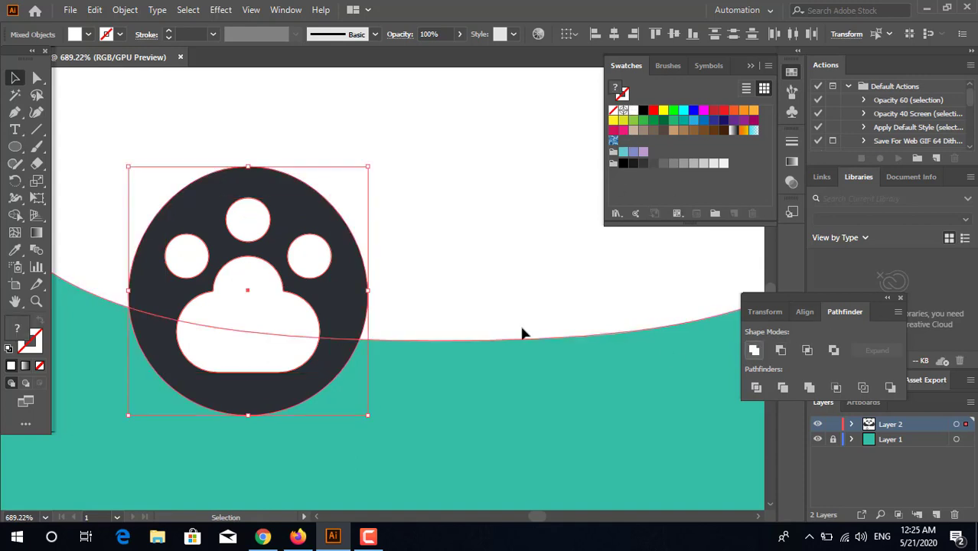
right_click(338, 286)
key("Escape")
right_click(350, 287)
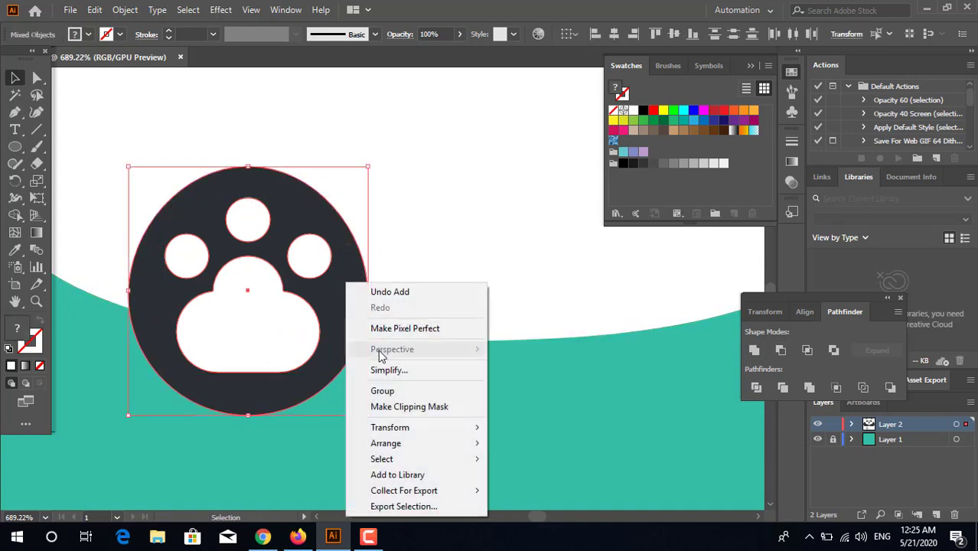
left_click(355, 387)
left_click(504, 384)
- Duplicate the finished foot horizontally to the opposite side of the body's lower edge
key("z")
left_click_drag(440, 382, 252, 379)
left_click_drag(524, 394, 489, 394)
left_click_drag(461, 389, 457, 404)
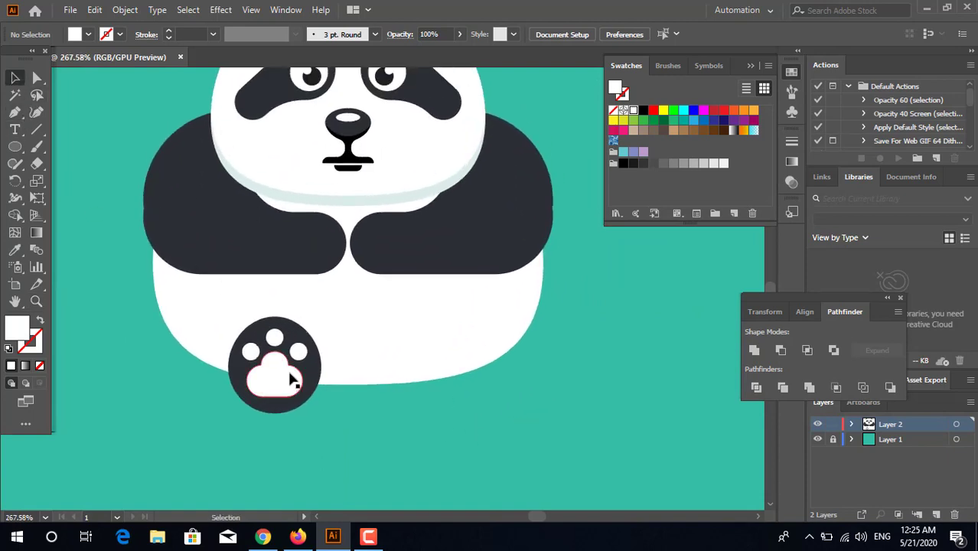
left_click_drag(290, 378, 435, 379)
right_click(425, 376)
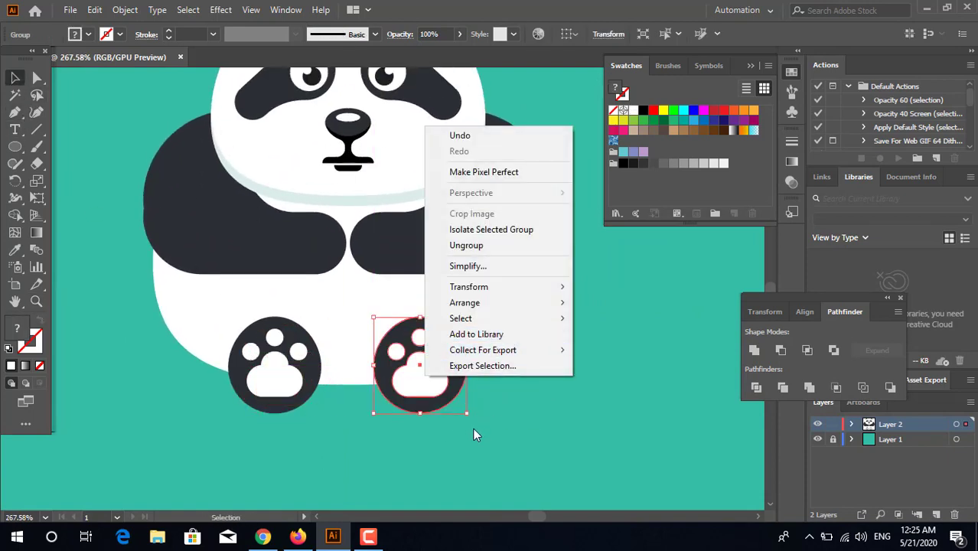
left_click(473, 428)
- Group the two feet together
left_click(449, 390)
left_click(285, 376, "shift")
right_click(459, 374)
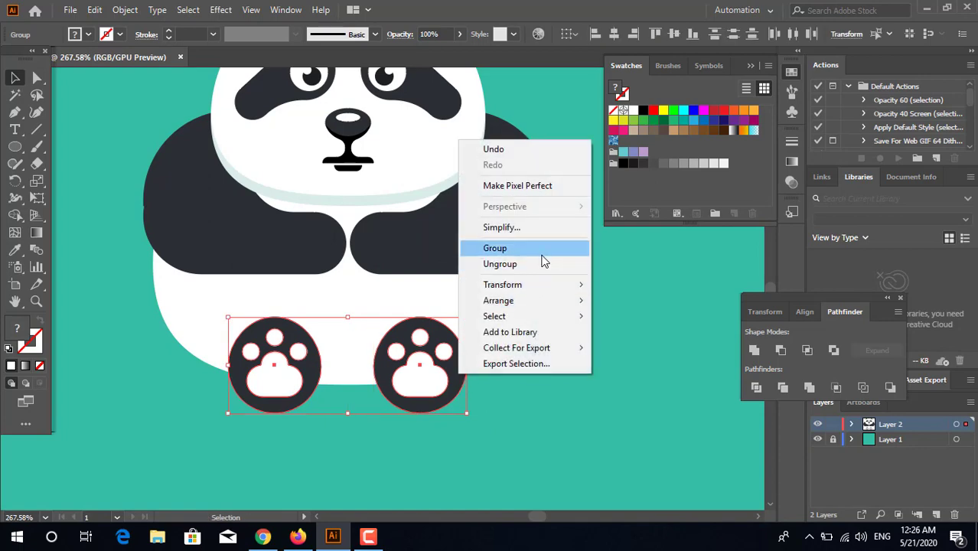
left_click(540, 253)
- Align the horizontal centres of all the panda parts, including the feet group
key("z")
left_click_drag(509, 444, 461, 384)
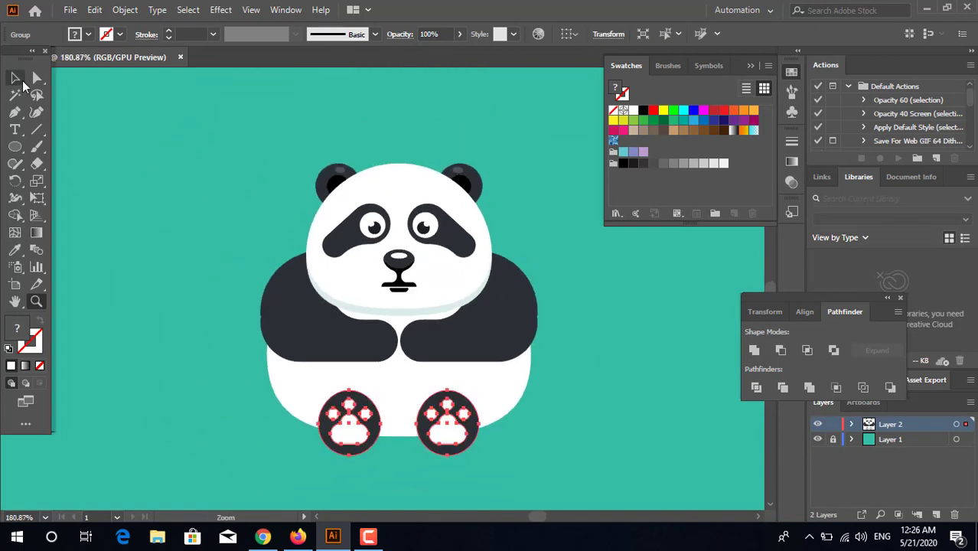
left_click(16, 78)
key("ctrl+a")
left_click(618, 35)
left_click(527, 414)
- Draw a rectangle about 42.6 × 36.2 px outward from the right foot's top anchor down to the foot's bottom level
key("z")
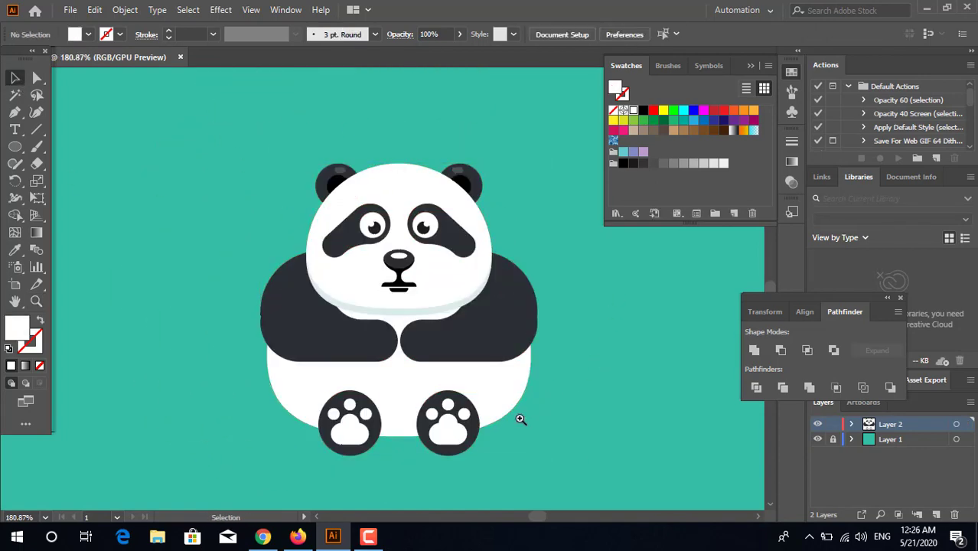
left_click_drag(520, 420, 522, 396)
key("space")
left_click_drag(19, 144, 76, 145)
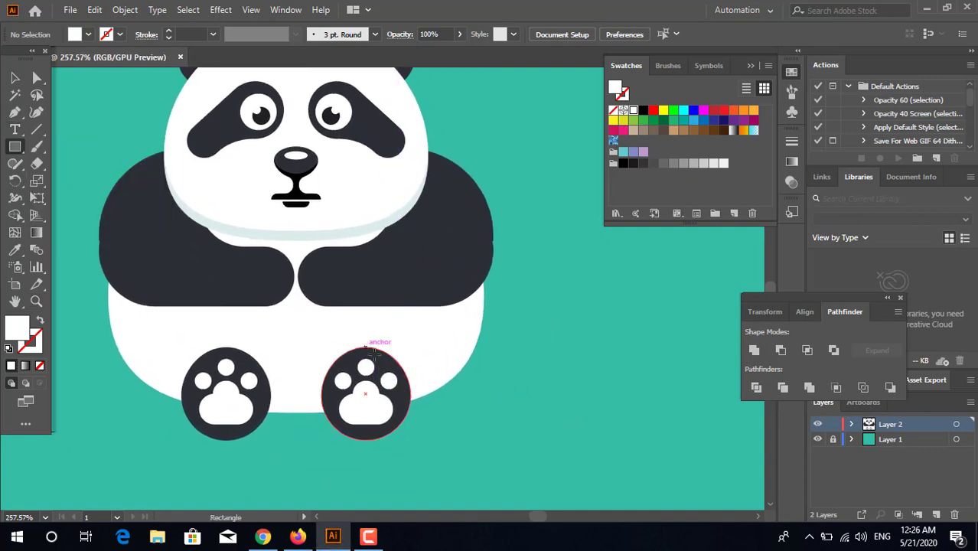
left_click_drag(367, 349, 479, 436)
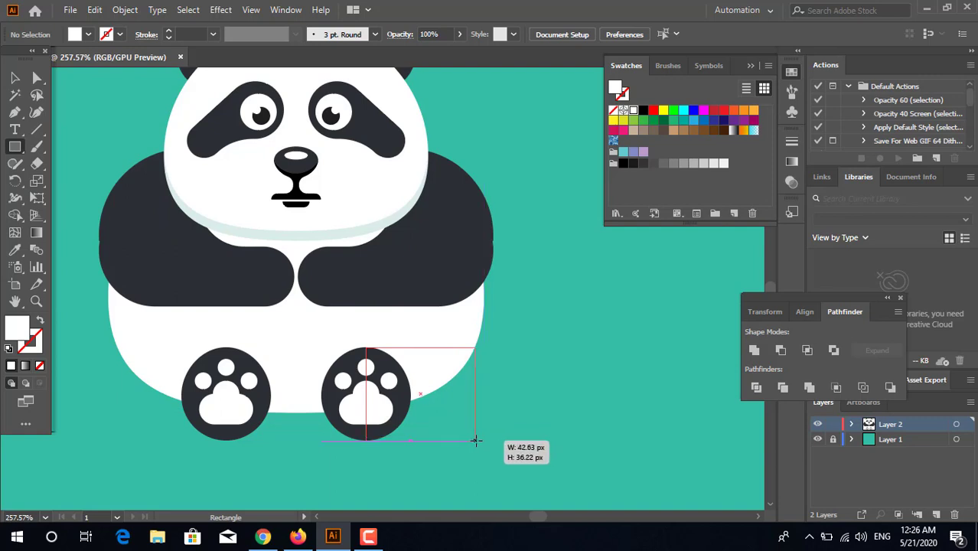
left_click_drag(476, 441, 476, 441)
- Fill the leg rectangle with the arm's dark grey and send it behind the body and foot
key("z")
left_click(531, 469)
left_click(14, 249)
left_click(443, 228)
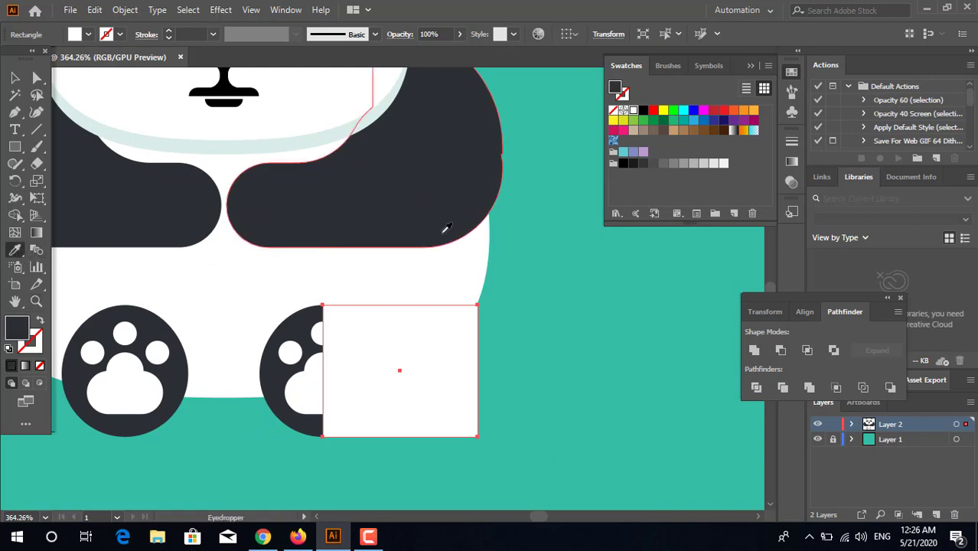
key("ctrl+shift+bracketleft")
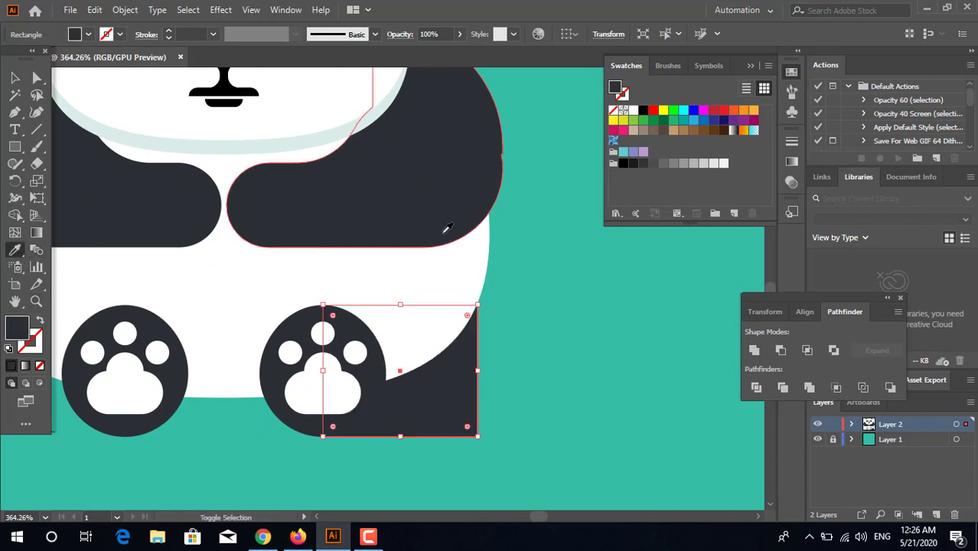
- Round the outer bottom corner of the dark leg rectangle into a wide curve
left_click(37, 77)
left_click(528, 451)
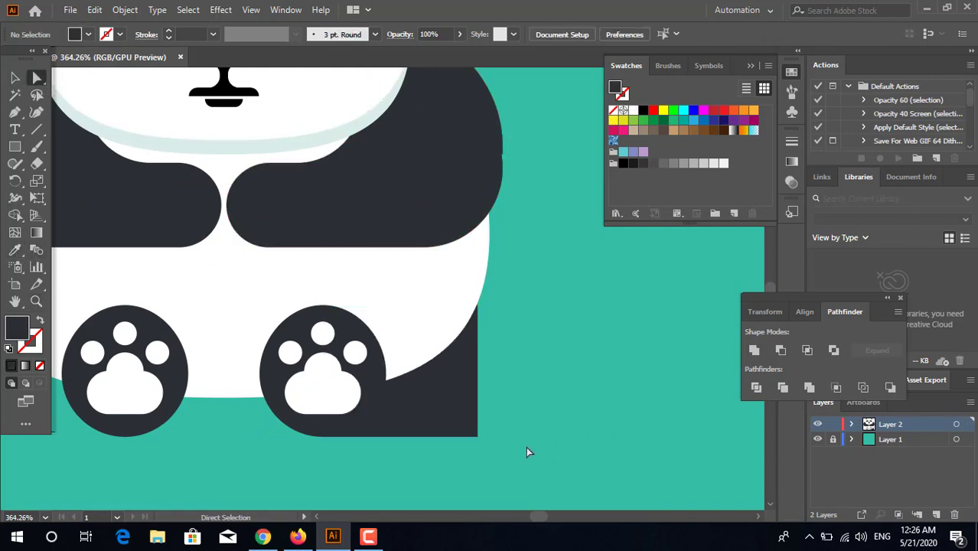
left_click(477, 436)
left_click_drag(466, 426, 458, 413)
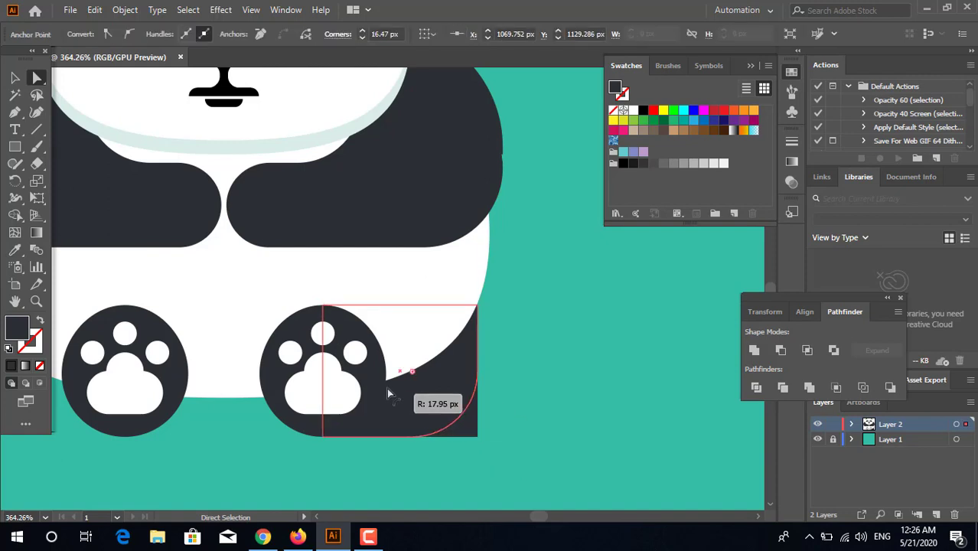
left_click_drag(388, 393, 340, 404)
left_click(690, 445)
- Duplicate the right leg shape behind the left foot and reflect the copy so its rounded corner faces outward
key("z")
left_click_drag(605, 412, 233, 414)
left_click(15, 77)
right_click(197, 398)
mouse_move(281, 309)
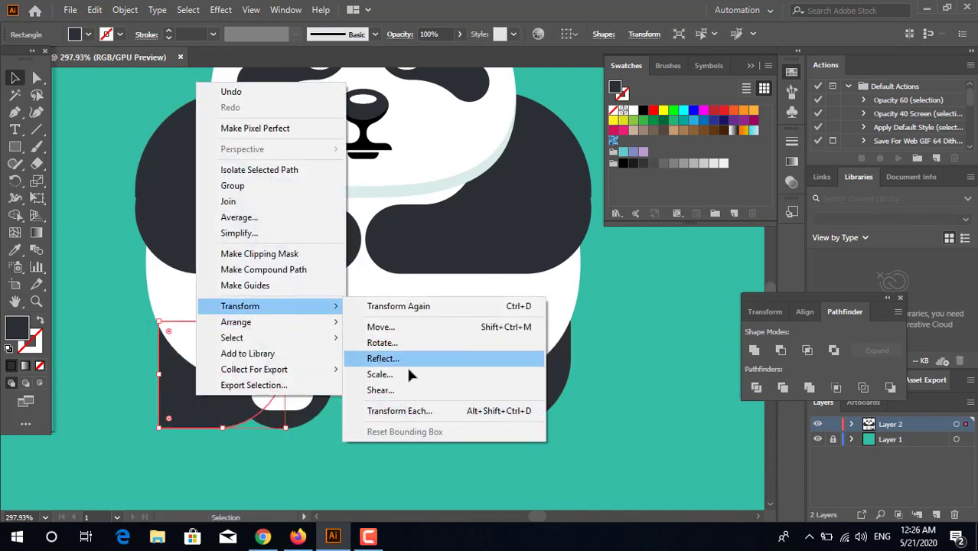
left_click(382, 358)
left_click(496, 355)
left_click(307, 445)
- Fine-tune the mirrored leg's position so its straight inner edge meets the left foot's bottom anchor
key("z")
left_click_drag(307, 447, 513, 476)
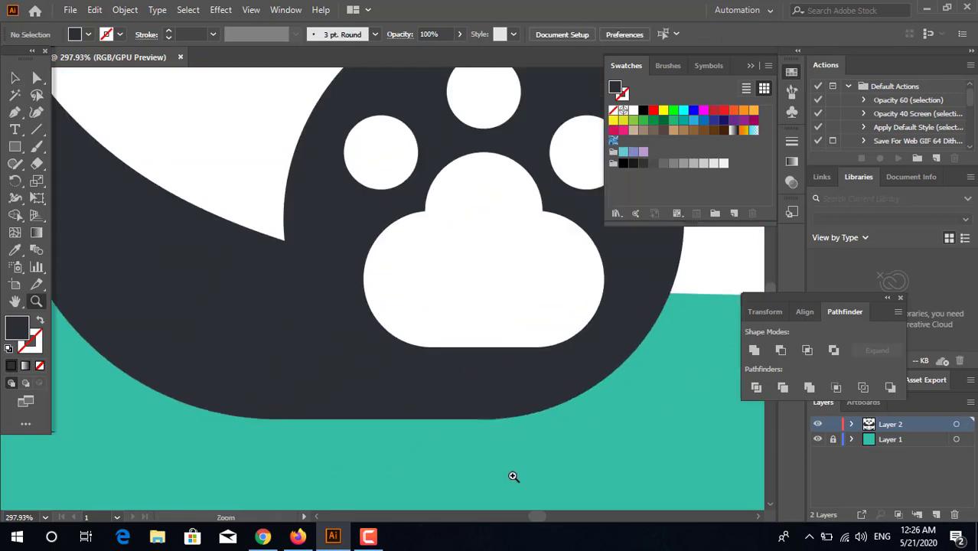
left_click(15, 77)
mouse_move(164, 297)
left_mouse_down()
mouse_move(144, 289)
mouse_move(146, 308)
mouse_move(157, 299)
left_mouse_up()
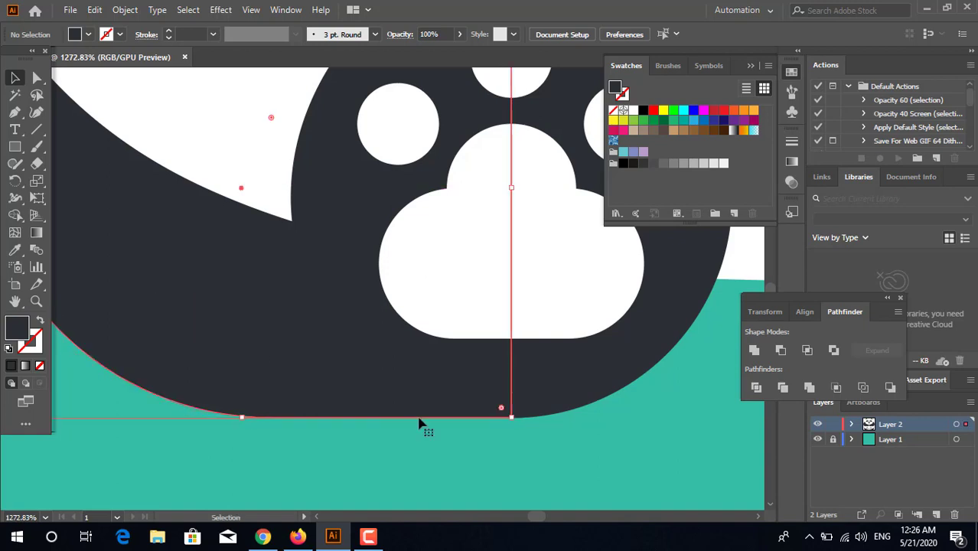
left_click(560, 462)
- Examine both dark leg shapes against the feet and body with the whole panda in view
key("z")
left_click_drag(572, 430, 228, 353)
left_click_drag(426, 358, 401, 348)
left_click_drag(406, 342, 391, 385)
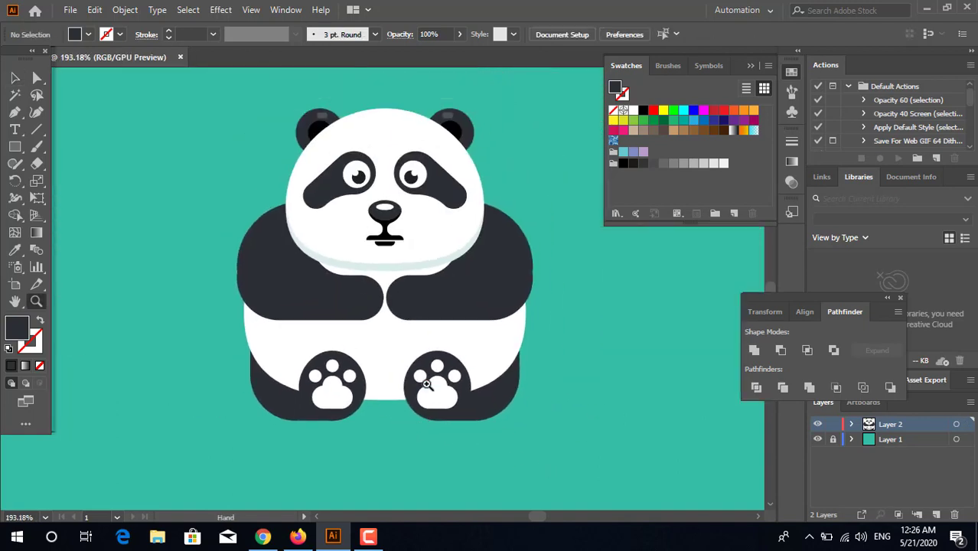
left_click(276, 408)
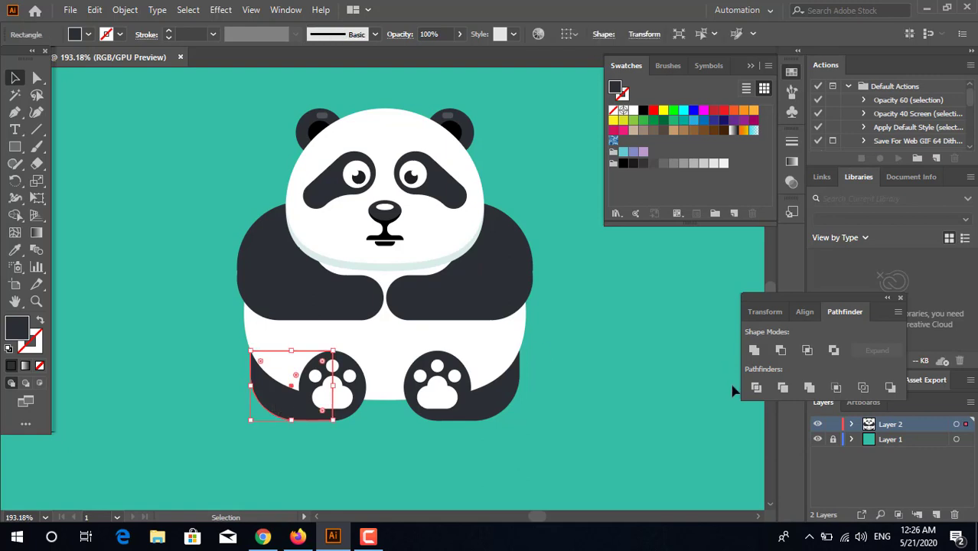
left_click(498, 396)
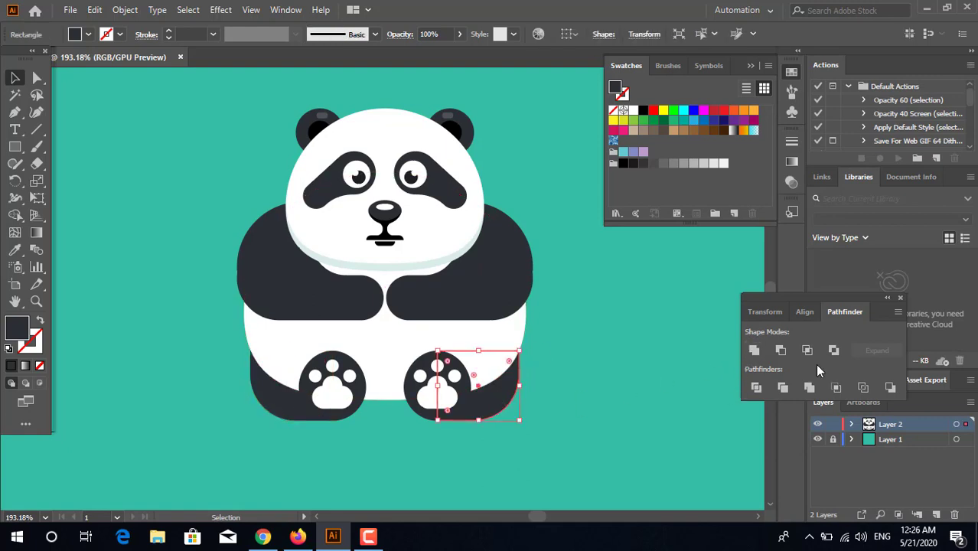
left_click(754, 350)
left_click(536, 459)
left_click_drag(478, 412, 527, 465)
left_click(509, 463)
key("z")
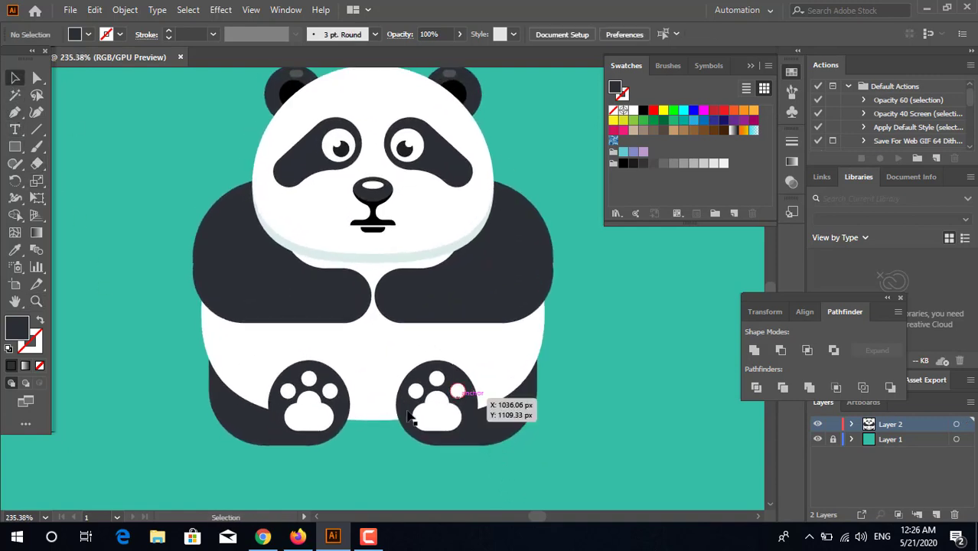
- Duplicate the white body slightly higher and widen the copy symmetrically to the arms' outer edges
left_click(536, 312)
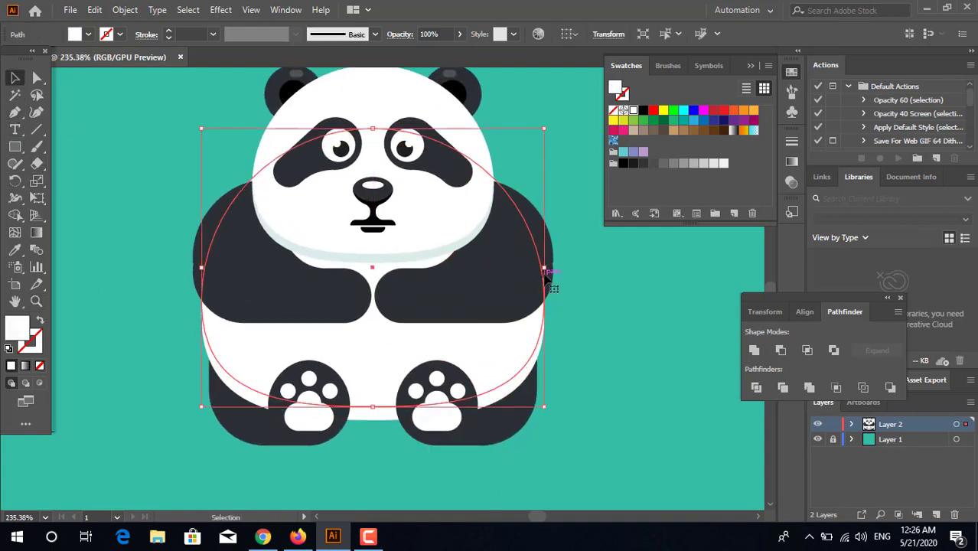
left_click_drag(544, 269, 552, 268)
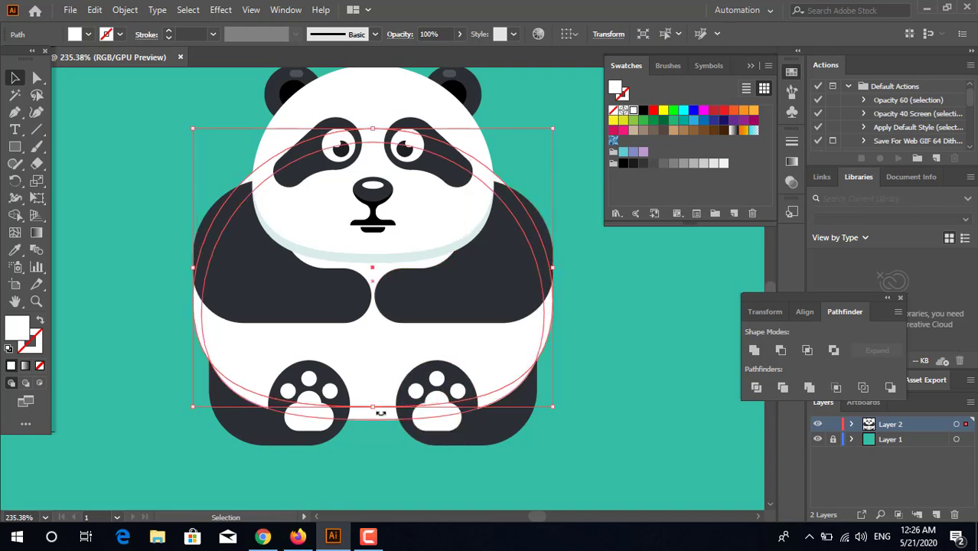
- Fill the lower, narrower body shape with the pale tint sampled from the chin shadow
key("ctrl+z")
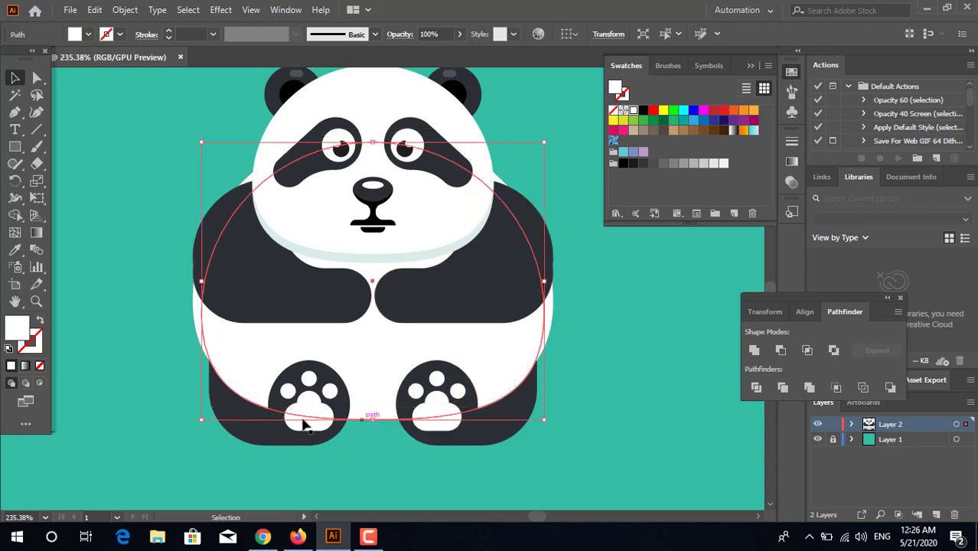
left_click(15, 249)
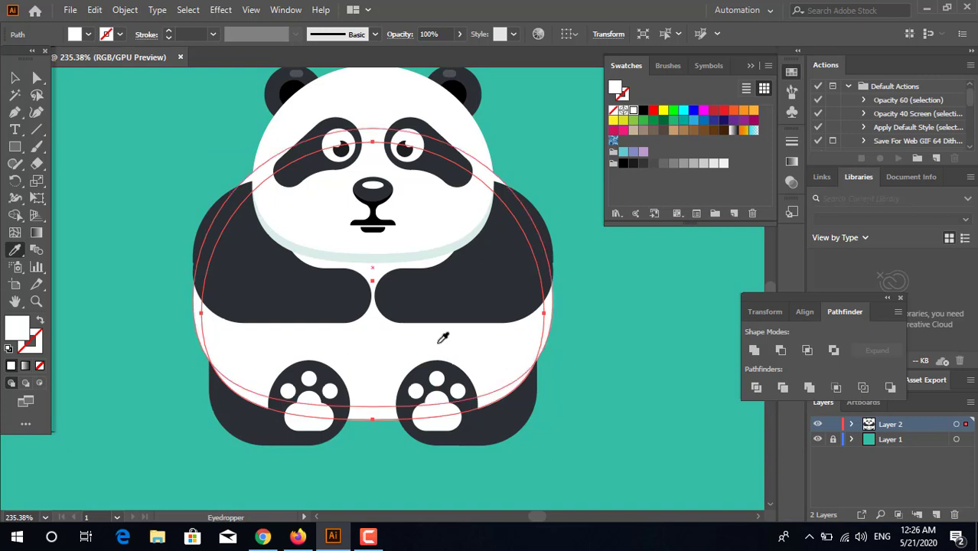
left_click(372, 256)
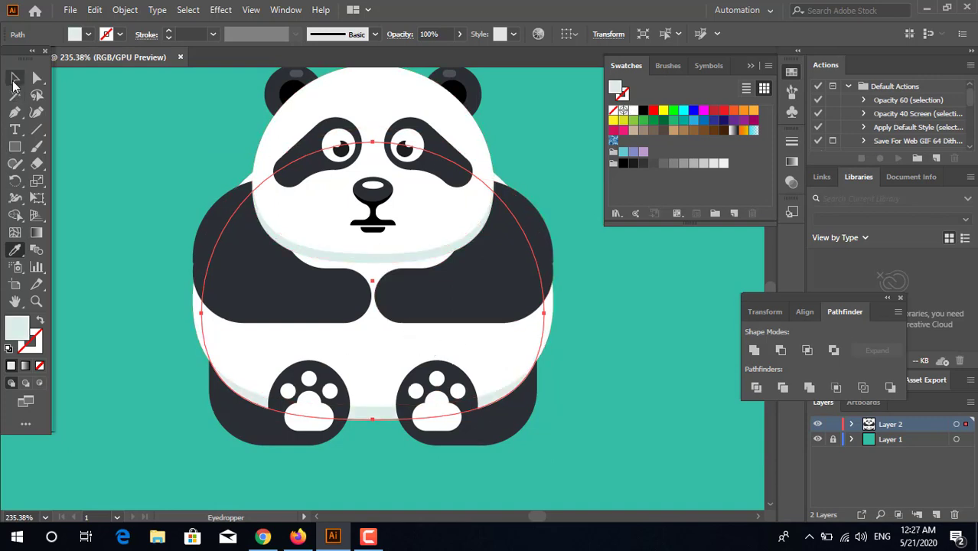
- Divide the two overlapping body shapes with Pathfinder and delete the excess white outside the narrower body, keeping the pale bottom shadow
left_click(14, 79)
left_click(269, 355, "shift")
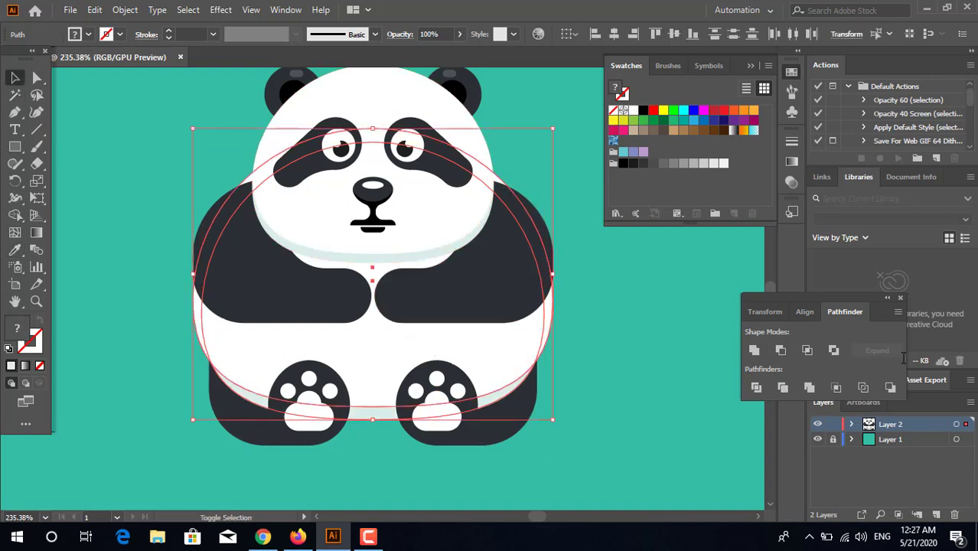
left_click(755, 388)
double_click(533, 360)
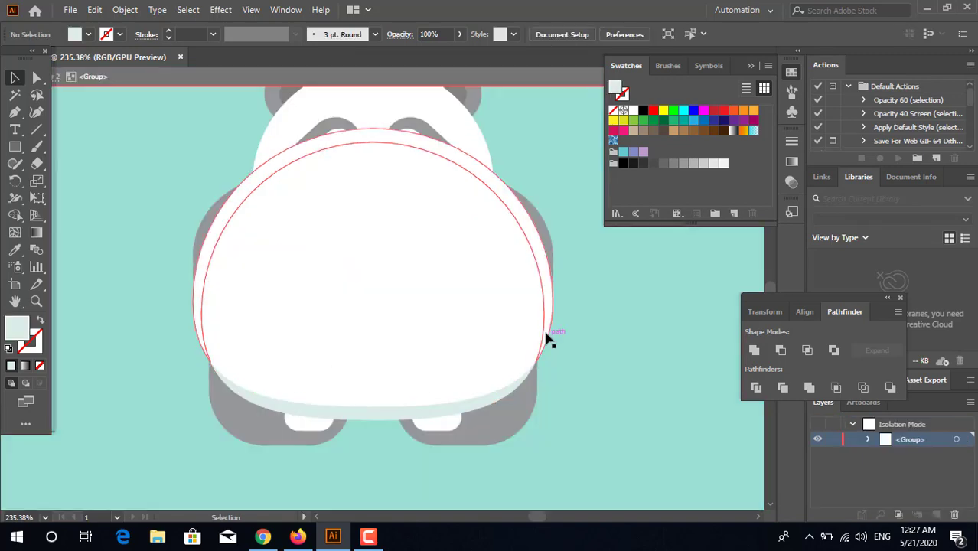
left_click(551, 335)
key("Delete")
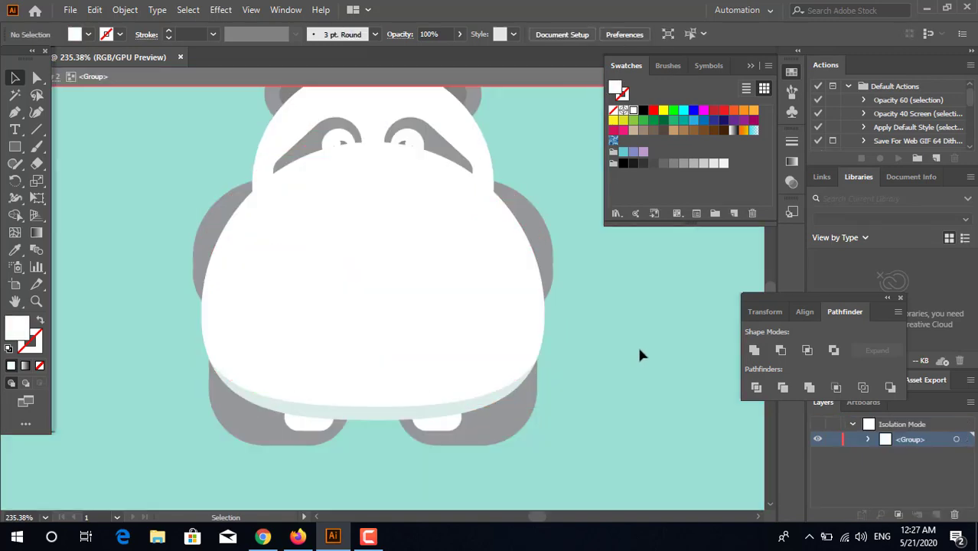
double_click(639, 348)
- Try bridging the gap between the feet with a dark grey rectangle behind them, and delete it
key("z")
left_click_drag(622, 351, 339, 406)
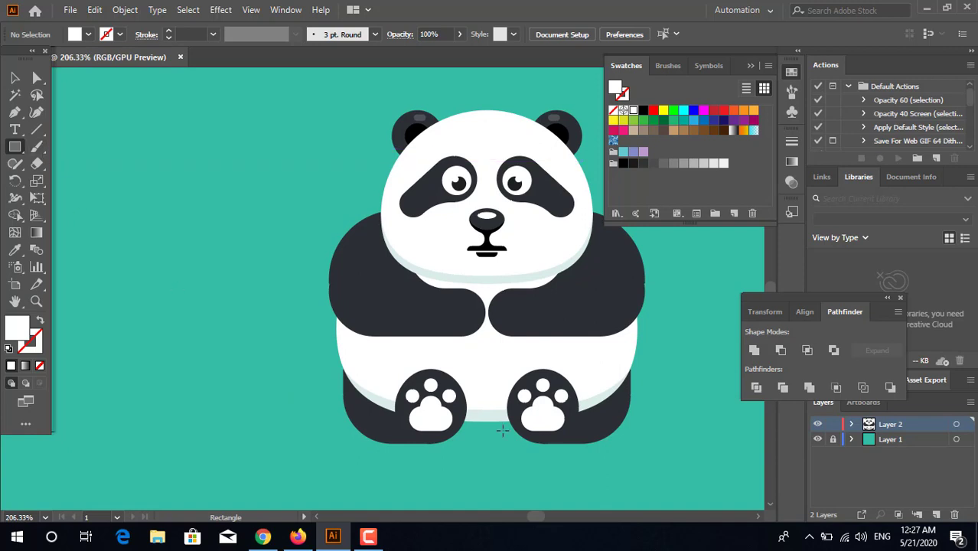
left_click_drag(407, 445, 579, 392)
key("ctrl+bracketleft")
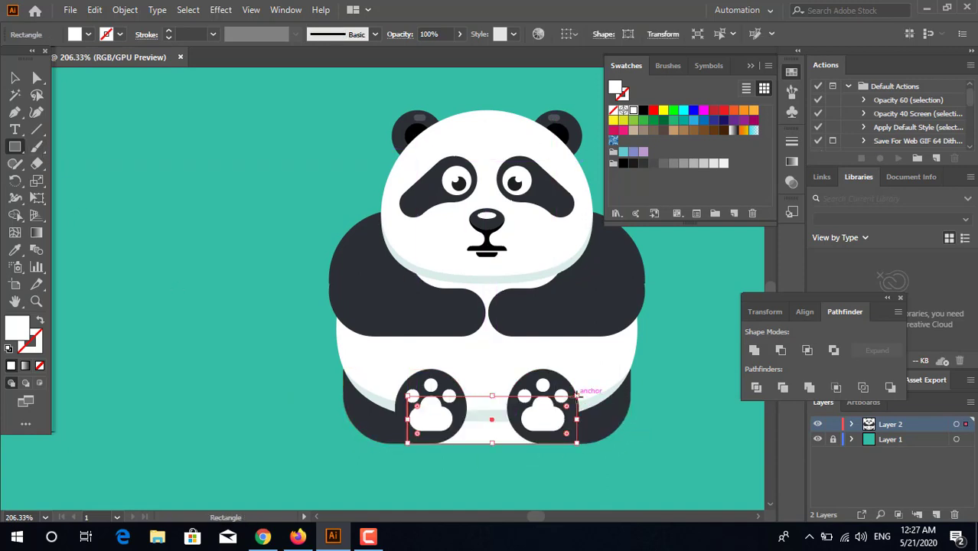
left_click(15, 250)
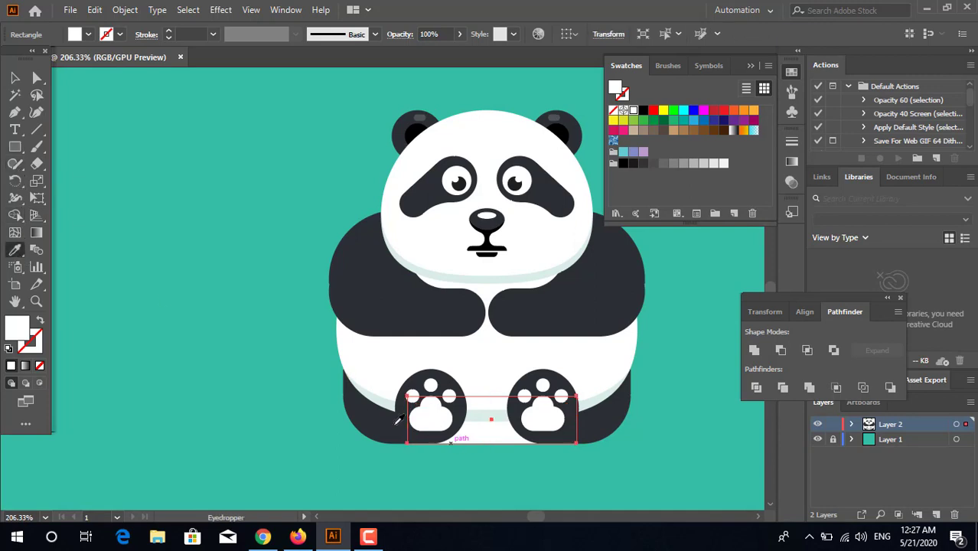
left_click(363, 413)
left_click(15, 78)
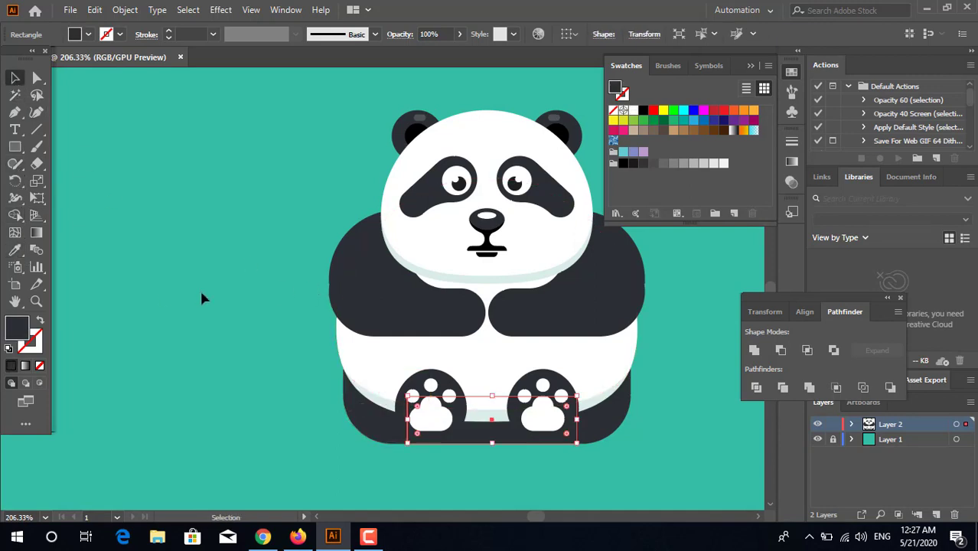
left_click(204, 298)
left_click(504, 443)
key("Delete")
- Draw a tall dark rectangle with a smaller one beneath it on the empty teal area beside the panda
key("z")
left_click(180, 299)
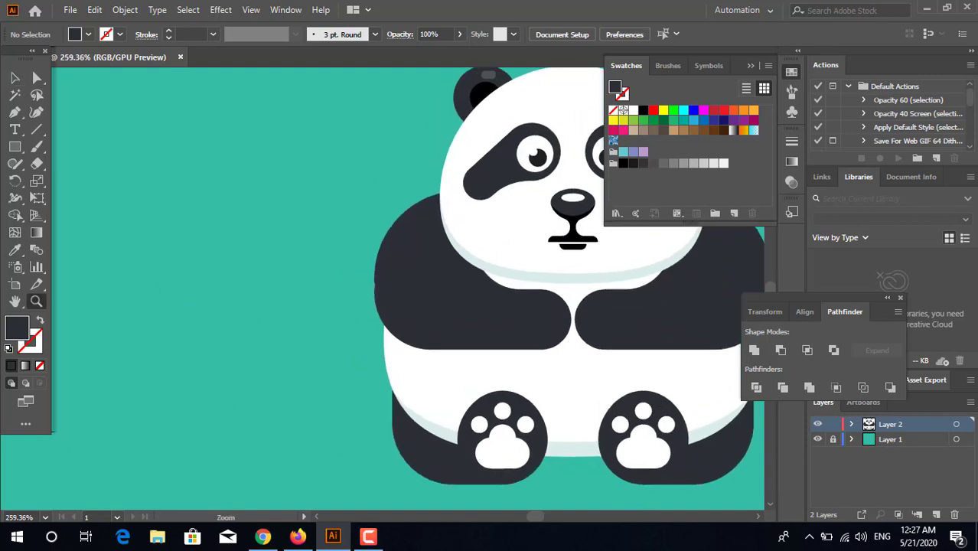
key("m")
left_click_drag(124, 150, 157, 223)
left_click_drag(98, 213, 319, 343)
left_click(17, 146)
left_click_drag(216, 319, 247, 374)
- Align the tall and small rectangles to each other on their horizontal centres
key("v")
left_click(234, 153, "shift")
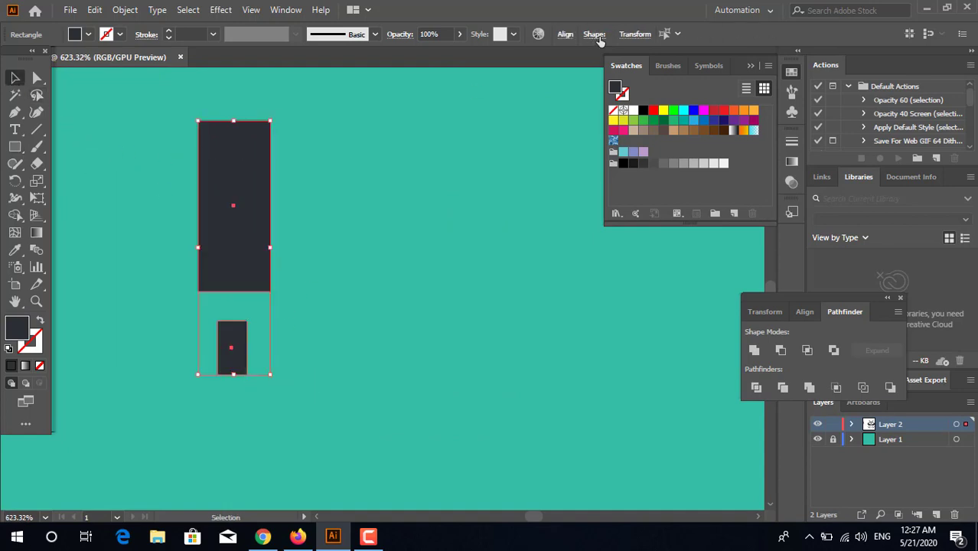
left_click(567, 34)
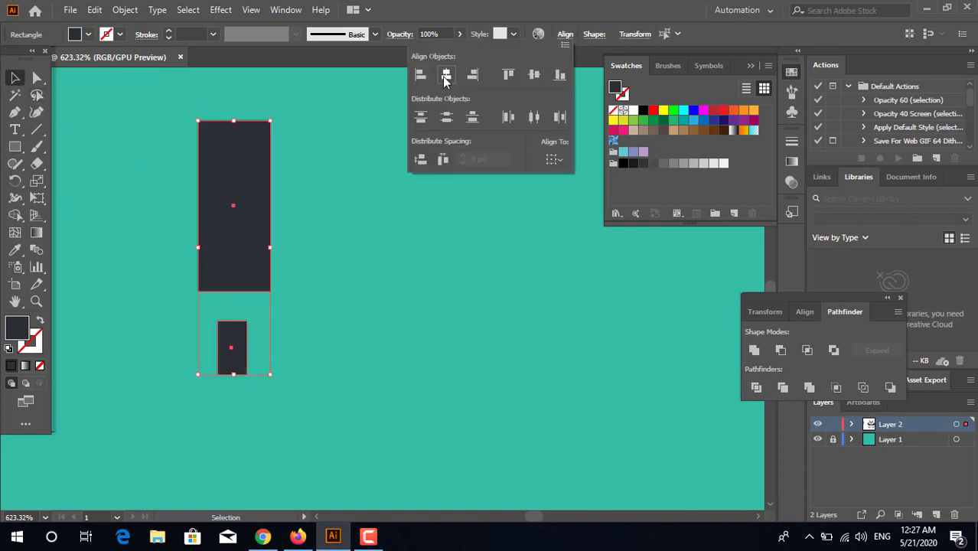
left_click(449, 77)
- Add an anchor point at the middle of each long side of the tall rectangle
left_click(253, 253)
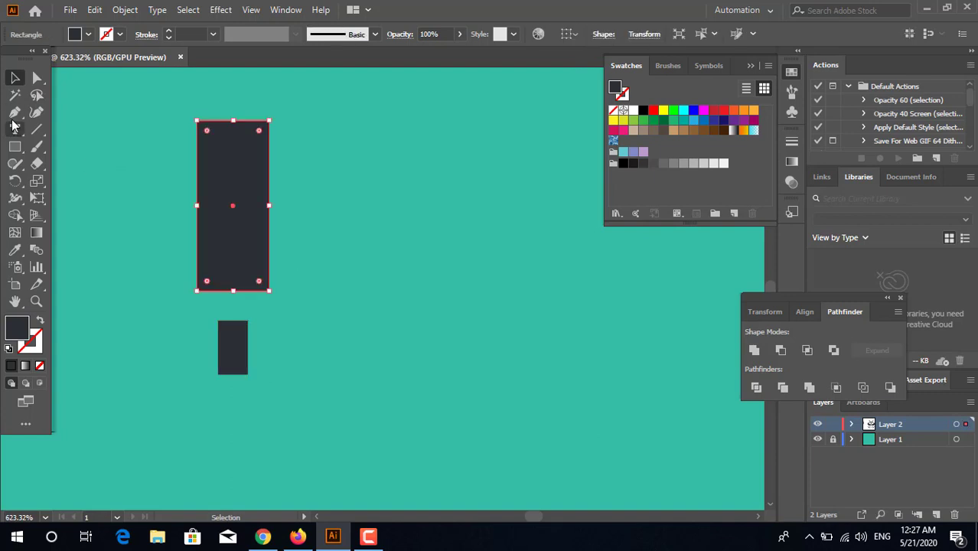
left_click(13, 117)
left_click(269, 206)
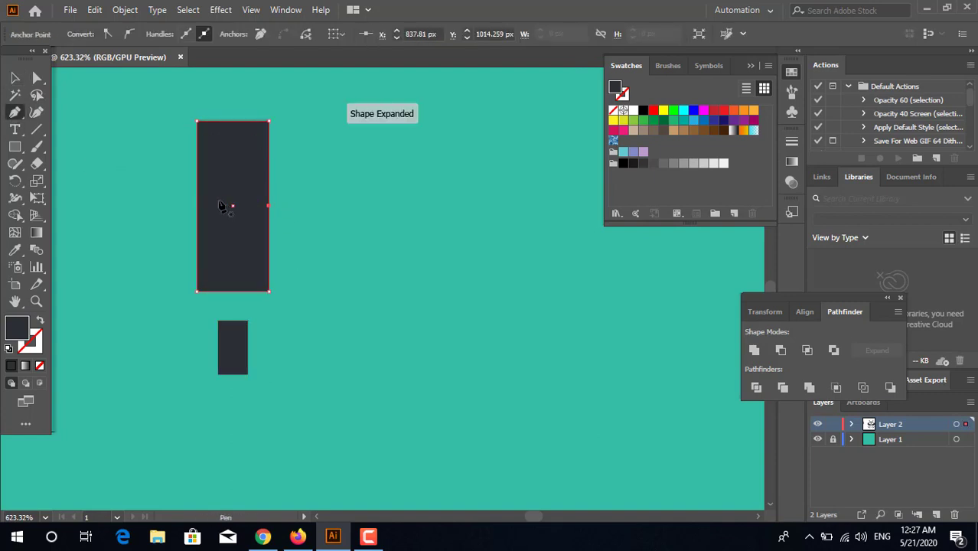
left_click(196, 203)
key("ctrl+z")
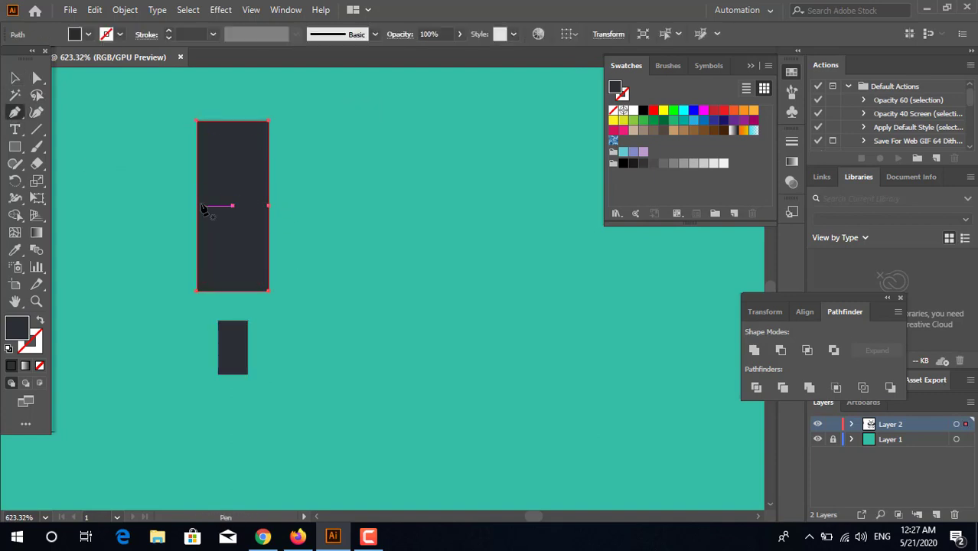
left_click(198, 206)
- Pull the tall rectangle's two midpoint anchors inward and round them by about 56 px into smooth concave sides
key("a")
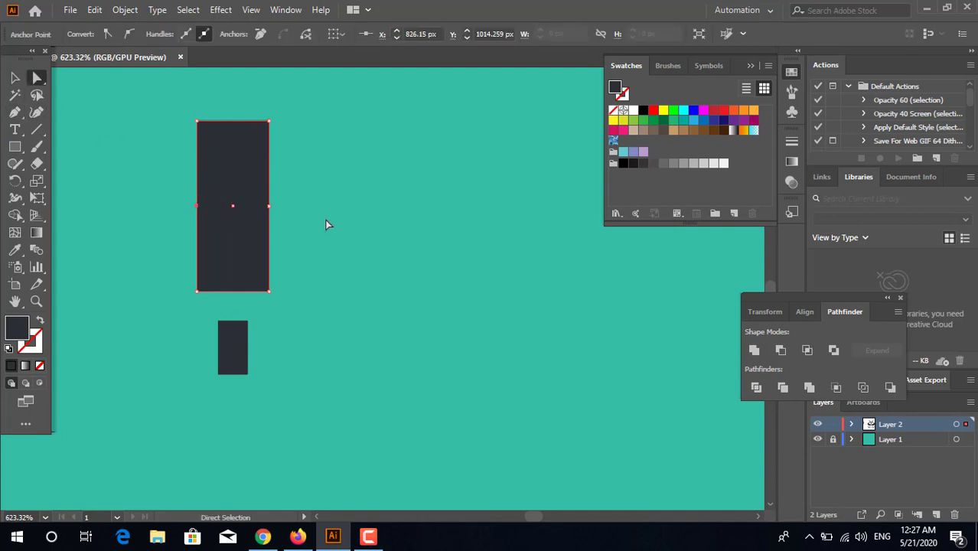
left_click_drag(269, 205, 829, 269)
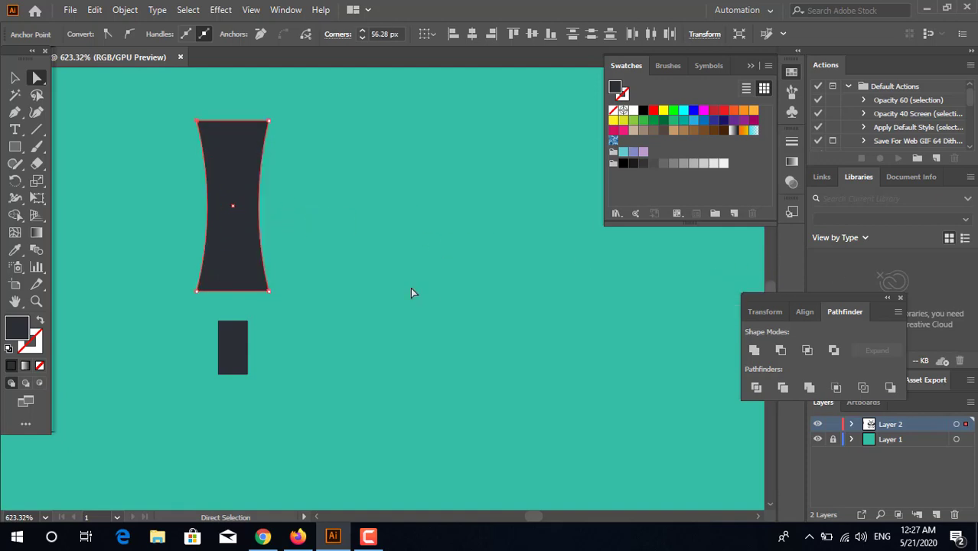
- Delete the small rectangle beneath the concave shape
scroll(410, 289, "down", 4)
key("v")
left_click_drag(267, 286, 439, 386)
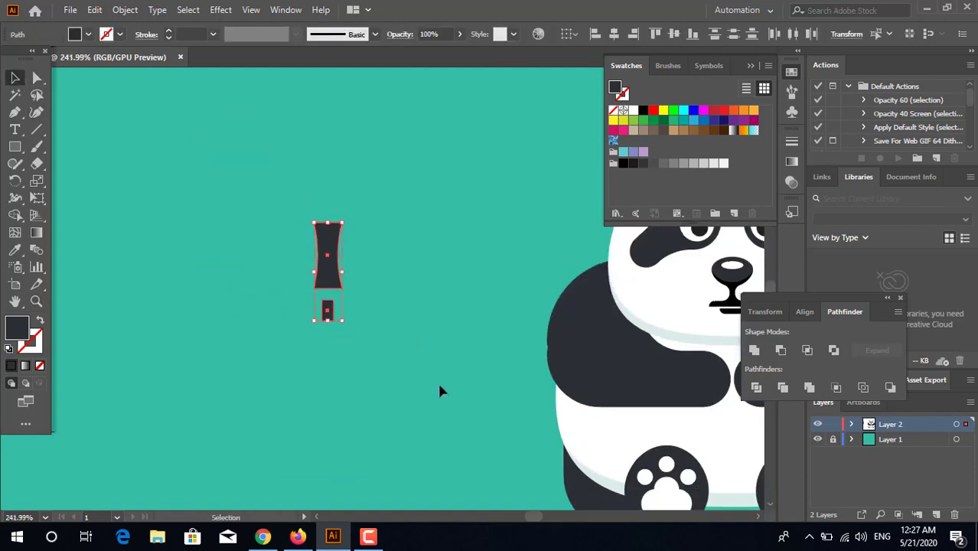
left_click_drag(300, 315, 299, 312)
key("Delete")
- Recolour the concave dark shape with a bright green fill
key("z")
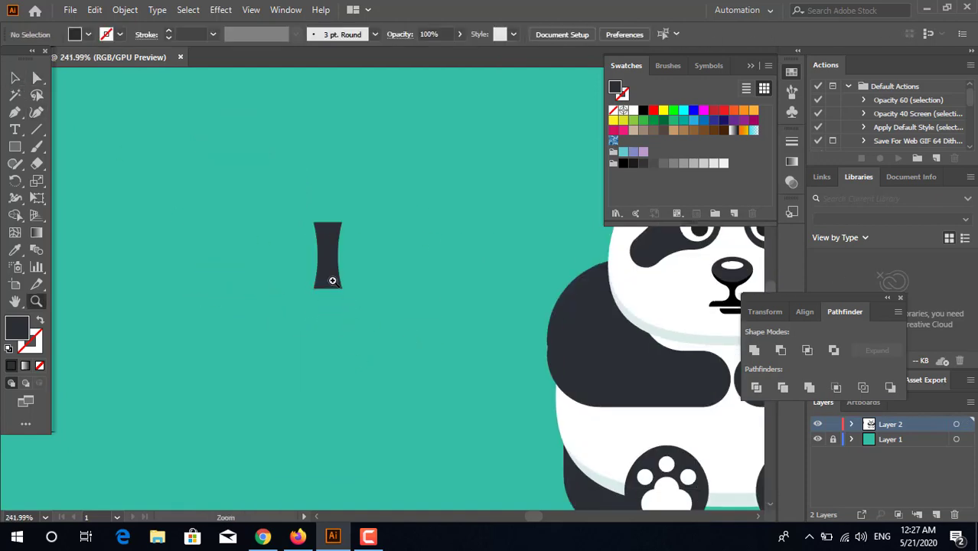
left_click_drag(346, 282, 323, 242)
left_click(324, 242)
key("v")
left_click(306, 253)
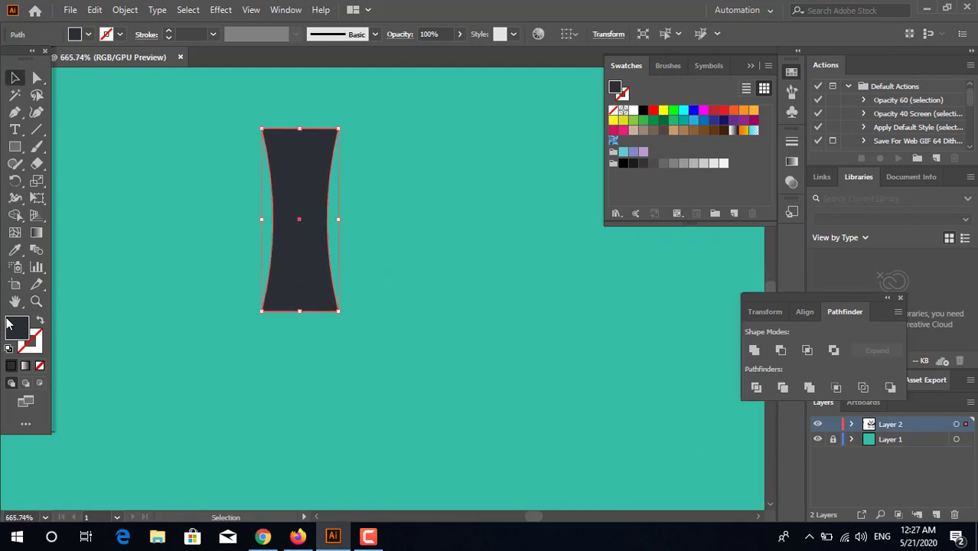
double_click(17, 327)
mouse_move(516, 298)
left_mouse_down()
mouse_move(517, 277)
mouse_move(511, 305)
left_mouse_up()
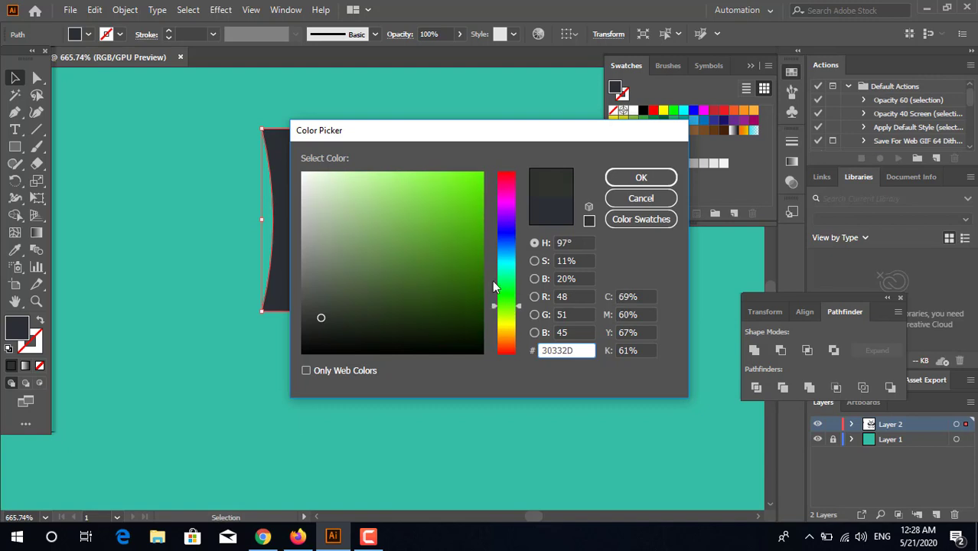
left_click(432, 208)
left_click(641, 176)
- Draw a flat rectangle along the green stalk's bottom edge, slightly wider than the stalk
key("z")
left_click(354, 231)
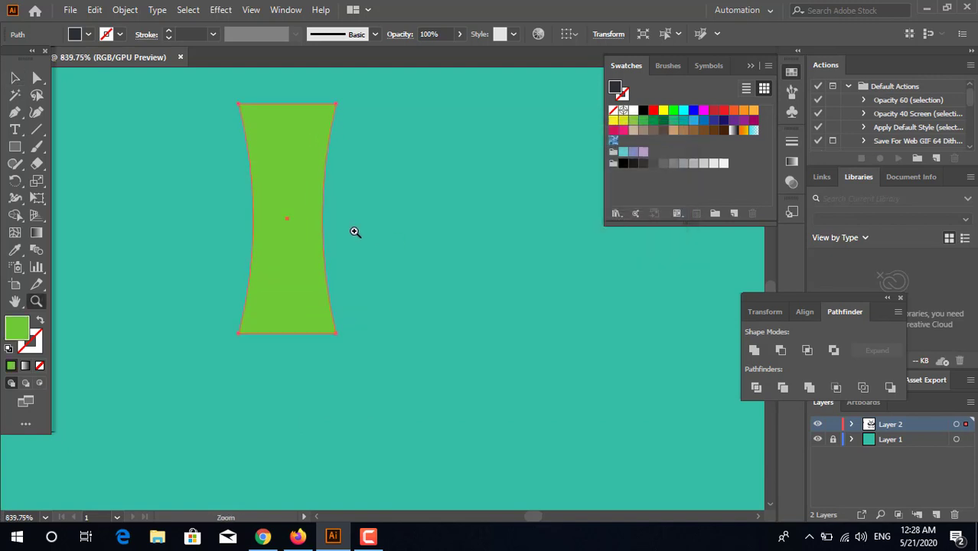
key("v")
left_click(302, 337)
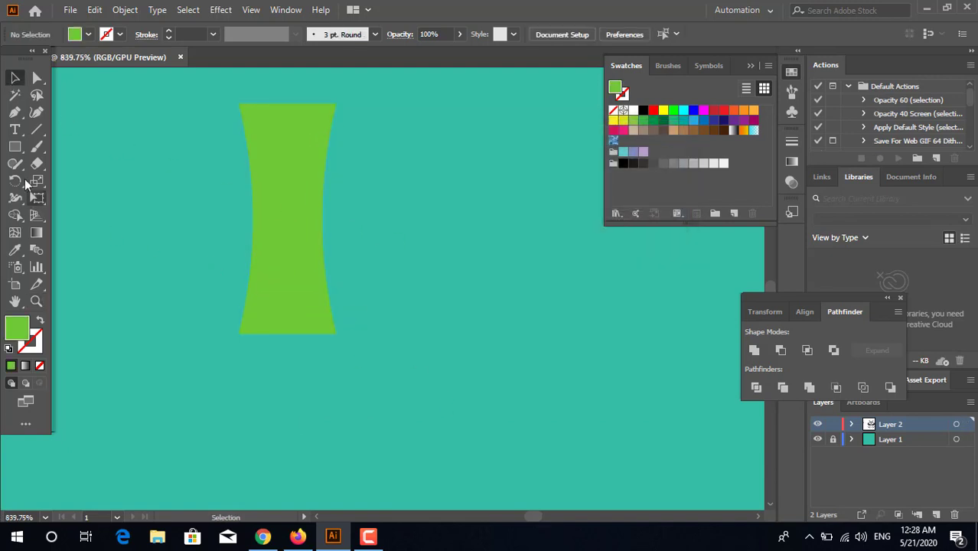
key("m")
left_click_drag(211, 335, 354, 379)
- Fill the flat rectangle with the light yellow-green AFDD40
left_click_drag(507, 307, 505, 312)
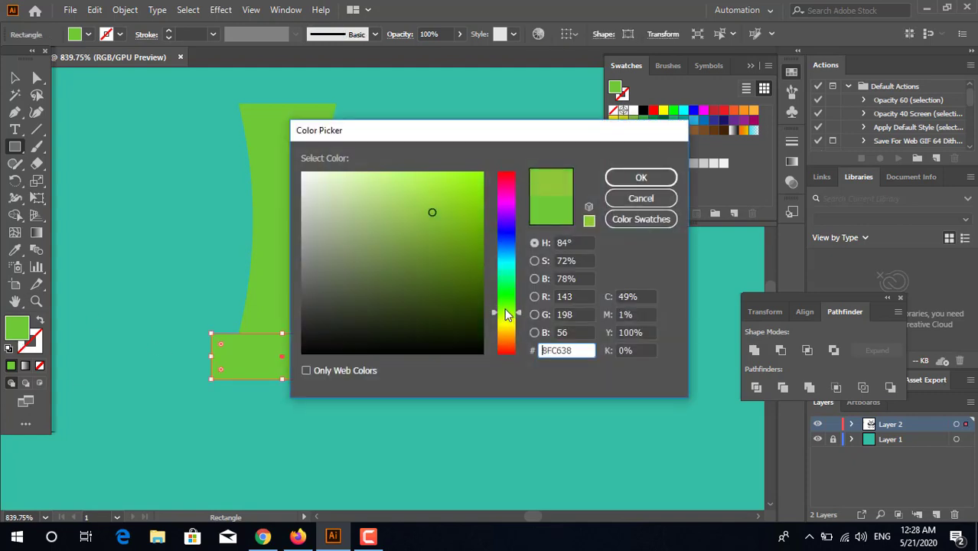
left_click_drag(437, 208, 432, 196)
left_click_drag(519, 310, 511, 314)
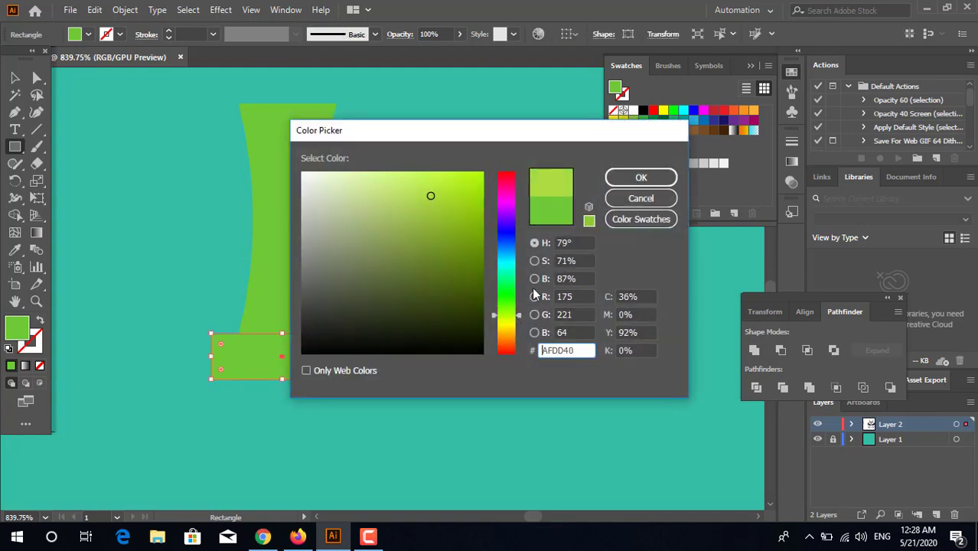
left_click(641, 177)
- Round all corners of the light green rectangle fully so it becomes a pill shape
left_click(15, 78)
left_click(37, 77)
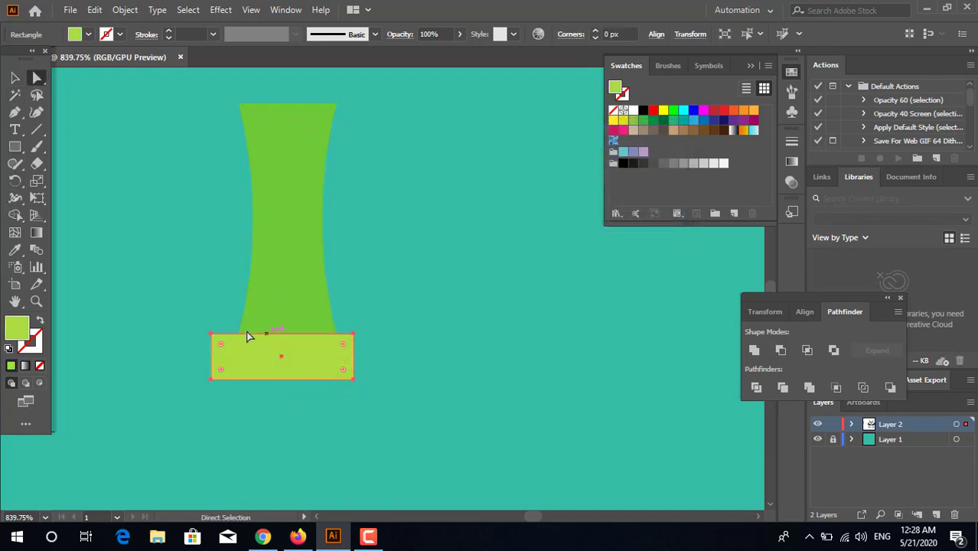
left_click_drag(237, 346, 264, 354)
left_click(419, 320)
- Centre the light green pill horizontally under the green stalk, leaving a small gap between them
key("z")
left_click_drag(375, 323, 340, 375)
left_click(14, 79)
left_click(324, 219, "shift")
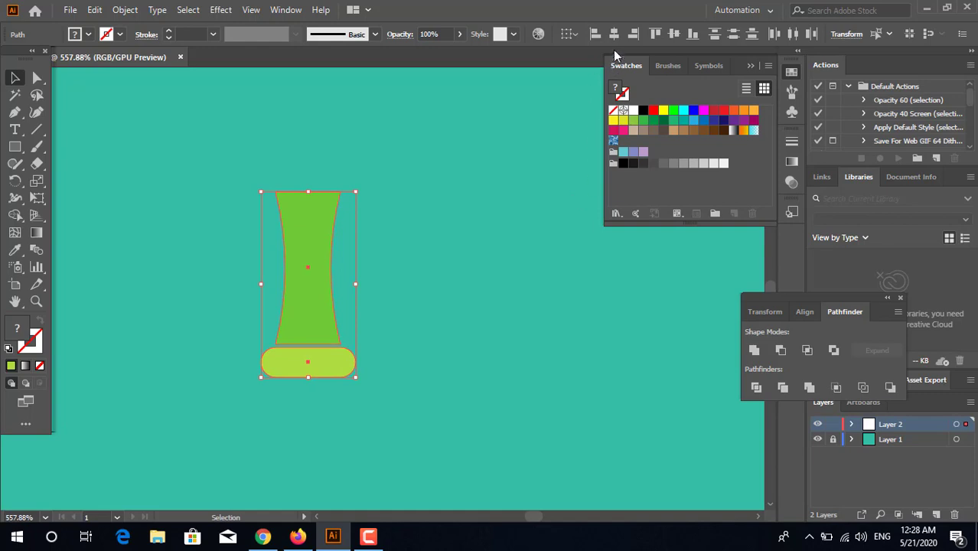
left_click(478, 312)
key("ctrl+equal")
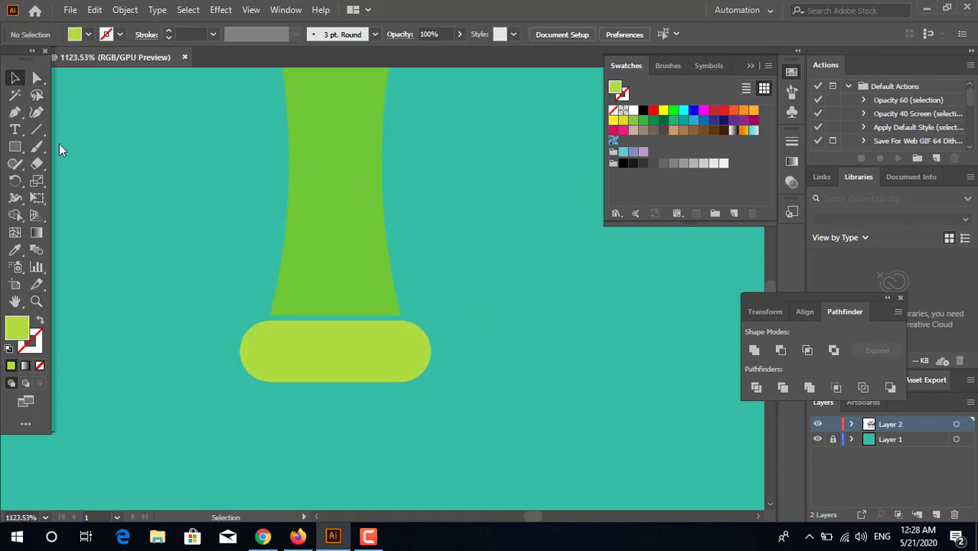
- Widen the light green pill evenly on both sides and duplicate the green stalk segment directly below it
left_click_drag(393, 365, 446, 343)
left_click(480, 348)
key("z")
left_click_drag(506, 347, 444, 400)
left_click_drag(460, 393, 379, 316)
key("v")
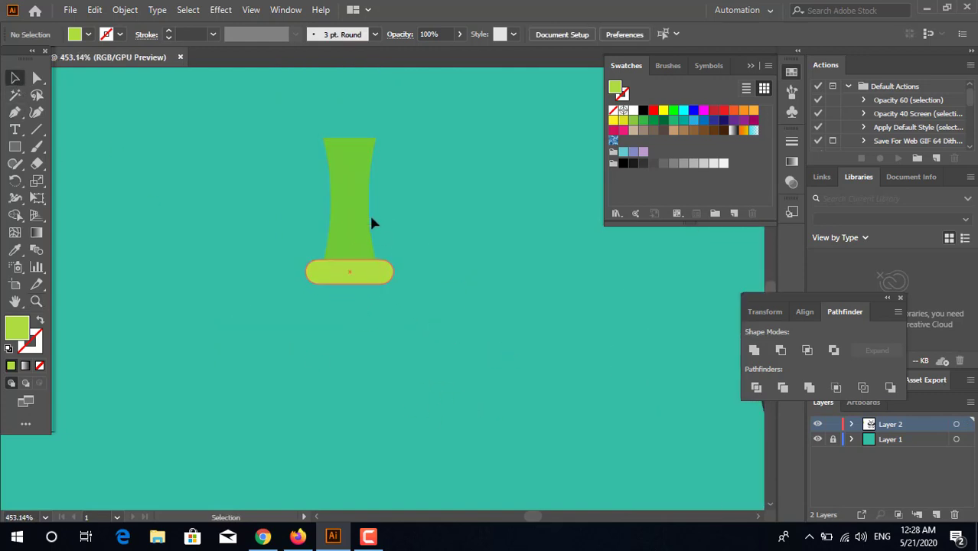
left_click_drag(371, 220, 355, 248)
left_click(509, 389)
- Duplicate the light green pill together with the lower stalk segment and place the copies directly below to extend the bamboo
left_click(371, 277, "shift")
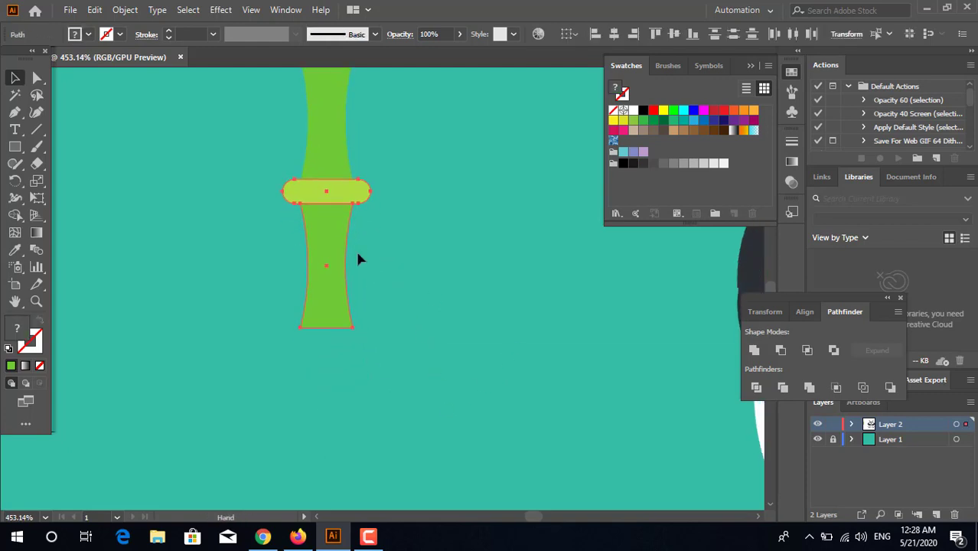
left_click_drag(329, 279, 333, 388)
key("ctrl+space")
left_click_drag(479, 276, 363, 284)
left_click_drag(446, 334, 353, 324)
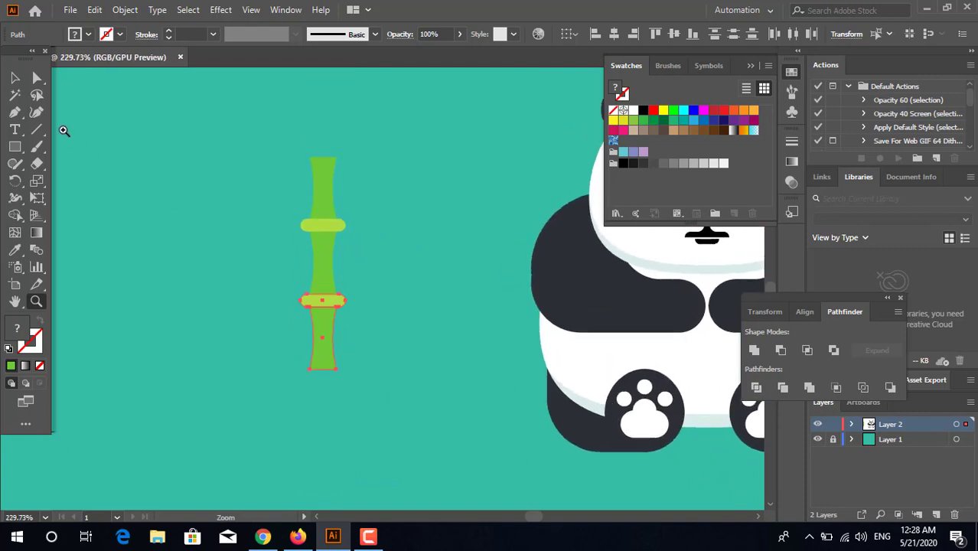
left_click(14, 77)
left_click(364, 348)
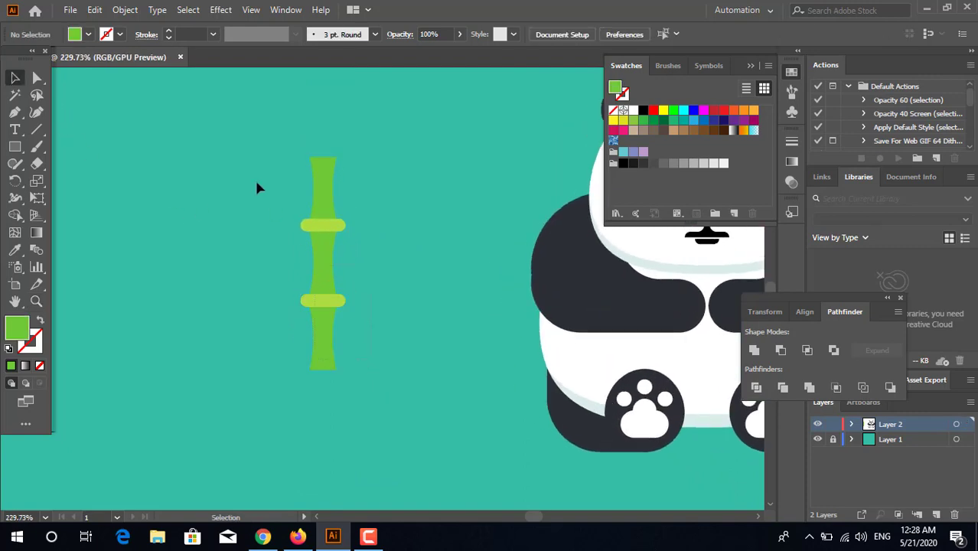
- Group all the green stalk segments and light green pills into one bamboo object
left_click(331, 287)
right_click(330, 287)
left_click(396, 314)
left_click(363, 297)
- Move the bamboo group onto the panda, along its vertical centre line between the two arms
key("ctrl+space")
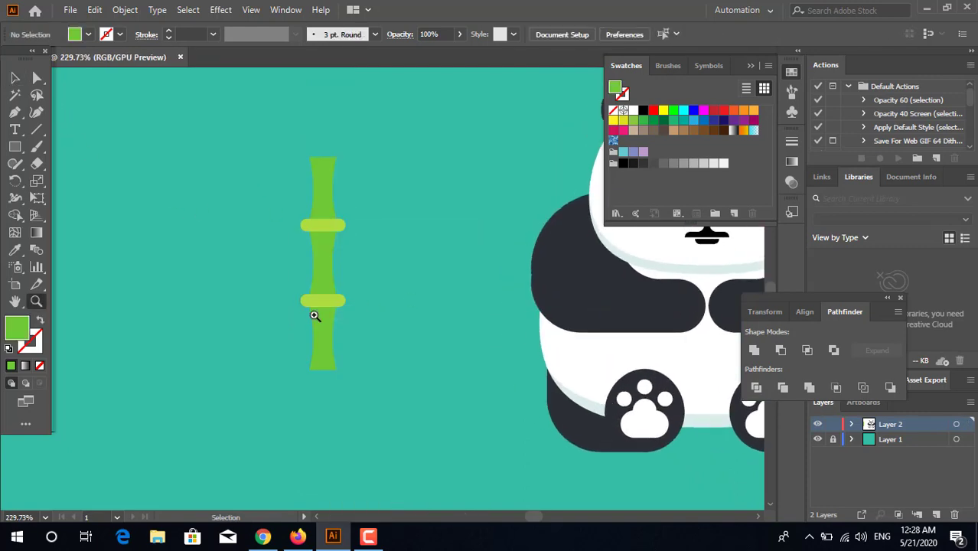
left_click_drag(313, 312, 465, 291)
left_click(15, 77)
key("ctrl+space")
left_click_drag(441, 255, 622, 359)
left_click_drag(545, 351, 485, 347)
key("space")
left_click_drag(396, 294, 356, 277)
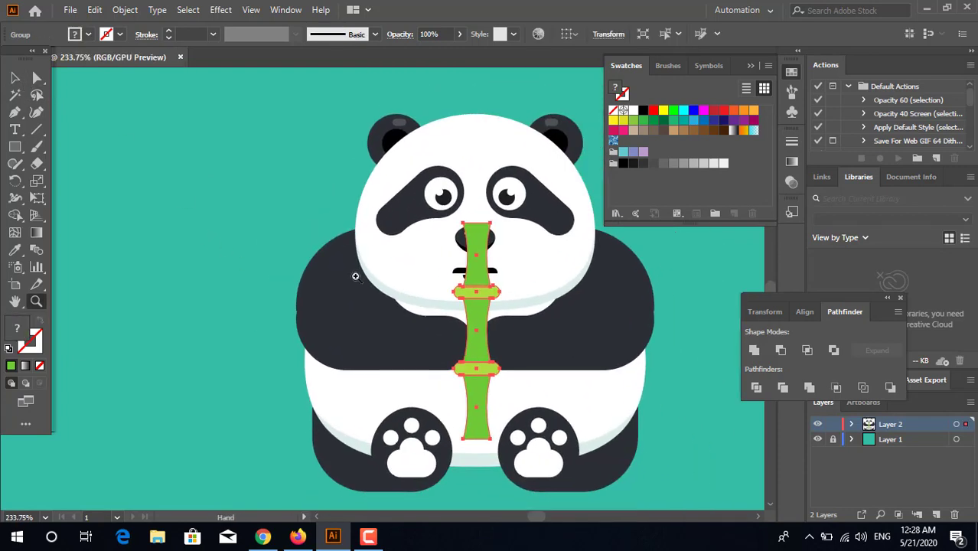
- Scale the bamboo group down proportionally and place it between the arms with its top end at the panda's mouth
left_click(17, 78)
left_click_drag(499, 439, 490, 433)
left_click(732, 471)
- Shift the bamboo group slightly down so its top edge meets the underside of the panda's upper mouth bar
key("z")
left_click_drag(478, 261, 586, 291)
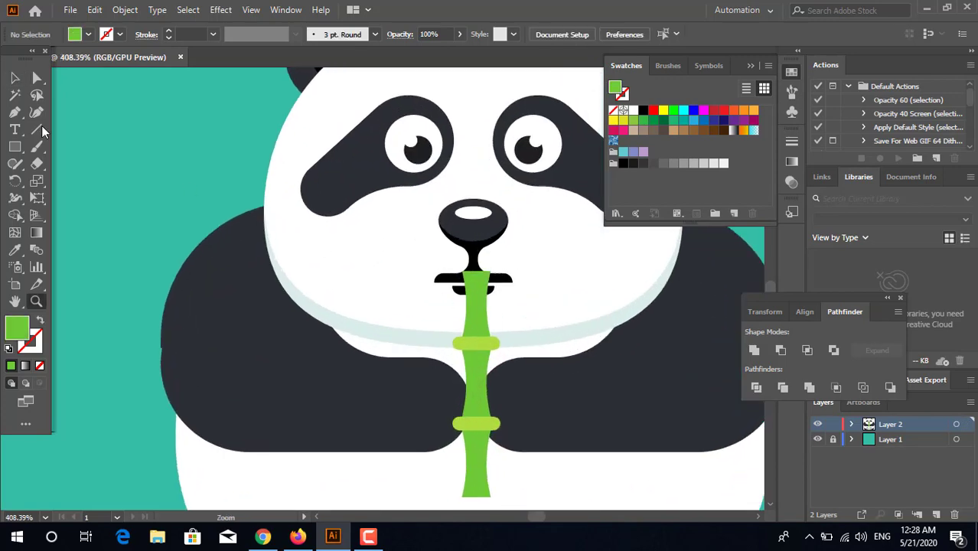
left_click(15, 80)
left_click(473, 321)
- Send the bamboo group to the back, and bring it forward step by step until it lies in front of the panda's face and arms
key("z")
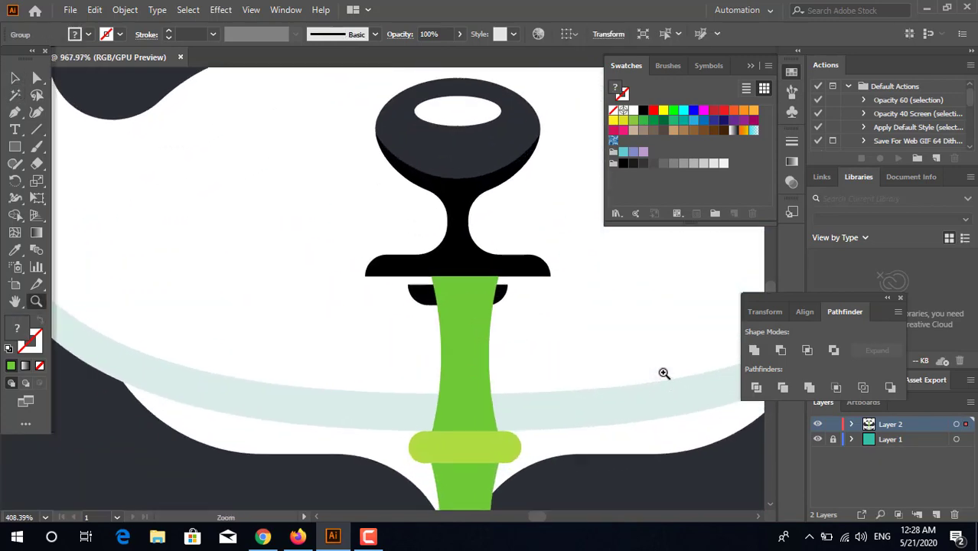
left_click_drag(478, 329, 448, 417)
left_click(16, 77)
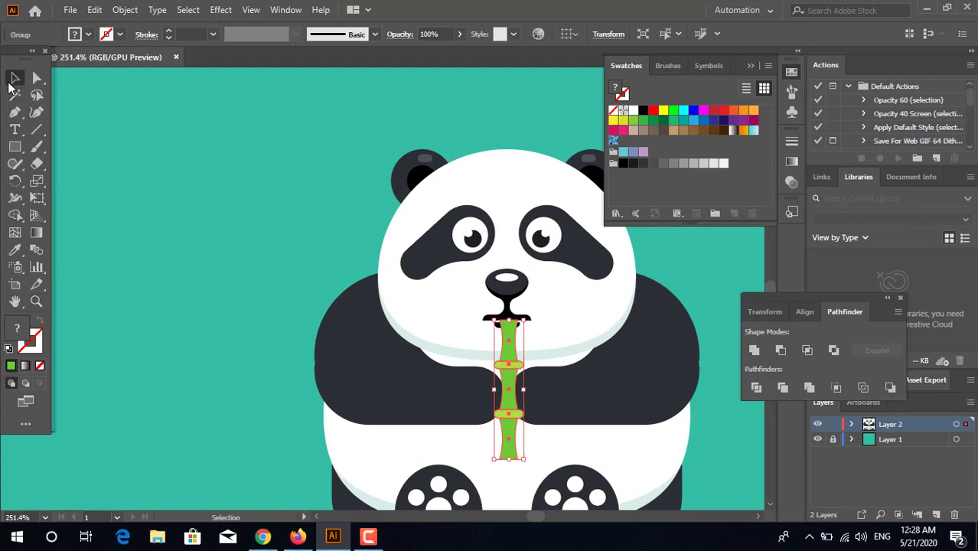
left_click(597, 371)
left_click(508, 367)
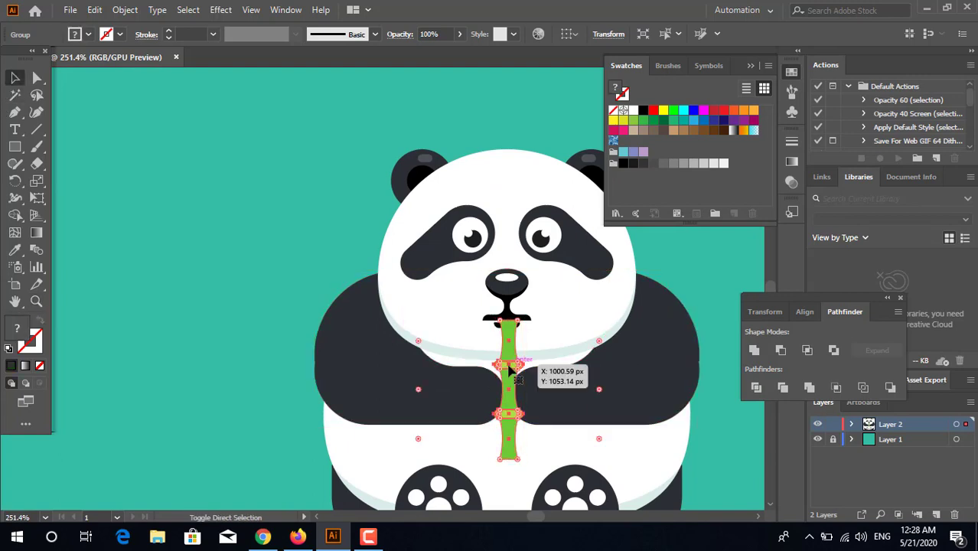
key("ctrl+shift+[")
key("ctrl+]")
key("ctrl+]")
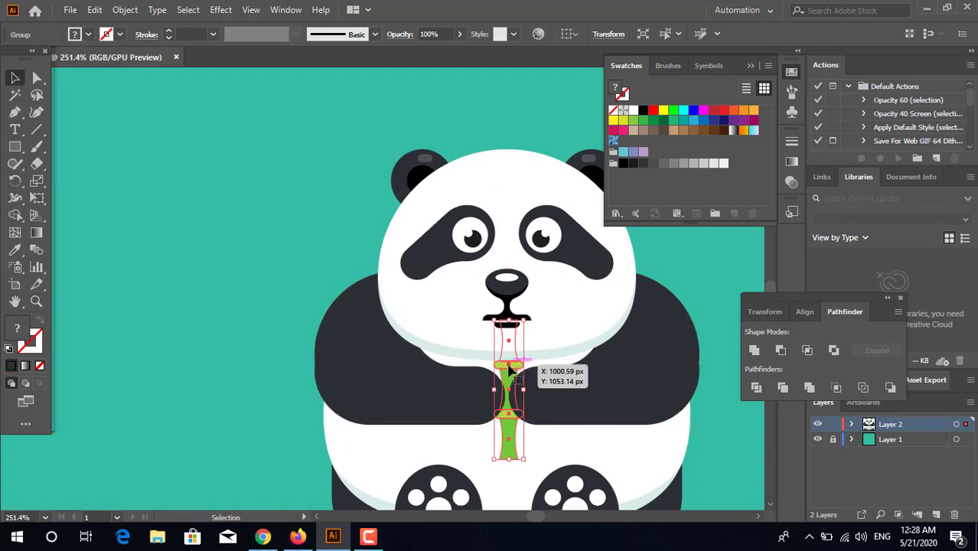
key("ctrl+]")
key("ctrl+]")
key("ctrl+]")
key("ctrl+]")
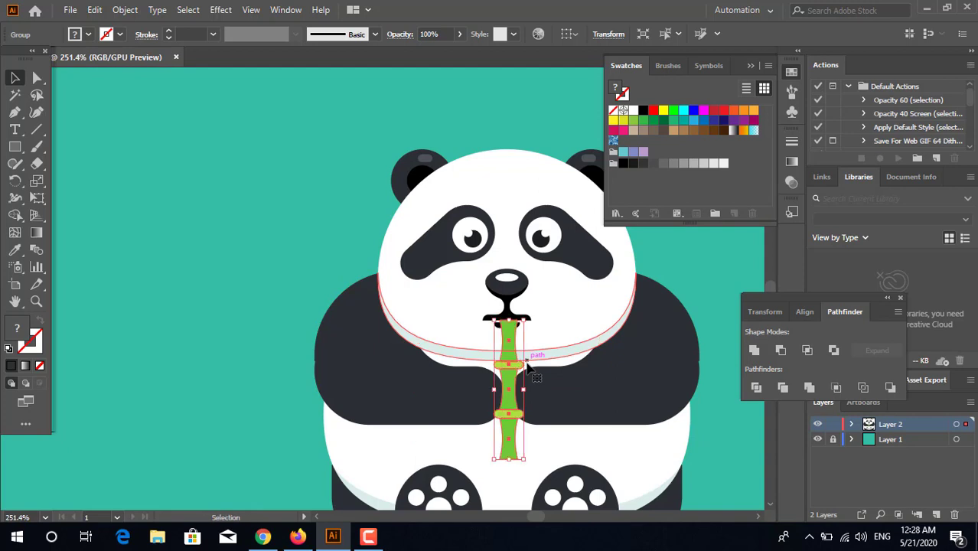
left_click(73, 392)
scroll(297, 285, "down", 3)
key("z")
left_click(432, 377)
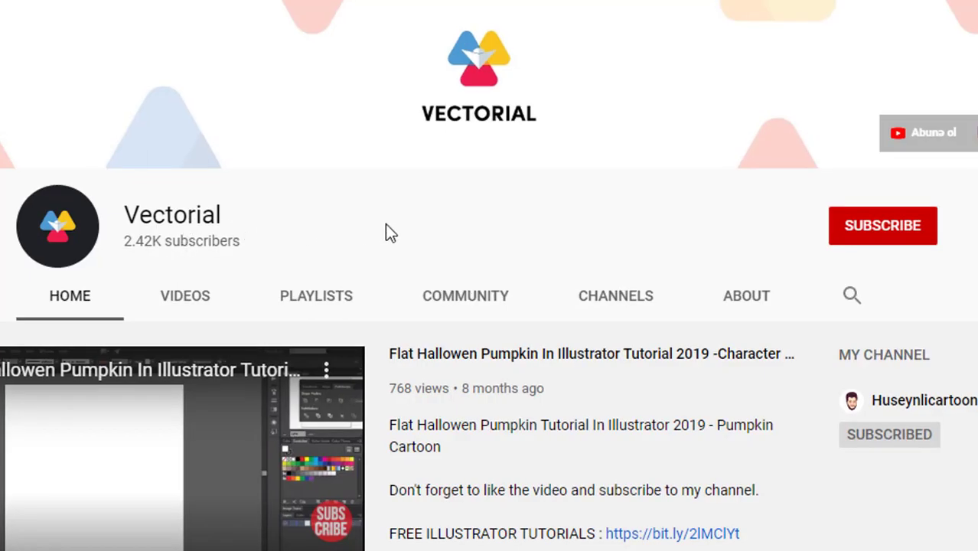
- On YouTube, subscribe to the Vectorial channel and set its notifications to All
left_click(895, 226)
left_click(924, 228)
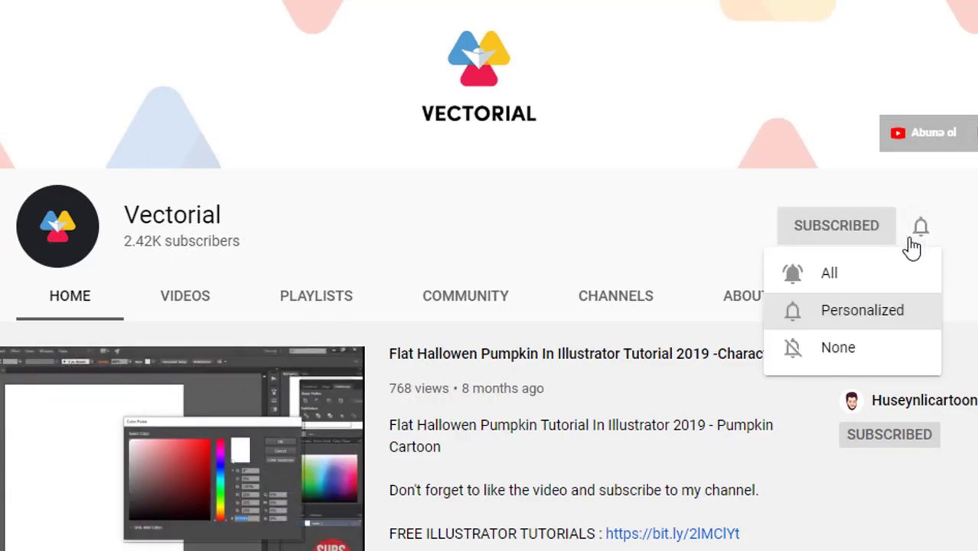
left_click(892, 274)
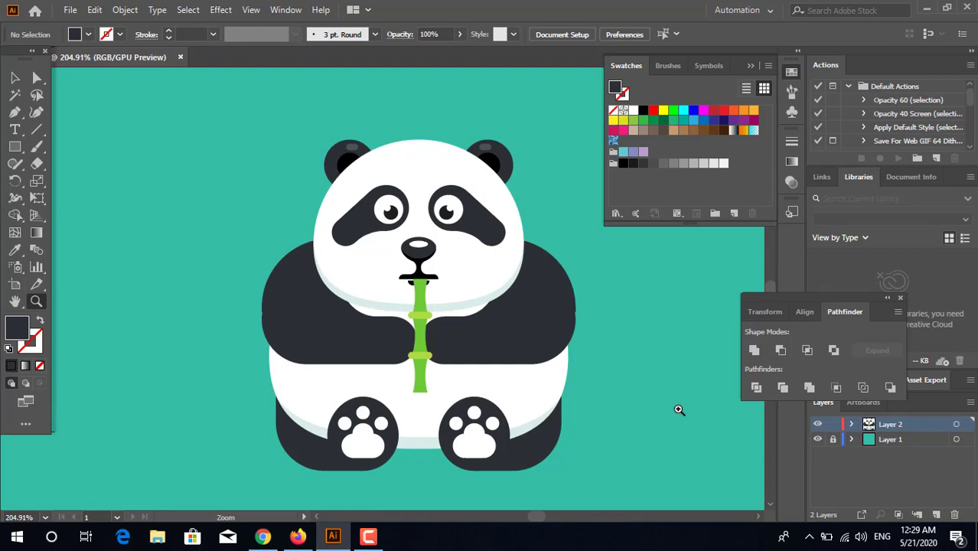